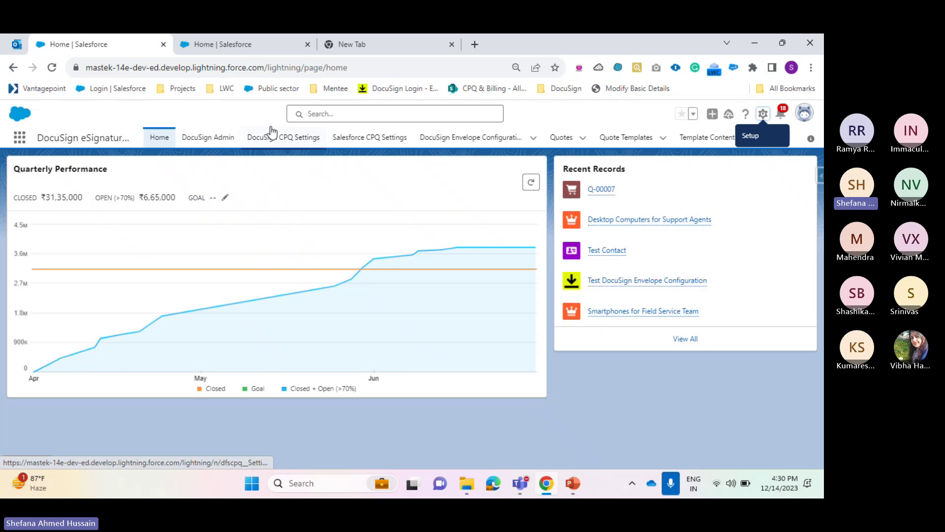
Search Setup for "my dom", open the My Domain page and review its domain, routing and authentication settings.
left_click(245, 46)
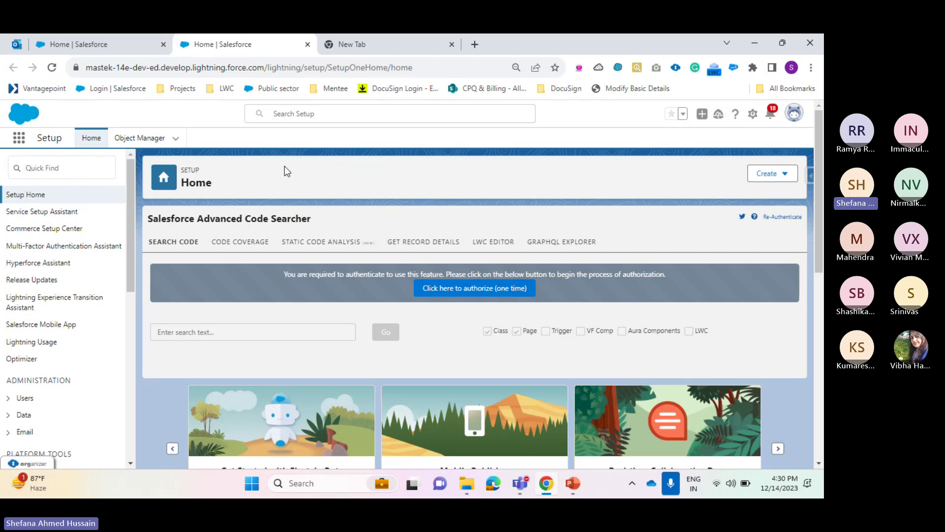
left_click(70, 172)
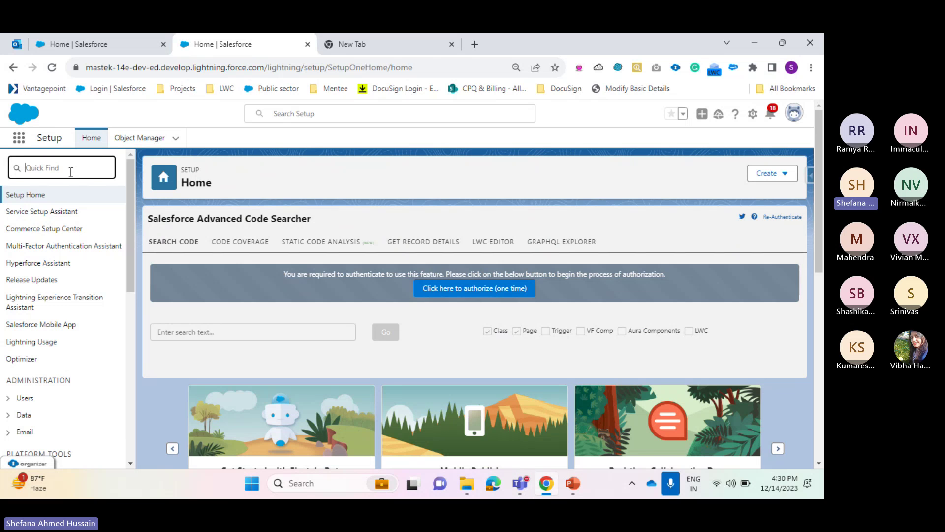
type("my do")
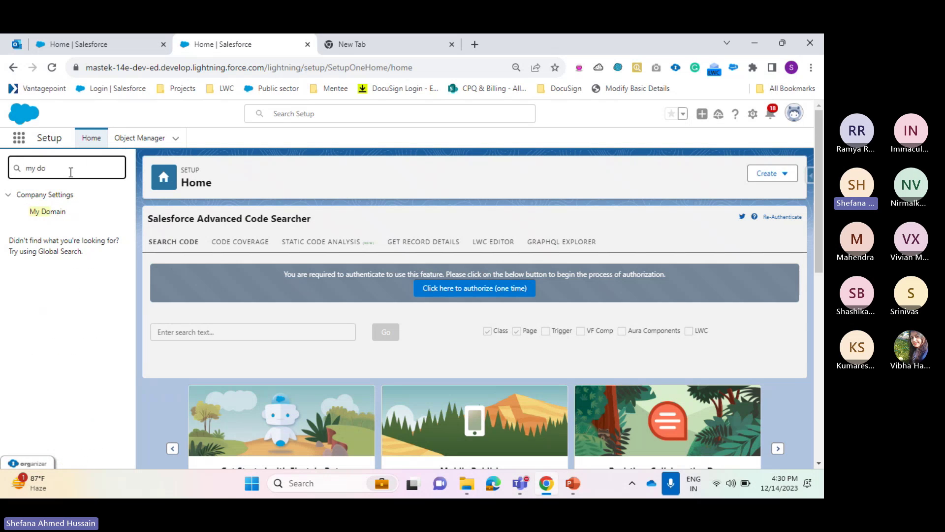
type("m")
left_click(61, 216)
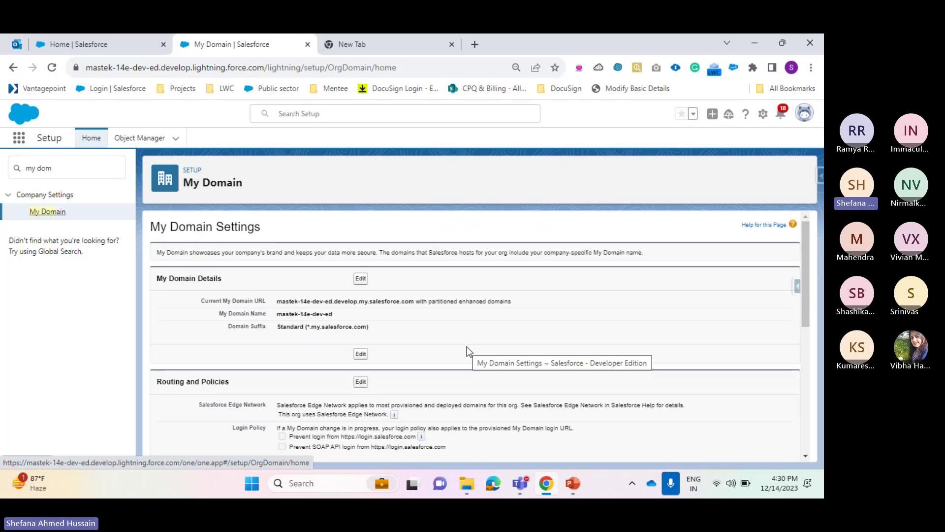
scroll(475, 353, "down", 10)
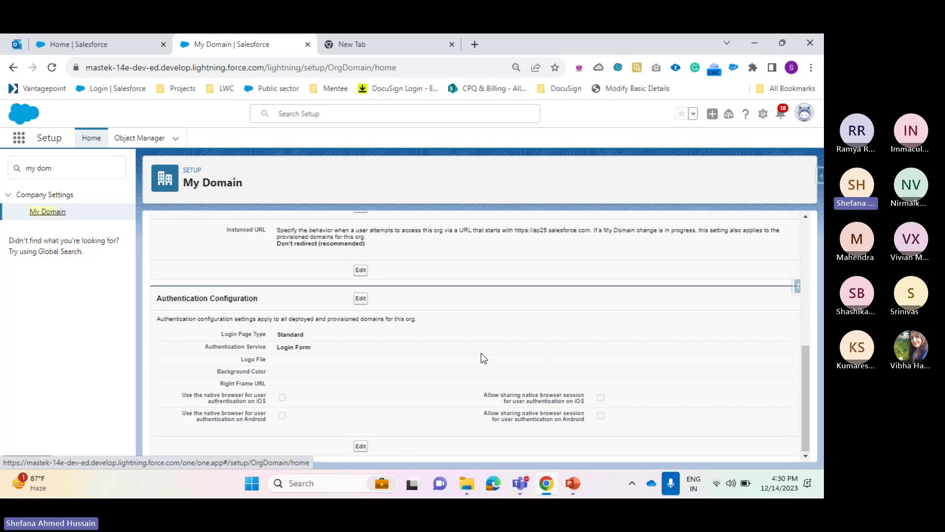
scroll(480, 353, "up", 10)
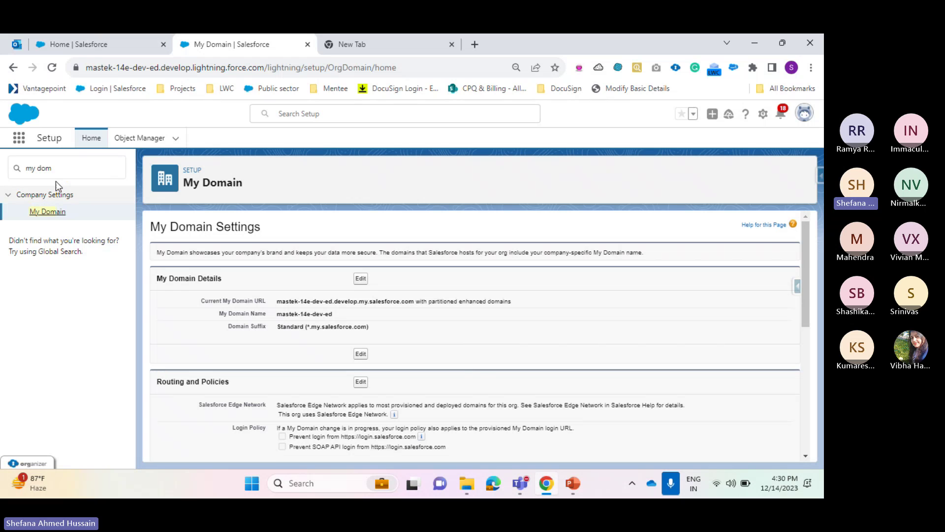
Search Setup for "install", open Installed Packages and inspect the DocuSign eSignature for Salesforce CPQ package details in a separate browser tab.
triple_click(55, 168)
type("in")
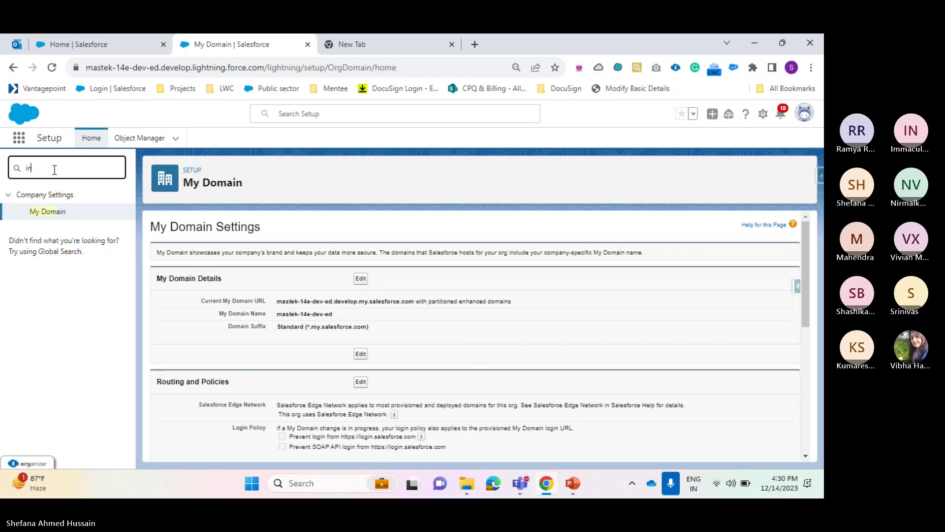
type("stall")
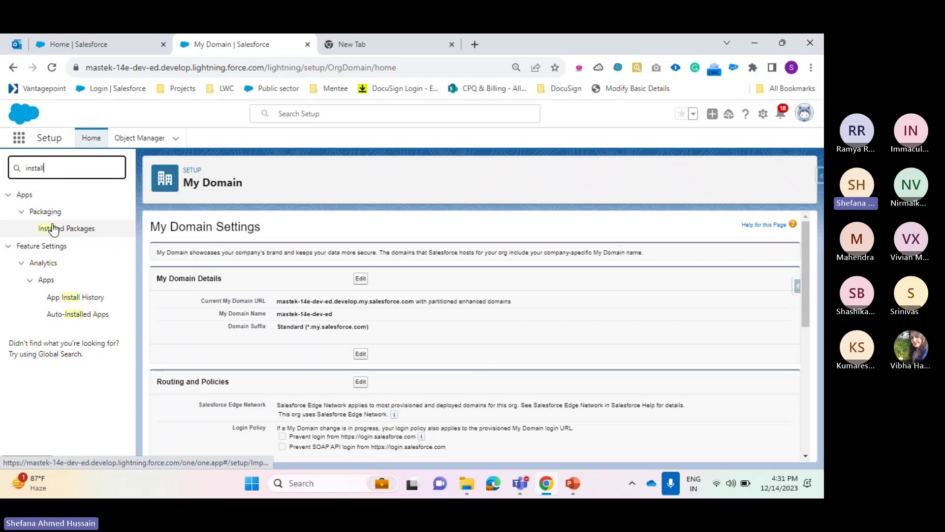
left_click(58, 228)
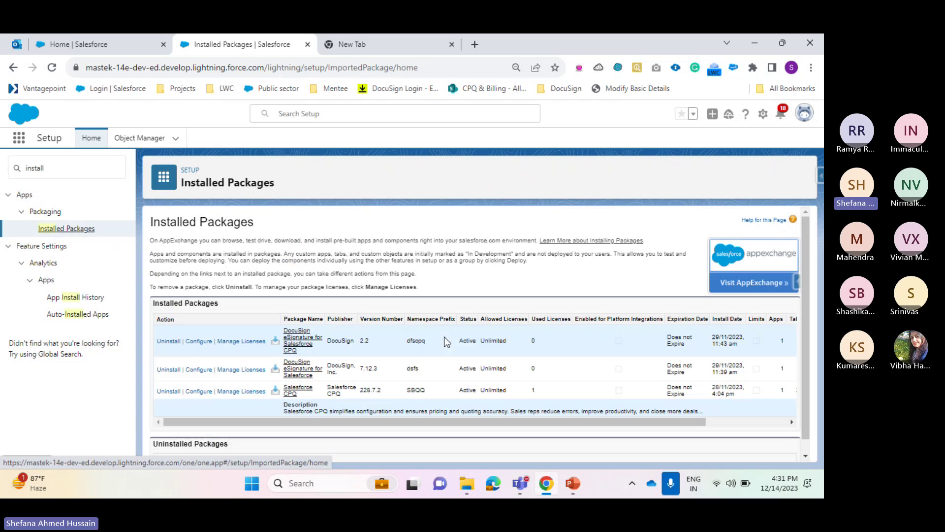
left_click(291, 364)
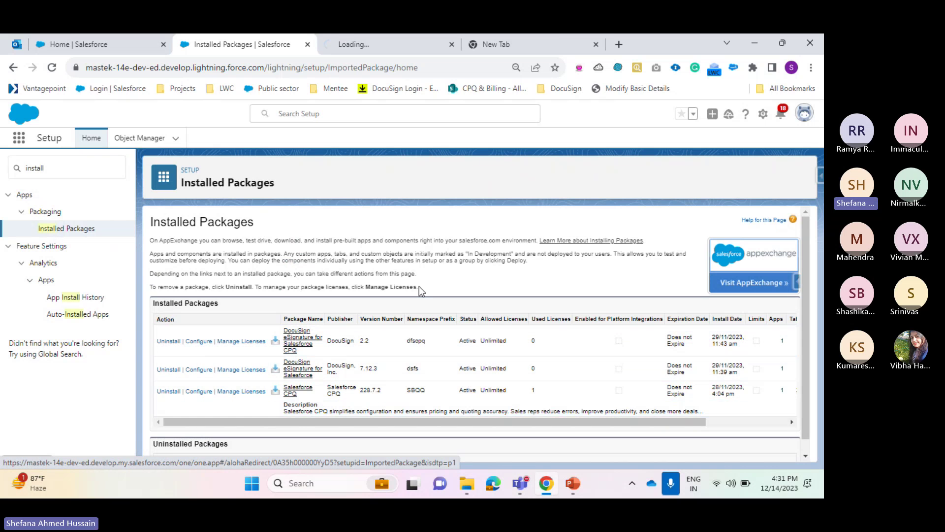
left_click(389, 44)
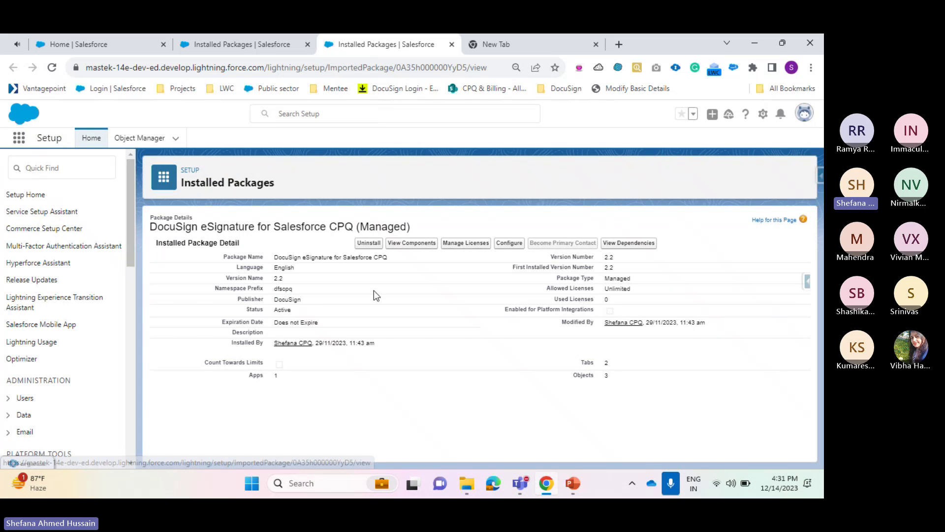
double_click(609, 256)
left_click(612, 275)
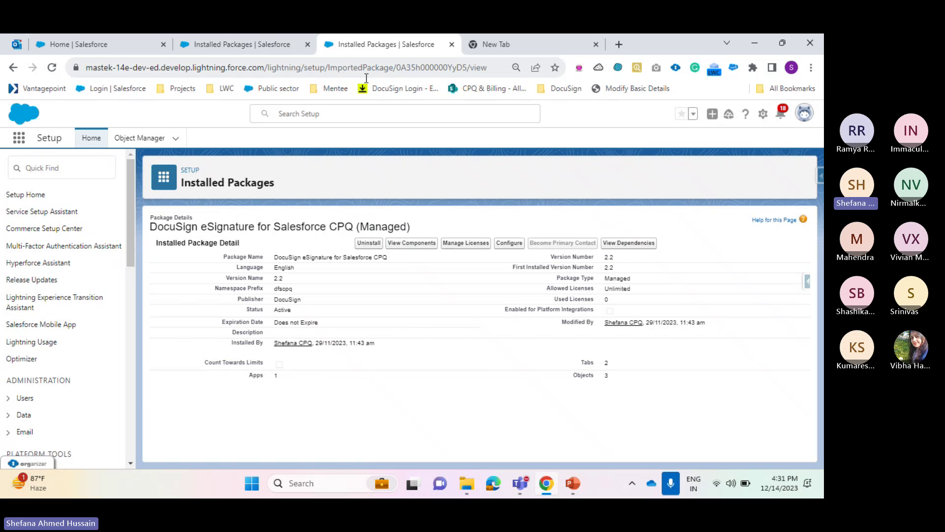
In the DocuSign eSignature for CPQ app, open the Plugins section of the Salesforce CPQ settings to check the Electronic Signature Plugin.
left_click(111, 47)
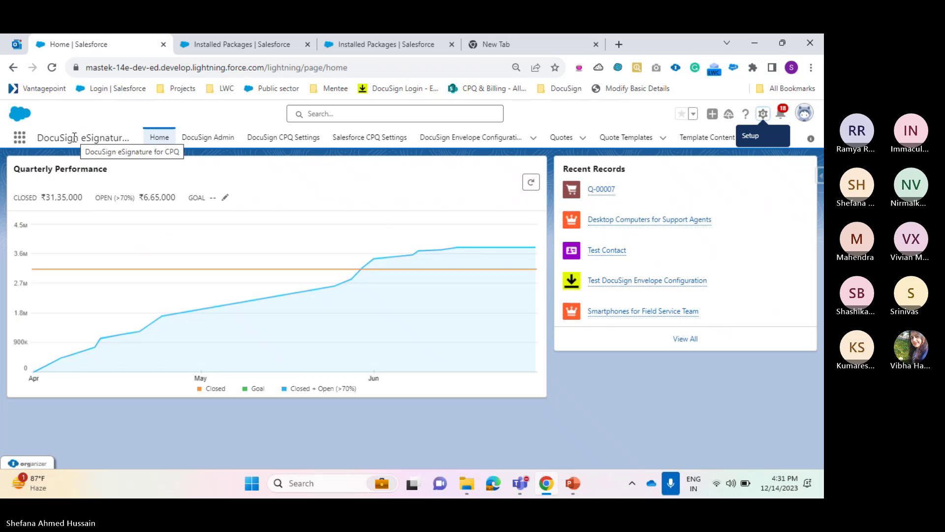
left_click(383, 140)
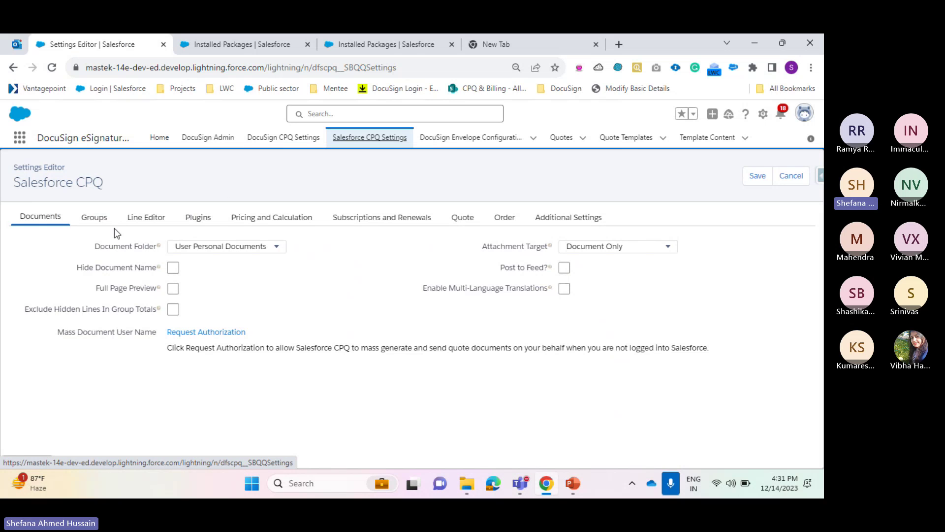
left_click(198, 217)
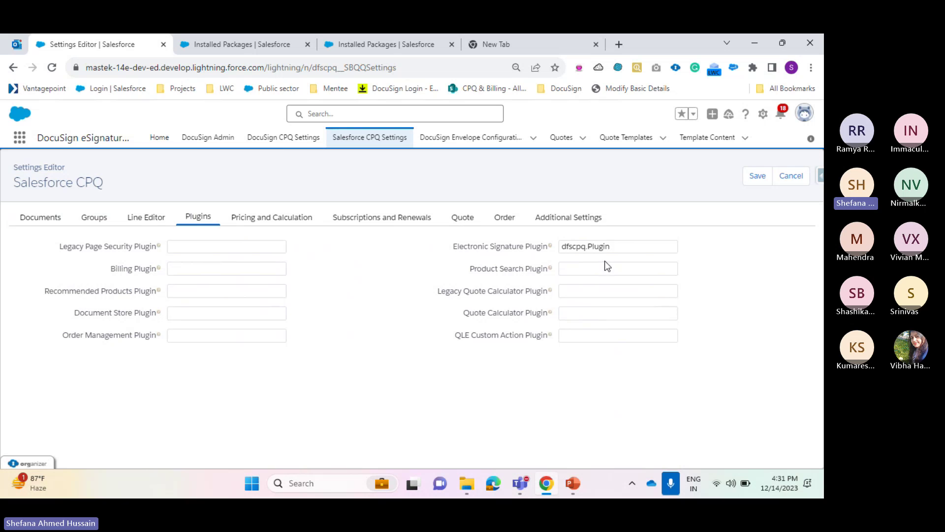
Search Setup for "permi", open Permission Sets and look through the list for the DocuSign and DocuSign CPQ permission sets.
left_click(254, 49)
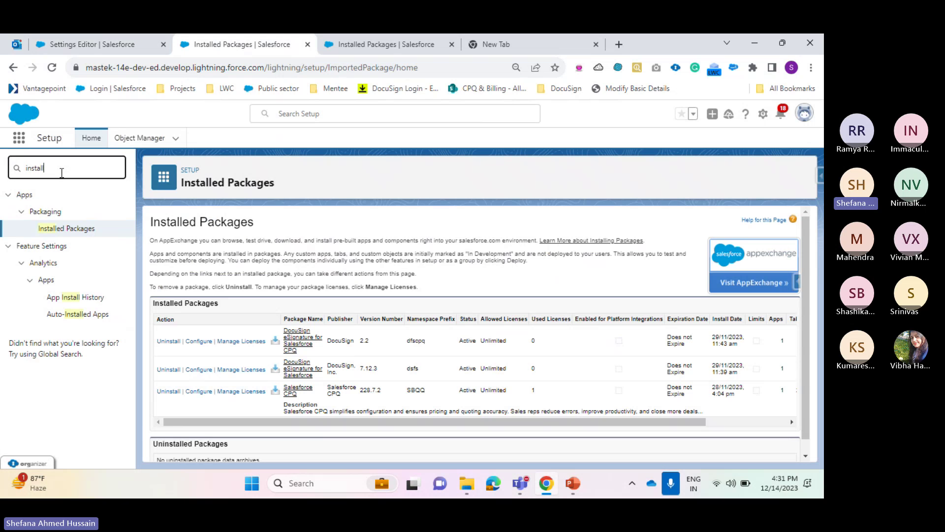
key("ctrl+a")
key("BackSpace")
type("perm")
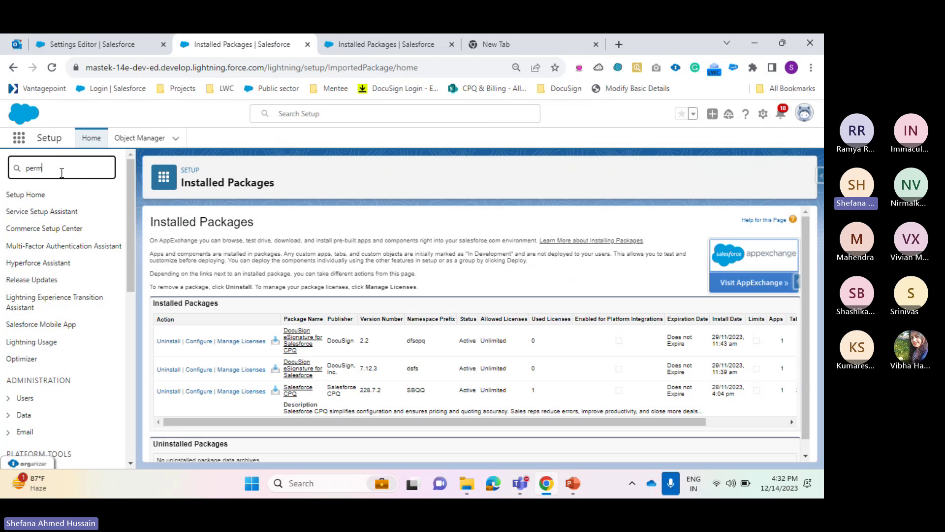
type("i")
left_click(59, 231)
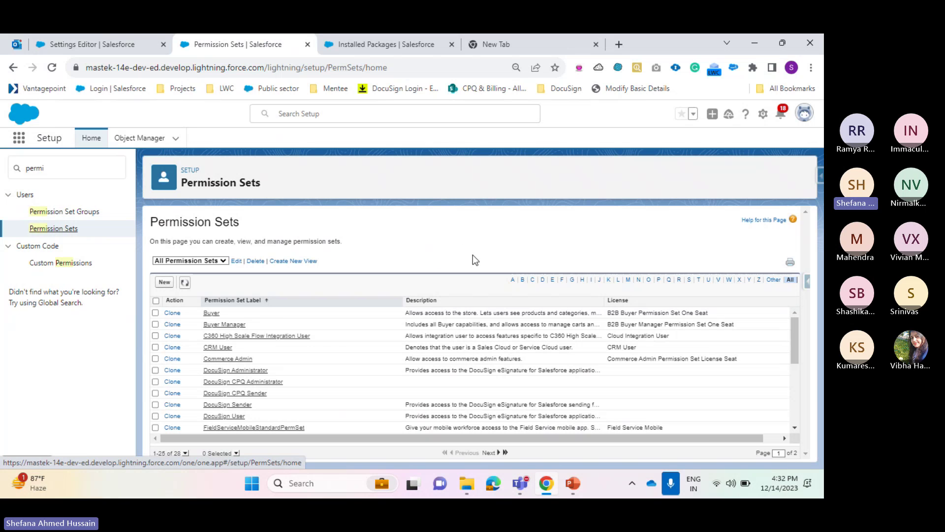
scroll(348, 360, "down", 3)
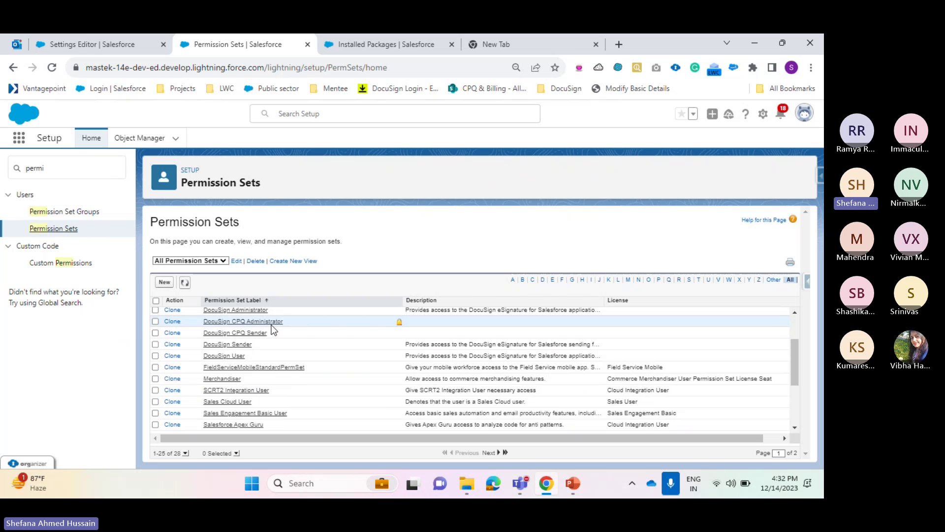
Return to the DocuSign eSignature for CPQ app and open the "New company order form" quote template in a new browser tab.
left_click(79, 45)
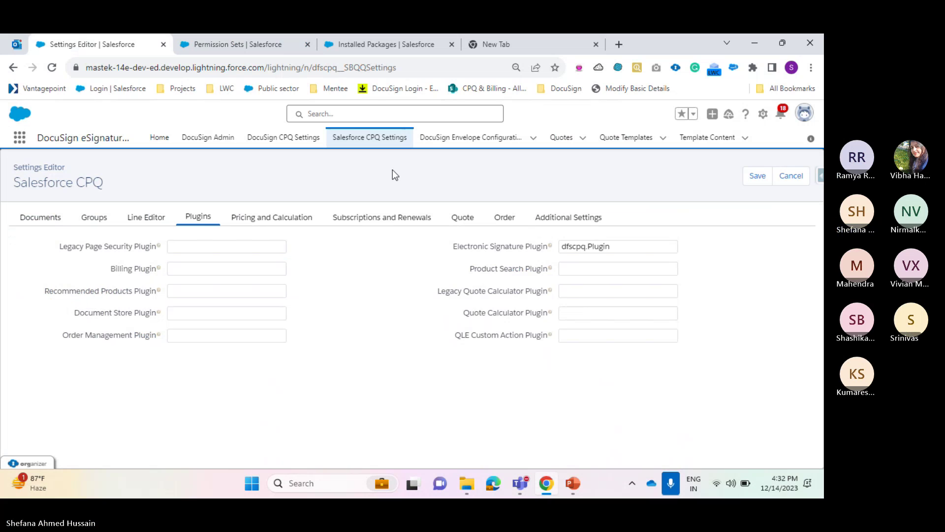
left_click_drag(49, 139, 115, 140)
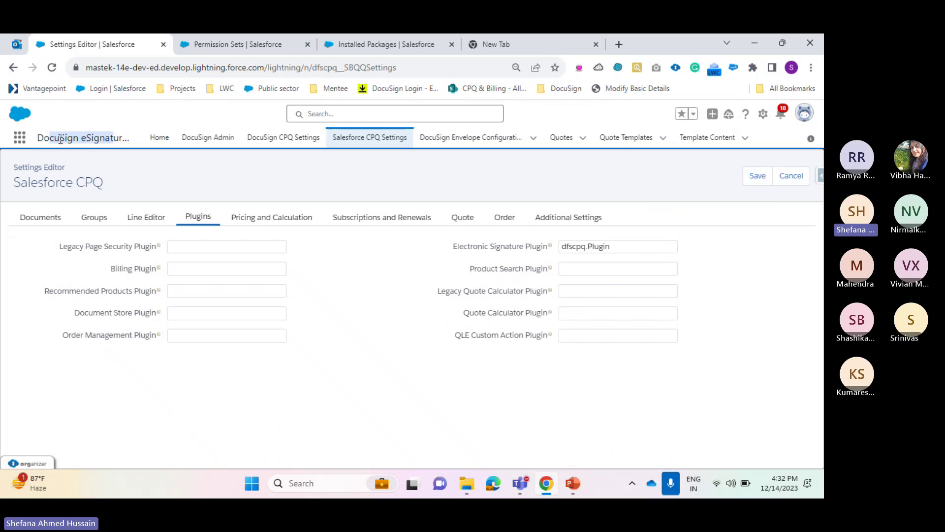
left_click(626, 138)
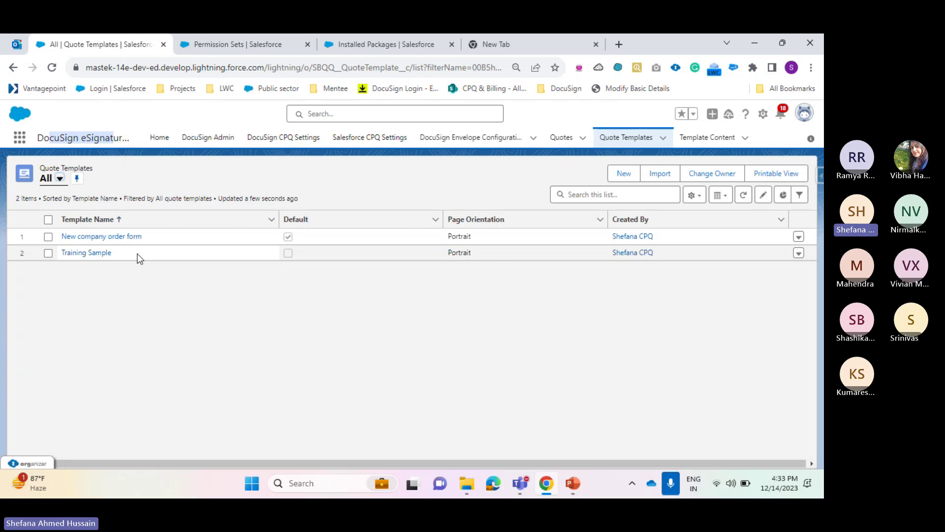
middle_click(119, 237)
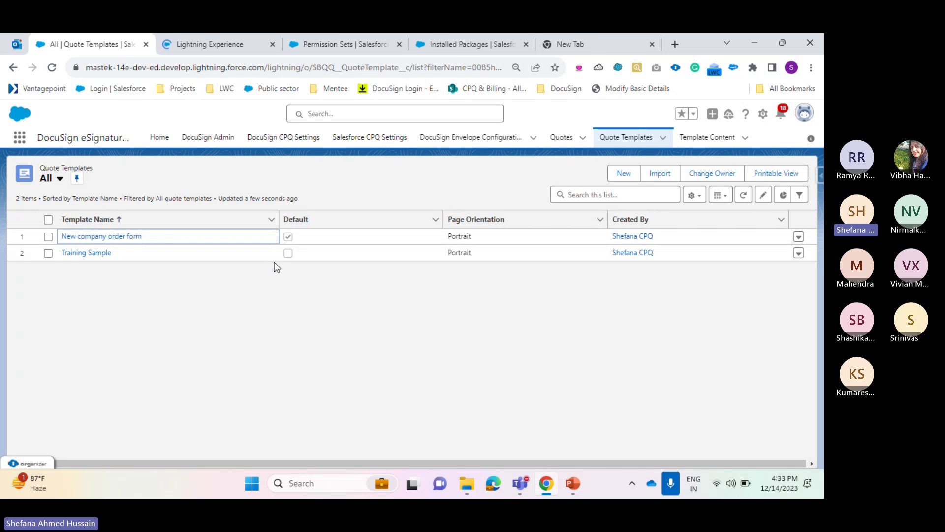
left_click(194, 44)
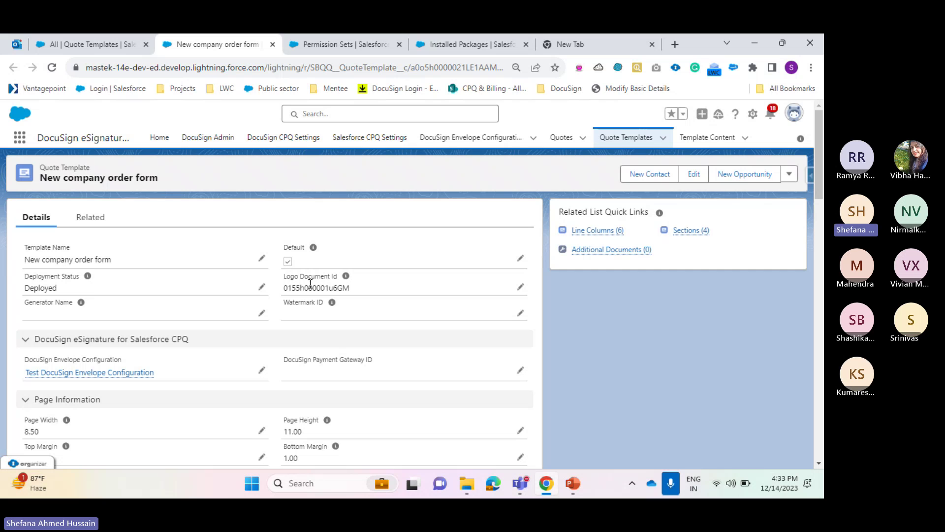
Examine the quote template's details, from page, header/footer, corporate and style information to section titles and print options.
scroll(323, 275, "down", 1)
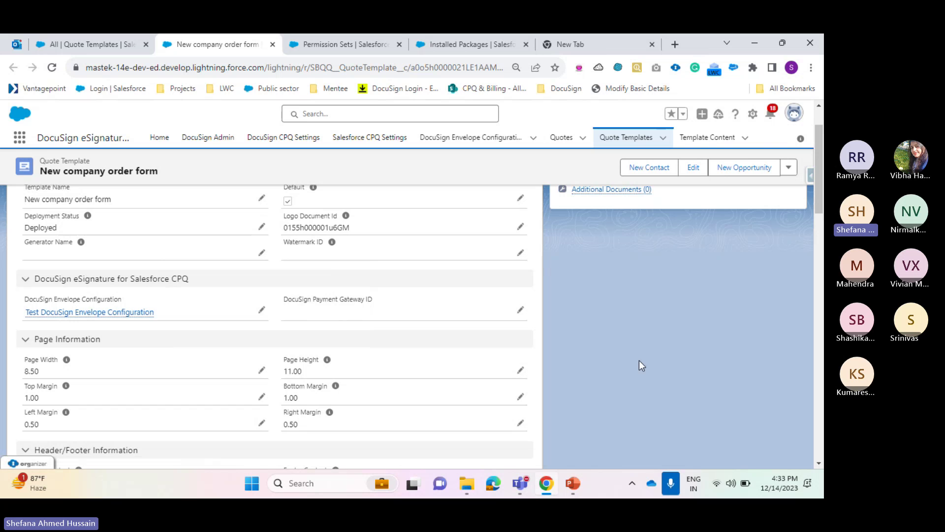
scroll(91, 362, "down", 2)
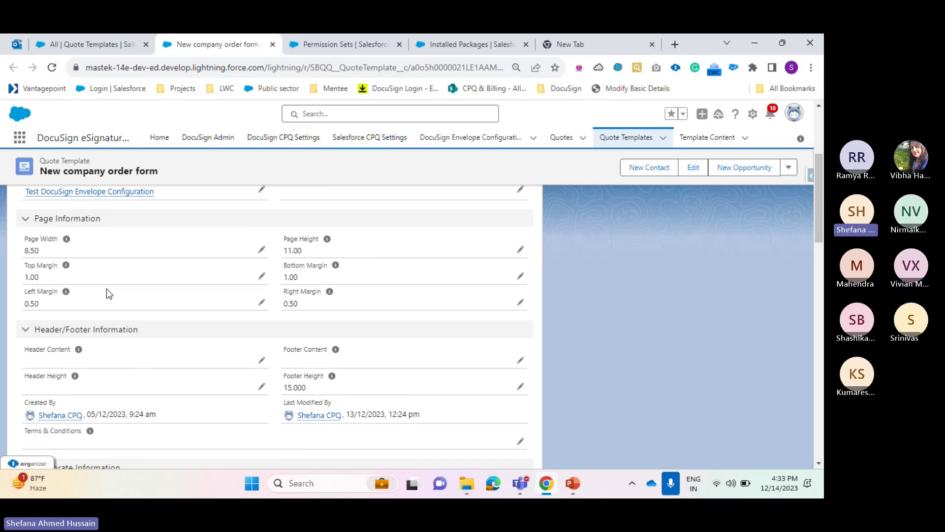
scroll(133, 300, "down", 1)
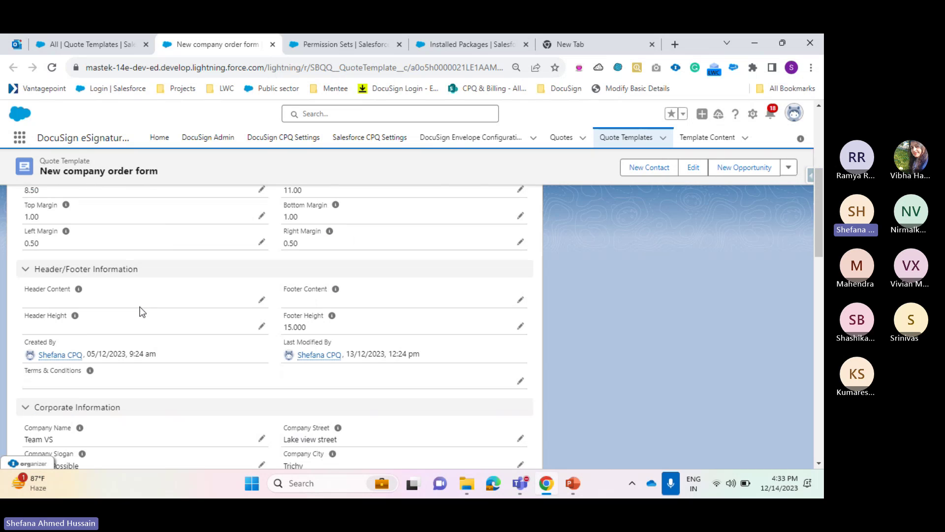
scroll(63, 314, "down", 2)
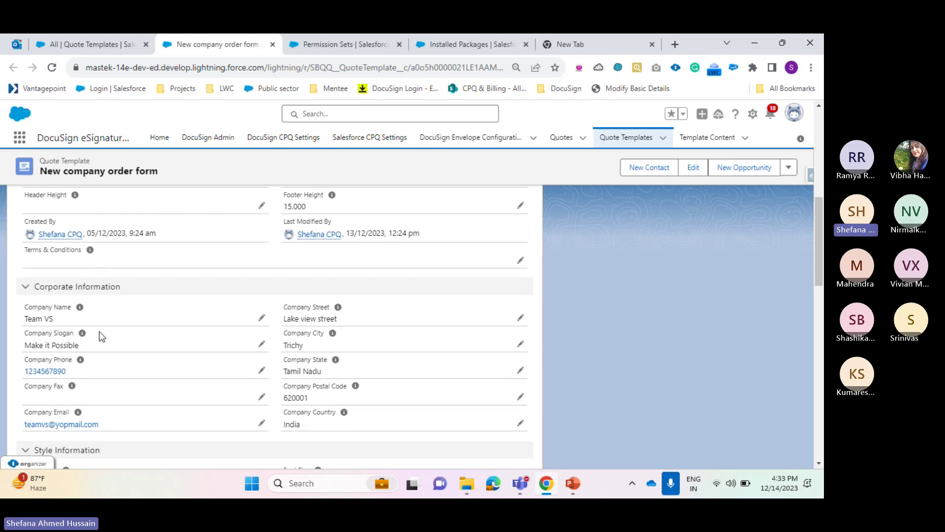
scroll(161, 333, "down", 3)
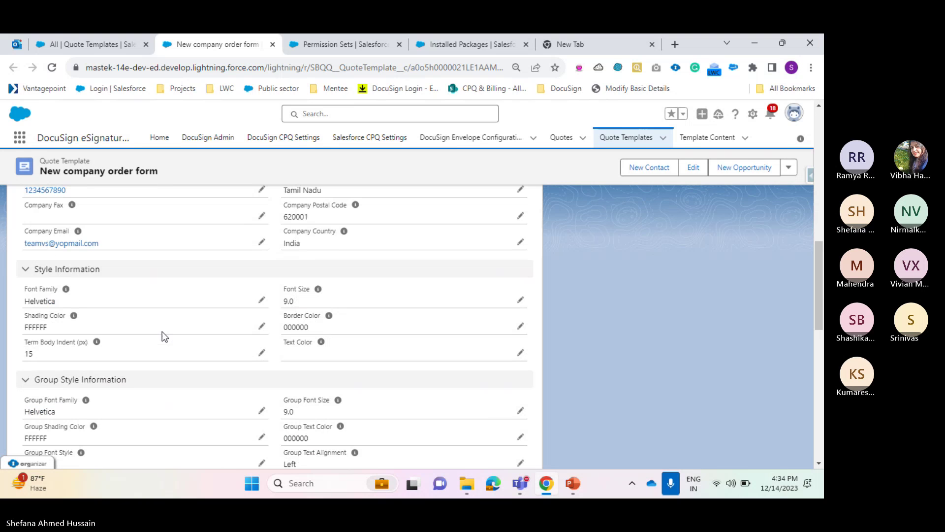
scroll(126, 344, "down", 5)
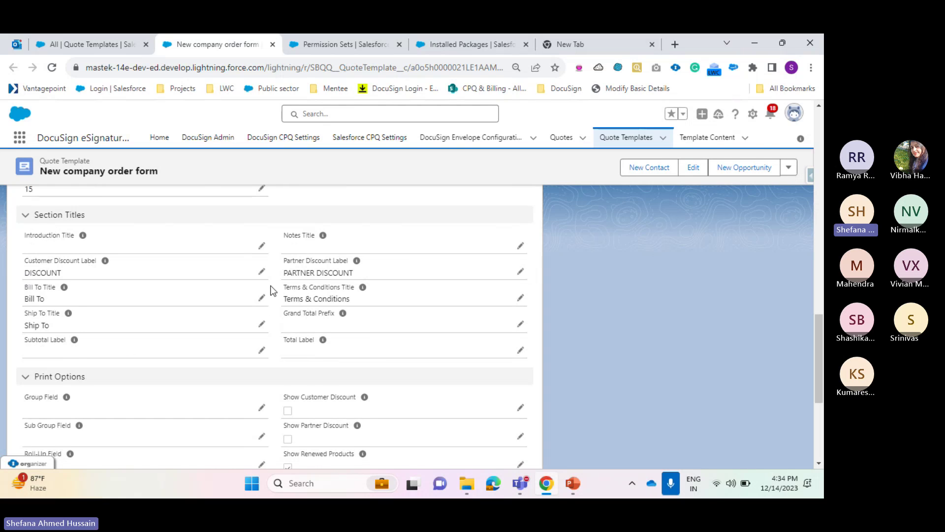
scroll(272, 290, "down", 1)
scroll(274, 292, "down", 2)
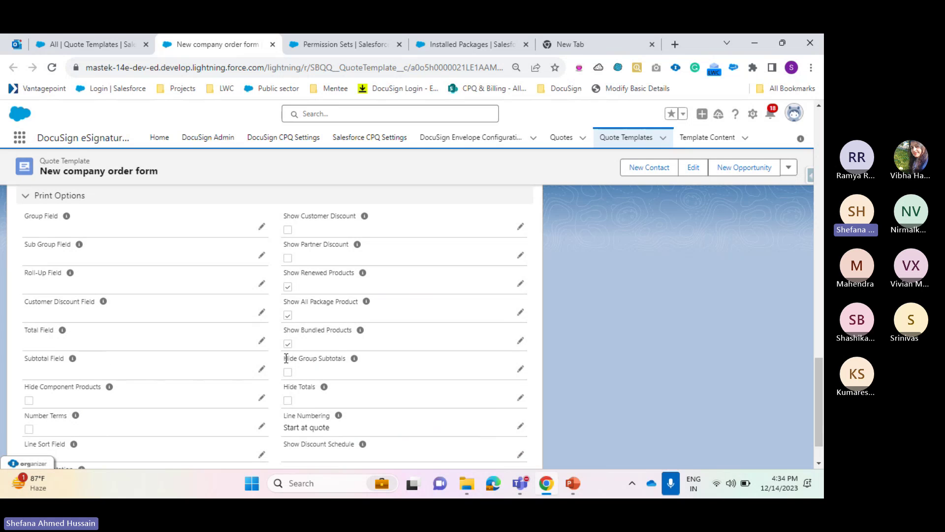
left_click_drag(284, 358, 339, 359)
left_click_drag(301, 329, 344, 330)
scroll(309, 309, "up", 5)
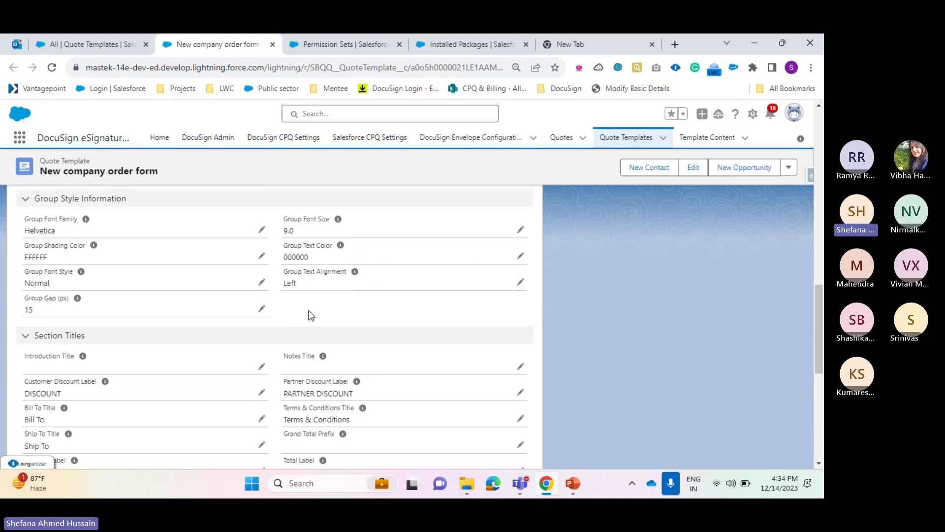
scroll(311, 315, "up", 10)
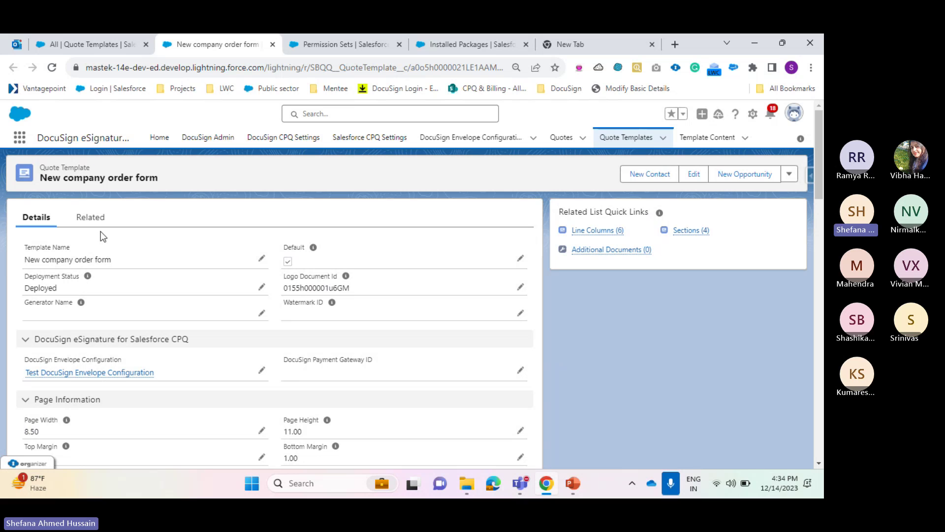
View the quote template's related line columns and sections.
left_click(90, 219)
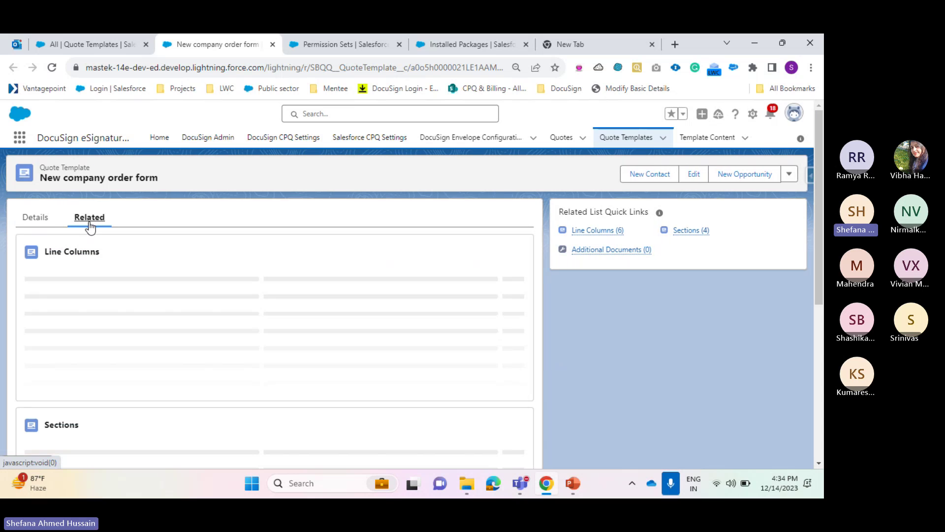
scroll(173, 351, "down", 3)
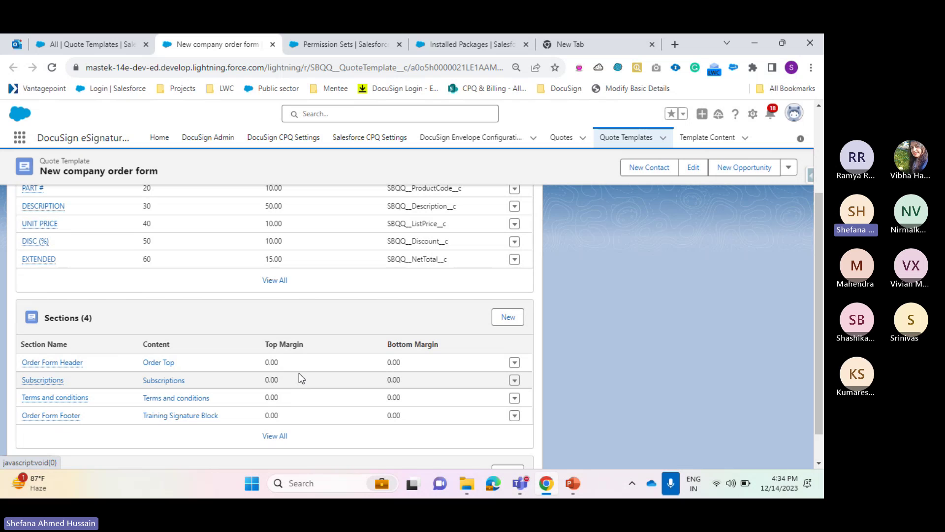
Open the Order Form Header section and its Order Top content in new browser tabs and view the section's details.
left_click(64, 366, "ctrl")
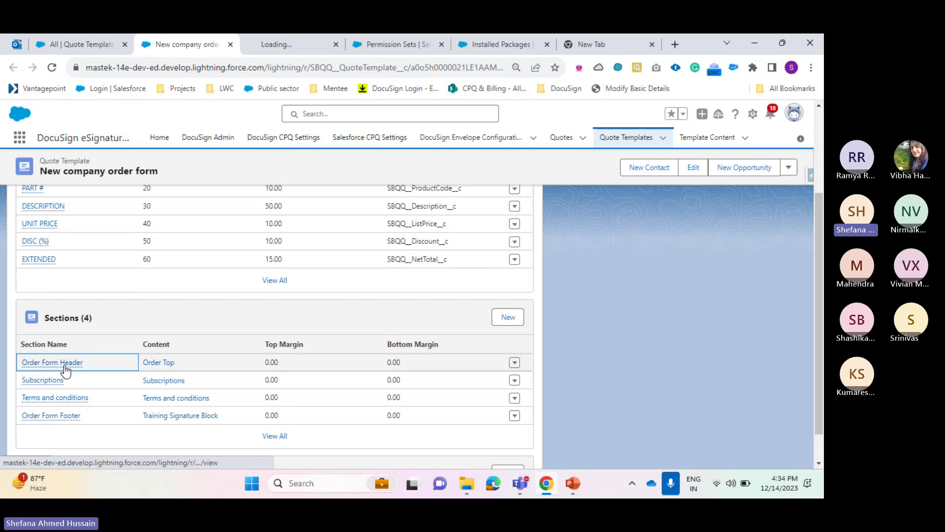
left_click(163, 366, "ctrl")
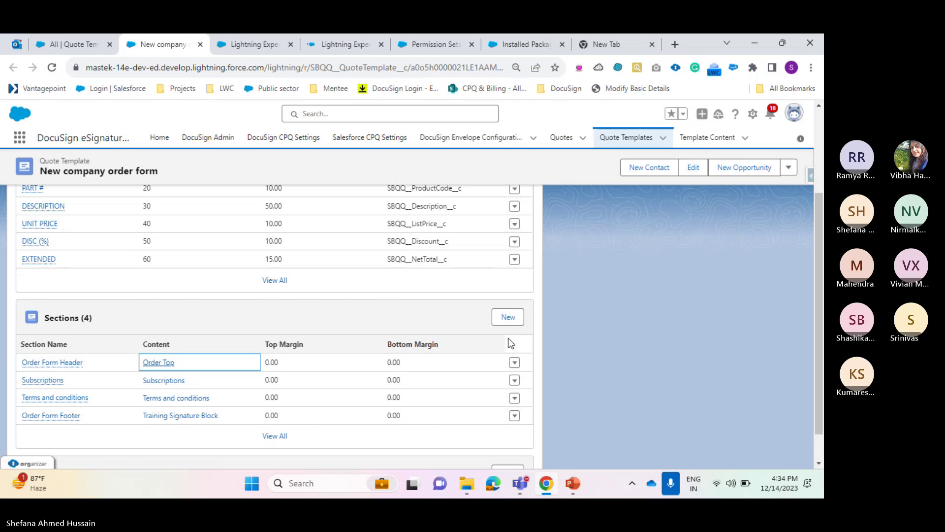
left_click(232, 40)
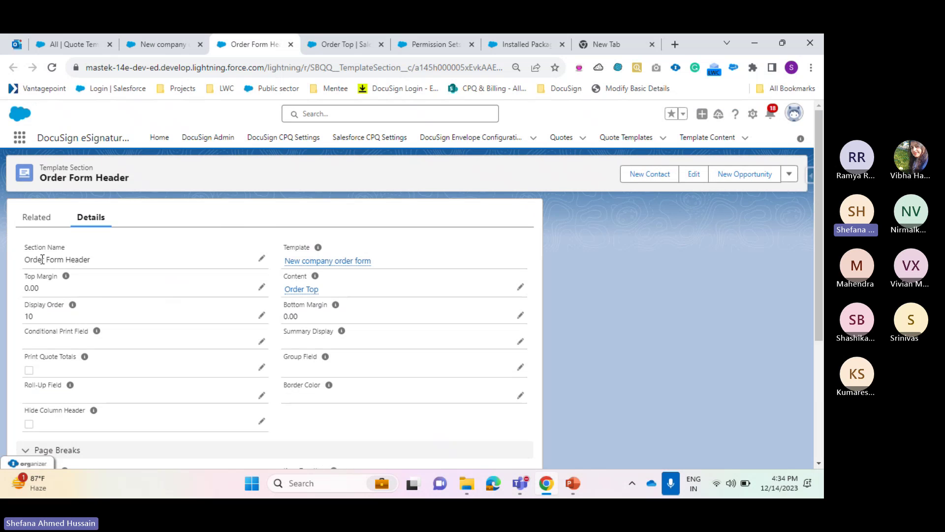
mouse_move(307, 252)
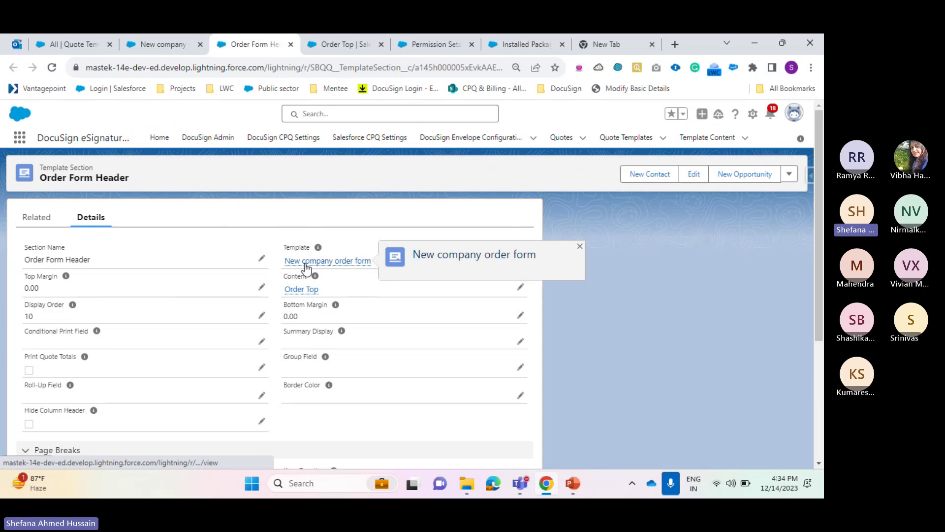
scroll(305, 266, "down", 1)
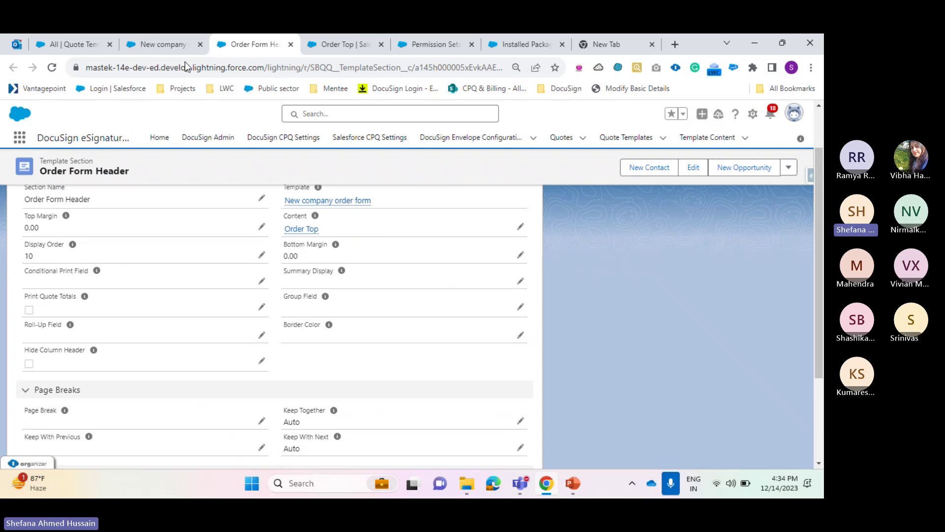
Check the display order in the template's full sections list and review the Order Form Header section's page break and filtering fields.
left_click(166, 45)
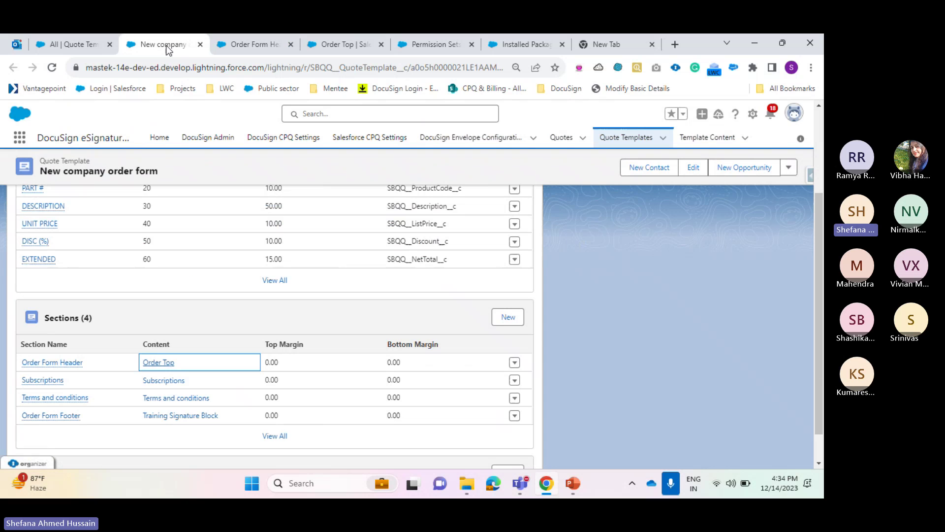
left_click(276, 436)
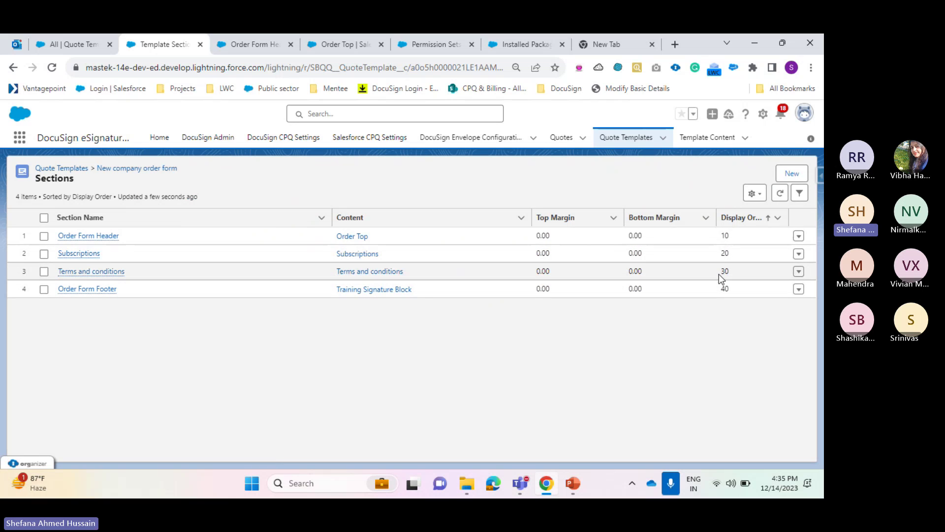
left_click(251, 47)
scroll(168, 293, "down", 1)
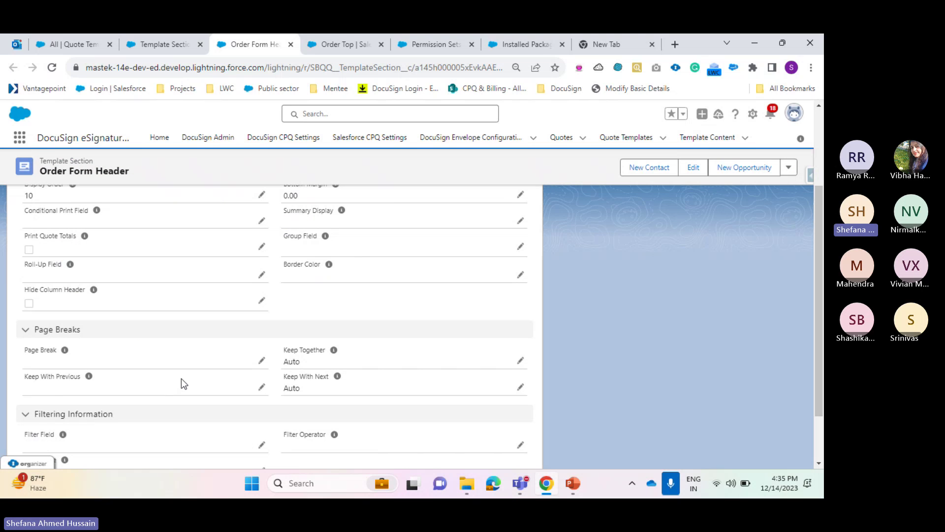
scroll(181, 379, "down", 1)
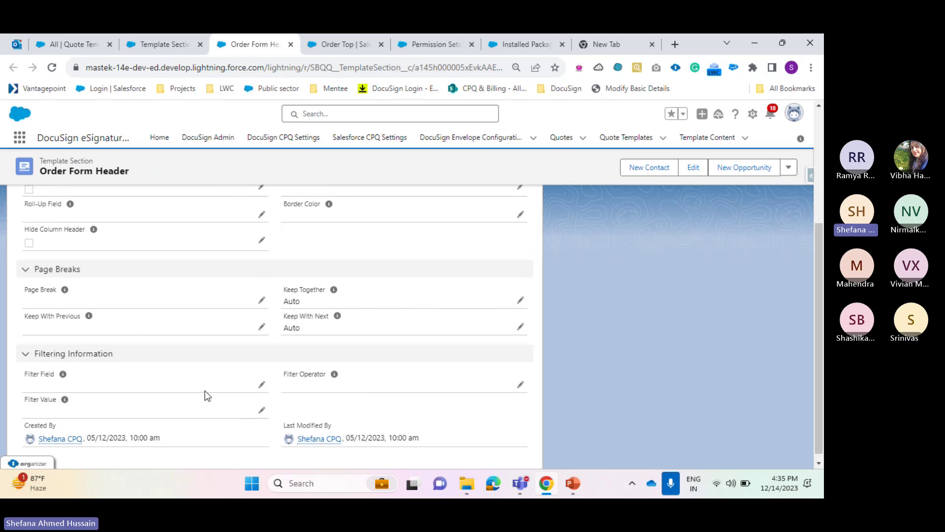
scroll(205, 391, "up", 3)
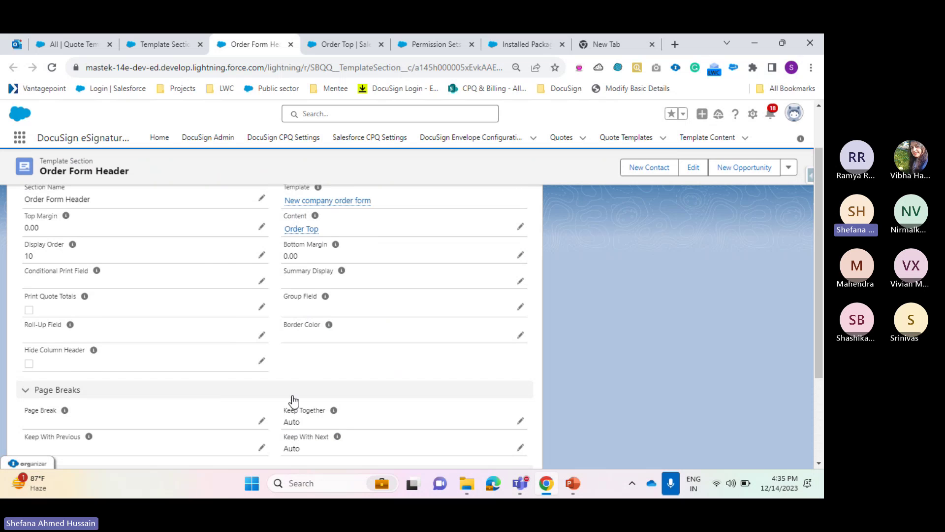
scroll(293, 398, "up", 2)
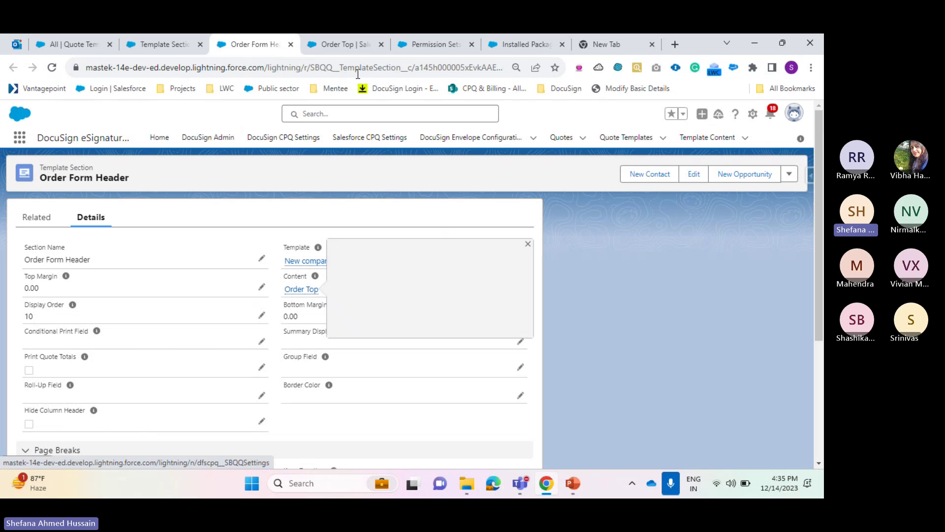
View the Order Top template content and look through its HTML markup, from the company details to the salesperson table.
left_click(344, 41)
scroll(380, 275, "down", 2)
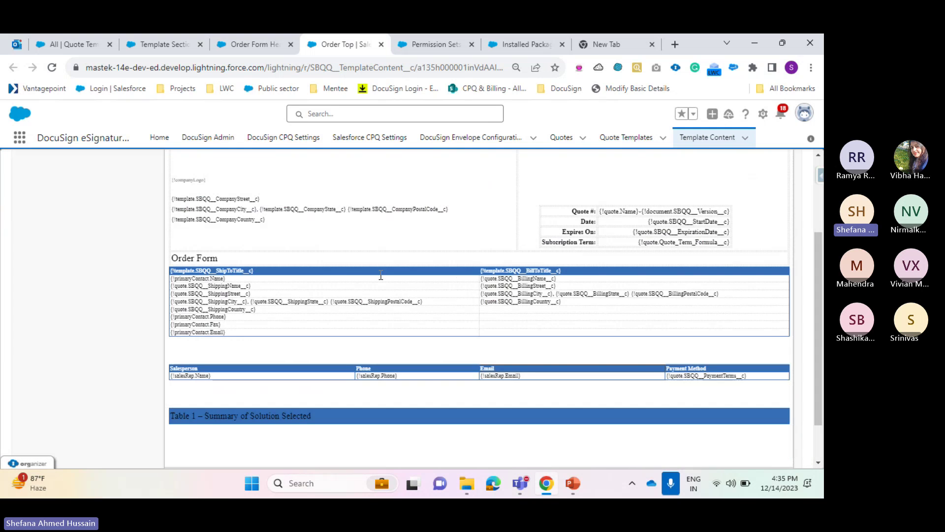
scroll(381, 275, "up", 1)
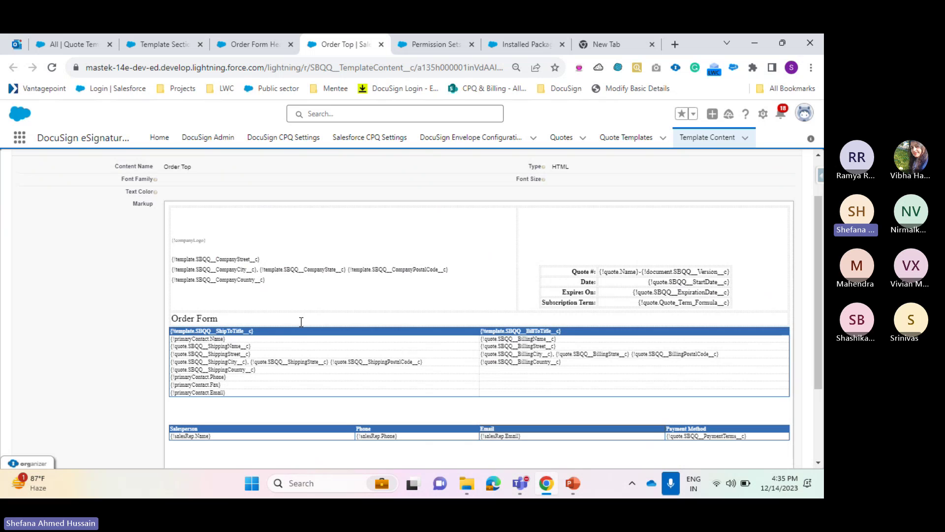
scroll(330, 321, "down", 1)
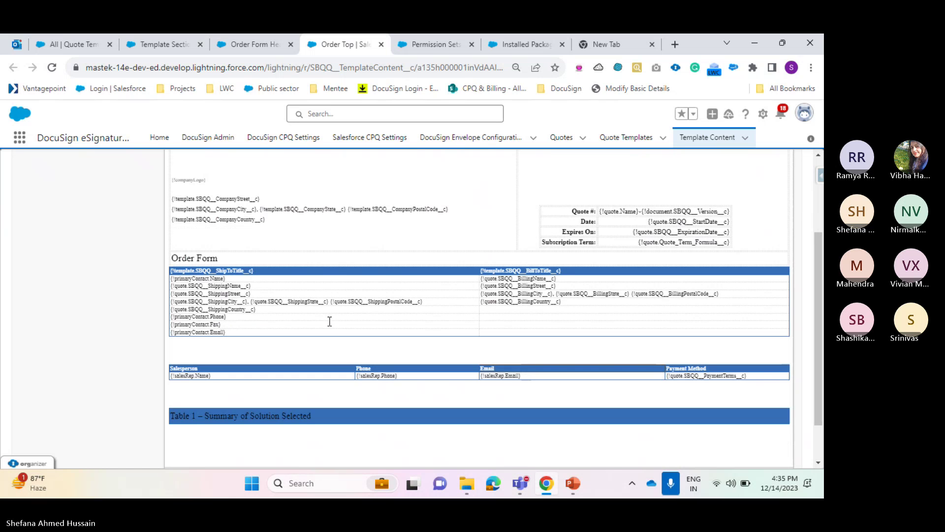
scroll(207, 215, "up", 1)
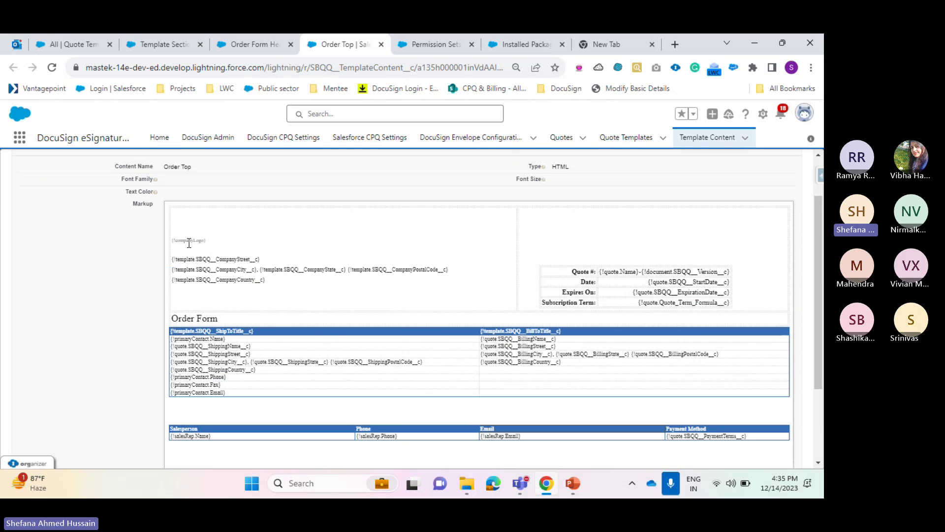
Highlight the {!companyLogo} merge field and open the Logo Document Id on the New company order form quote template.
left_click_drag(175, 240, 204, 241)
left_click(159, 37)
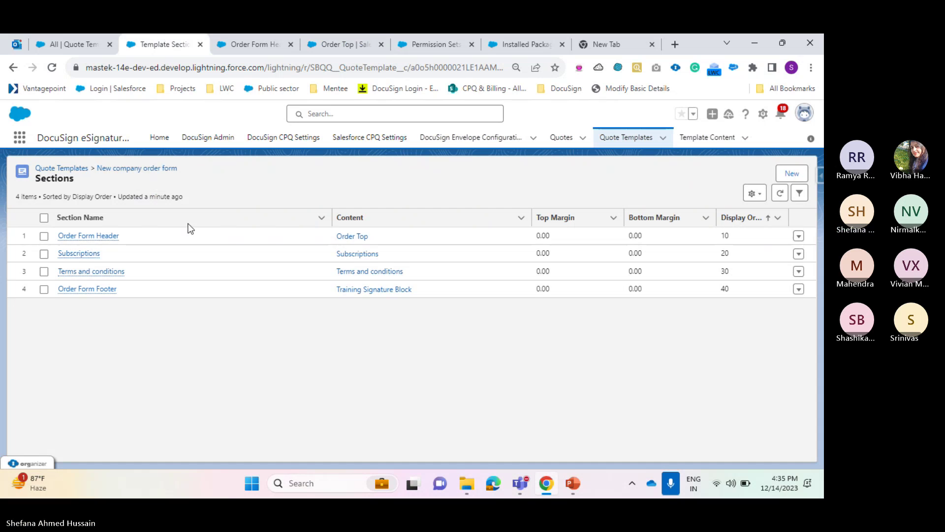
left_click(119, 169)
double_click(312, 289)
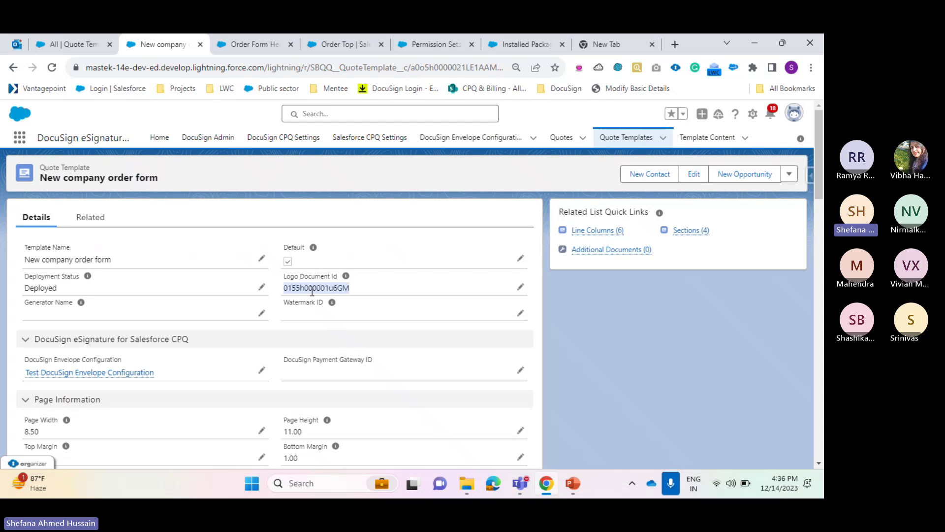
Return to the Order Top content and examine its company address, ship-to and bill-to merge fields.
left_click(347, 48)
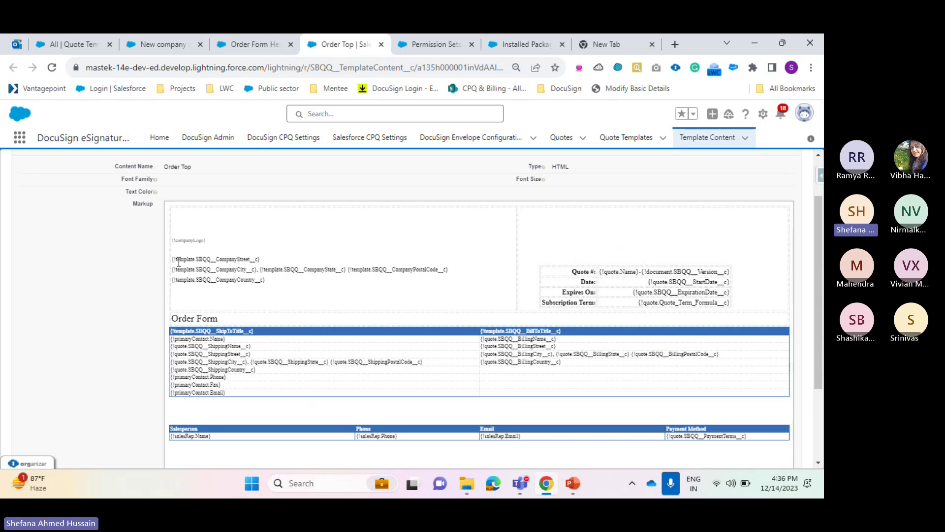
left_click_drag(178, 257, 171, 258)
scroll(257, 280, "down", 1)
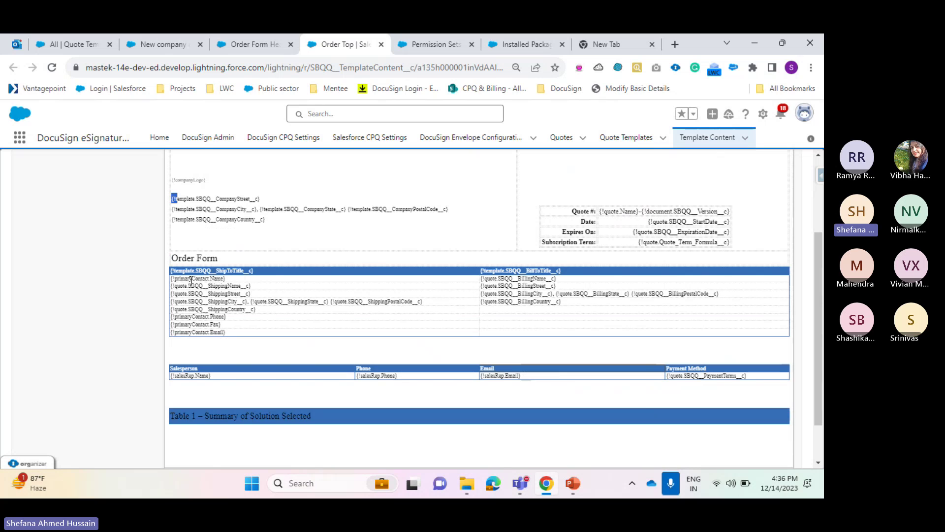
left_click_drag(183, 286, 200, 281)
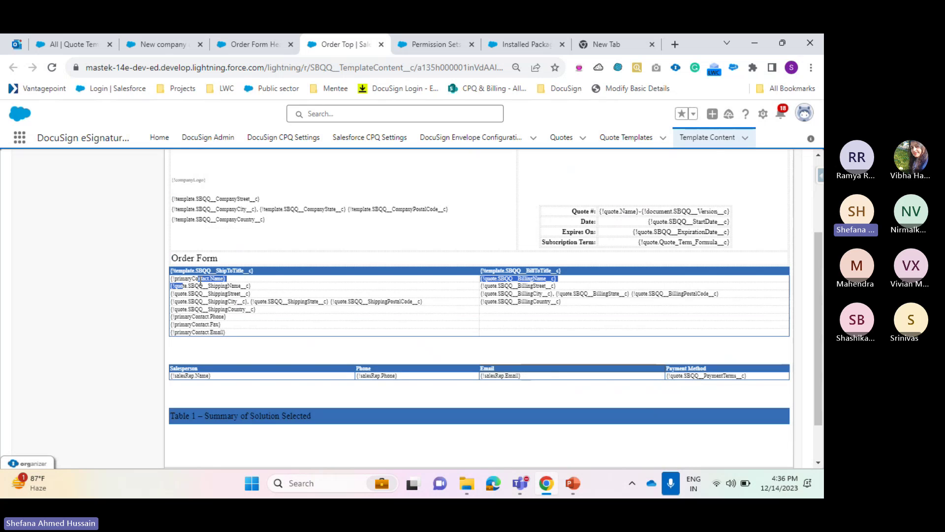
left_click(231, 288)
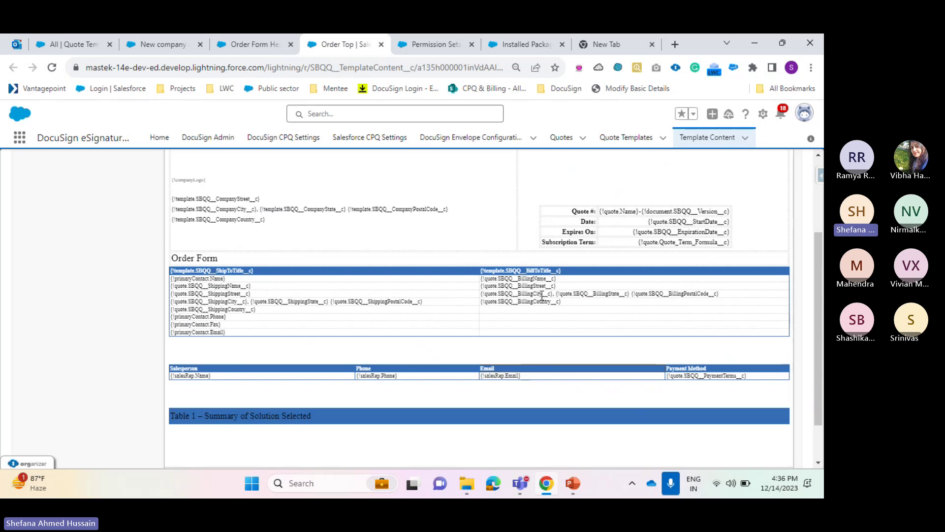
scroll(544, 296, "down", 1)
scroll(237, 351, "up", 1)
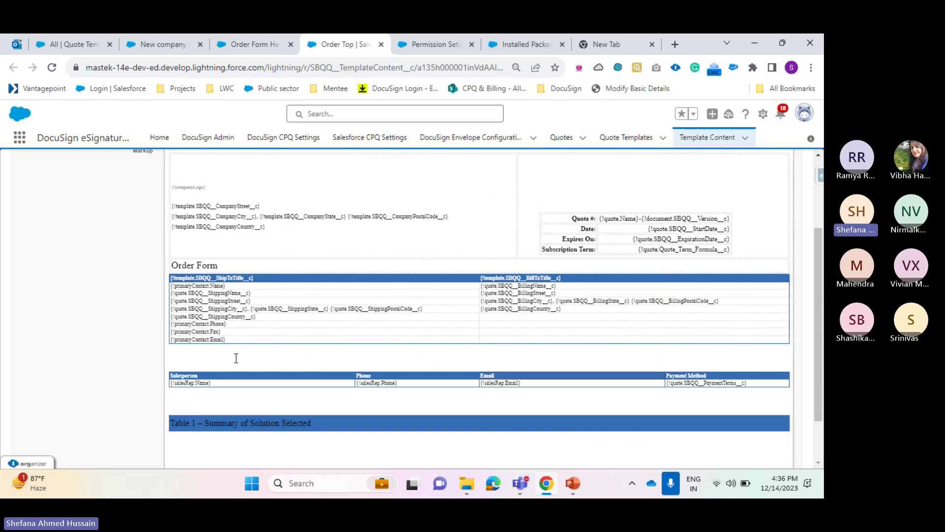
Open the Order Top content for editing, look through its markup editor and cancel without saving.
scroll(236, 358, "up", 2)
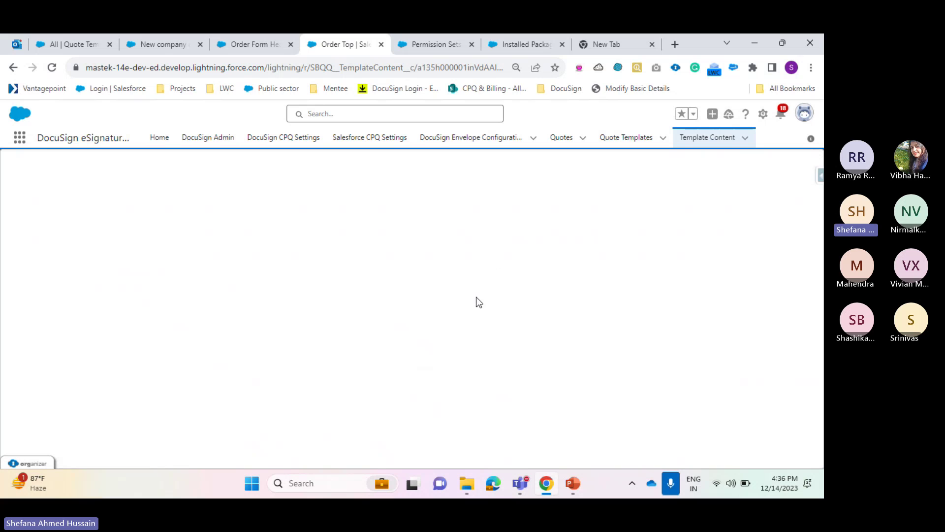
scroll(261, 319, "down", 1)
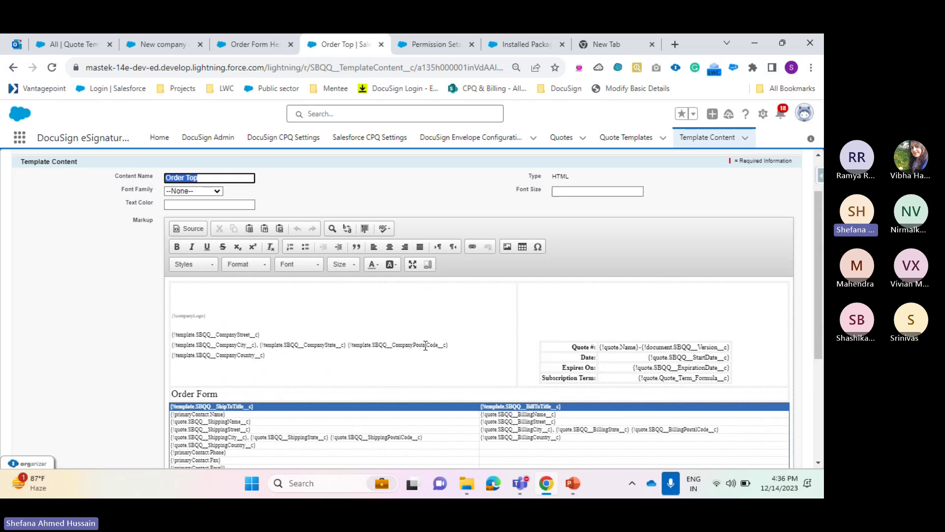
scroll(426, 347, "down", 1)
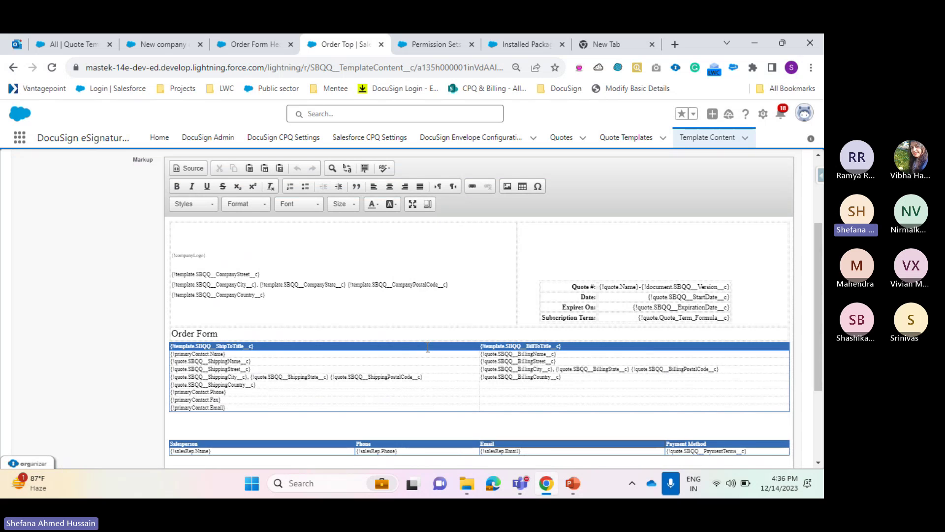
scroll(428, 348, "up", 2)
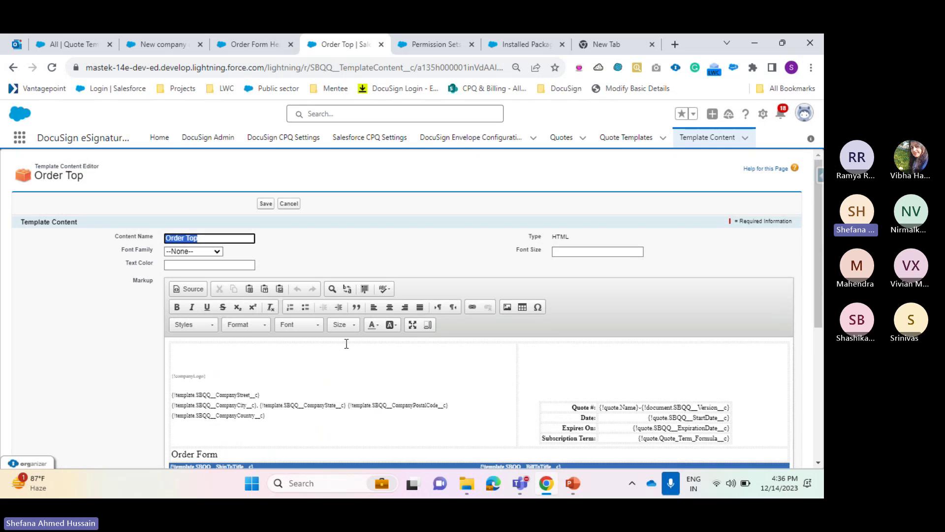
left_click(293, 209)
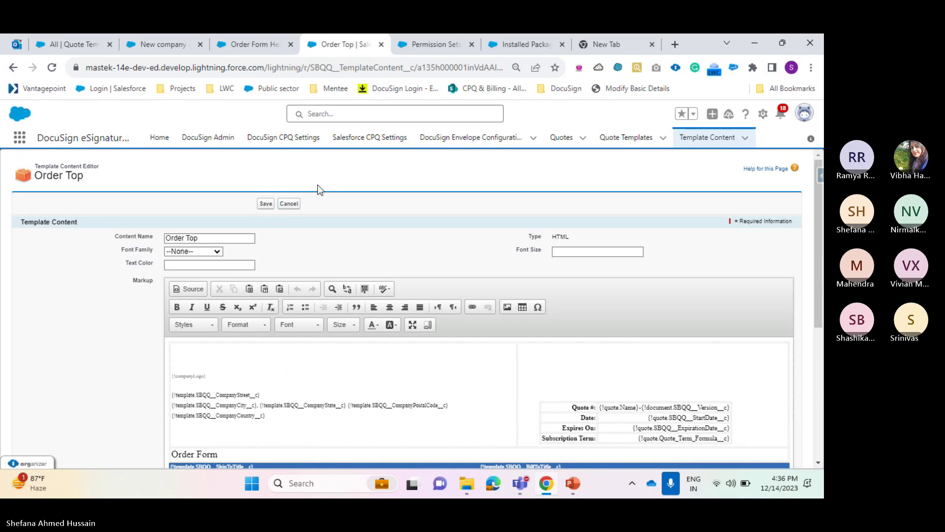
Return to the New company order form quote template and cancel its open inline edit.
left_click(245, 51)
left_click(158, 52)
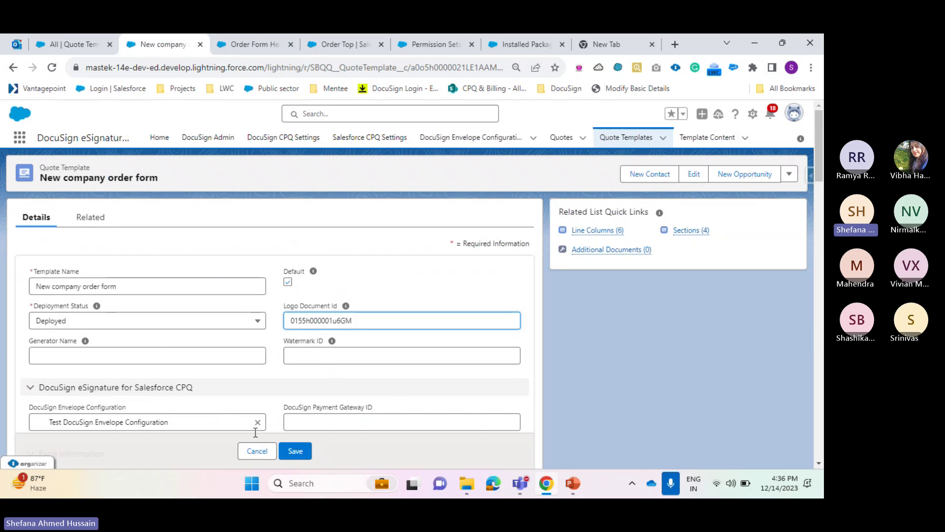
left_click(257, 451)
From the template's related sections, open the Order Form Footer's Training Signature Block content in a new browser tab.
left_click(91, 218)
scroll(286, 302, "down", 1)
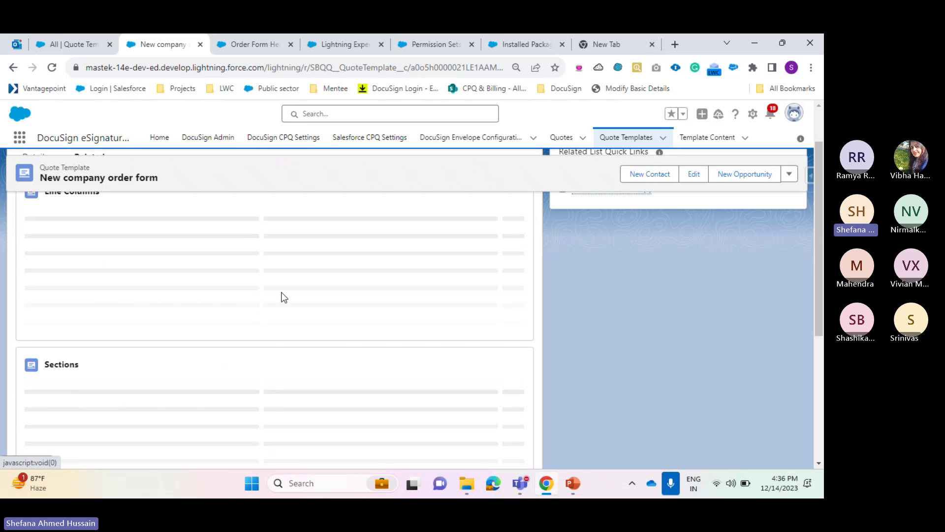
scroll(276, 302, "down", 4)
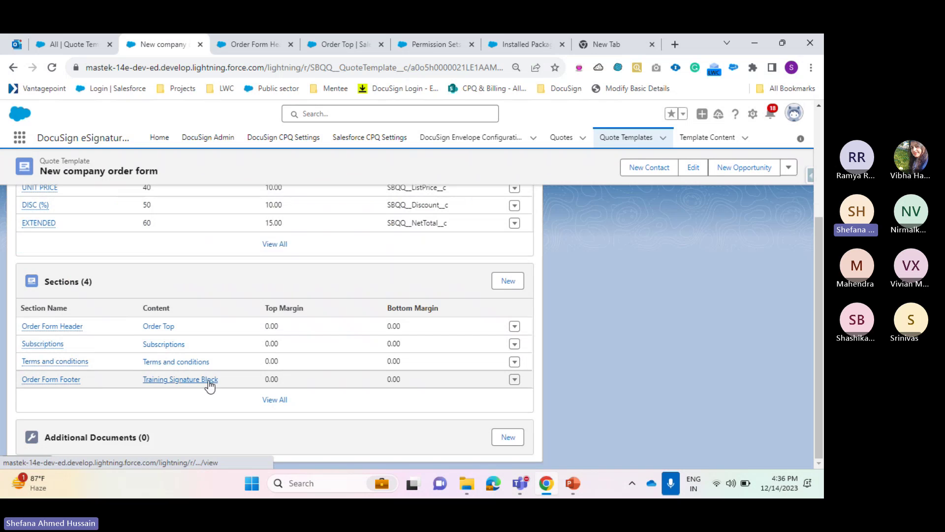
left_click(209, 382, "ctrl")
left_click(382, 47)
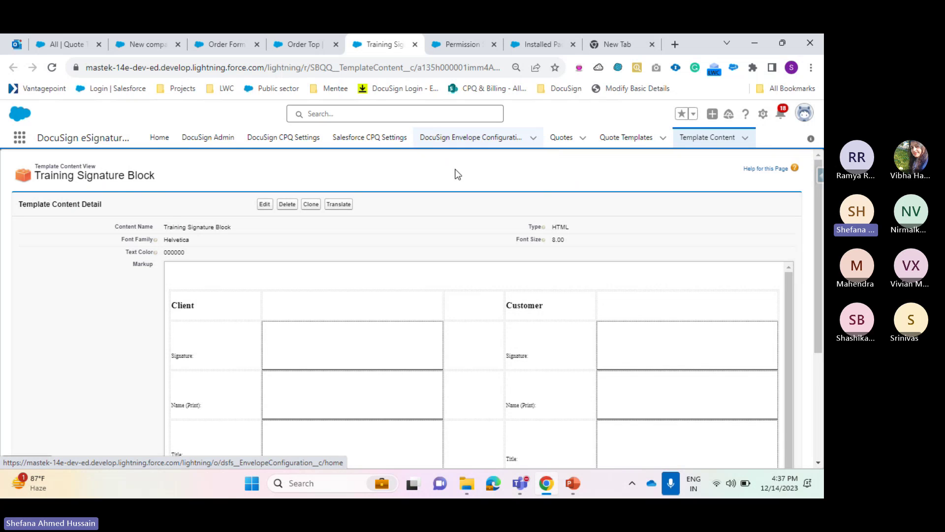
Select all the signature block's markup text to reveal and examine the hidden signature, name, title and date tags.
scroll(507, 217, "down", 2)
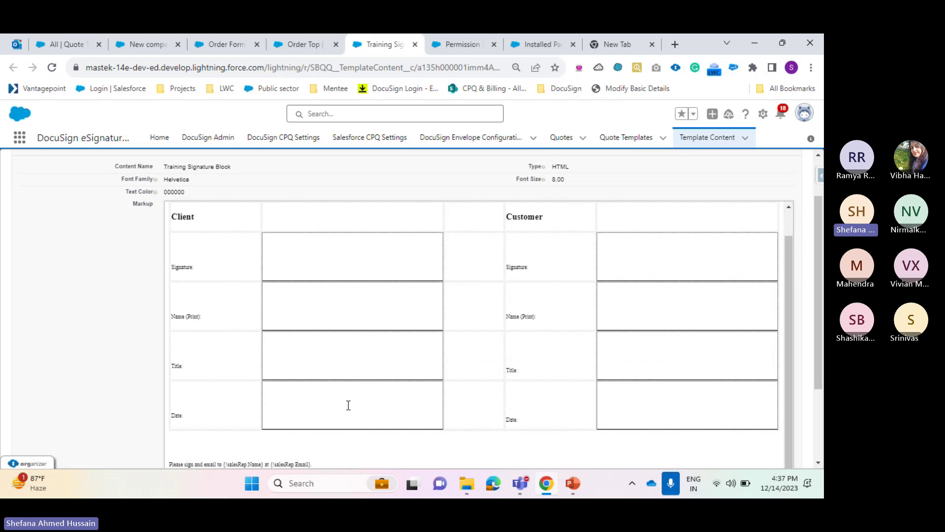
key("ctrl+a")
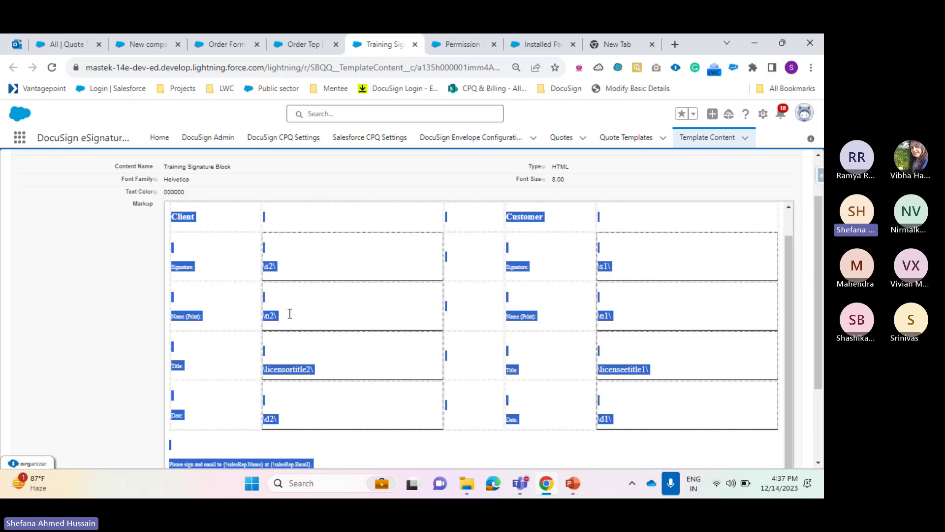
scroll(327, 344, "down", 1)
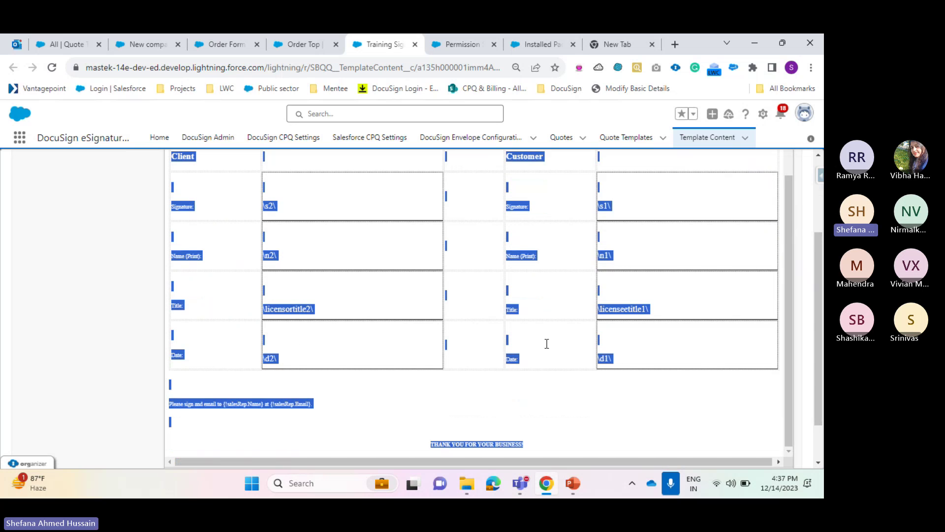
scroll(548, 343, "up", 1)
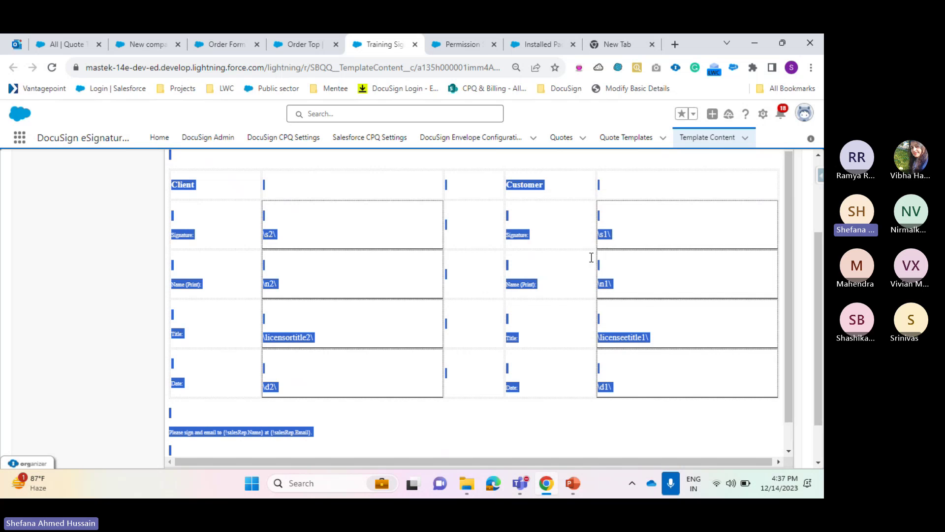
Switch to the PowerPoint slide on AutoPlace codes in the CPQ template to check the signer codes, and return to the Training Signature Block.
left_click(577, 492)
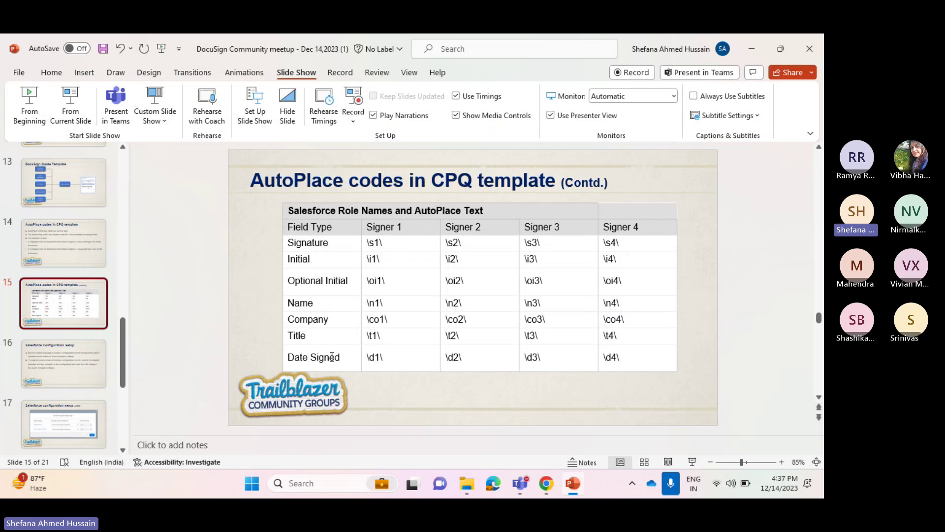
left_click(751, 58)
scroll(357, 374, "down", 1)
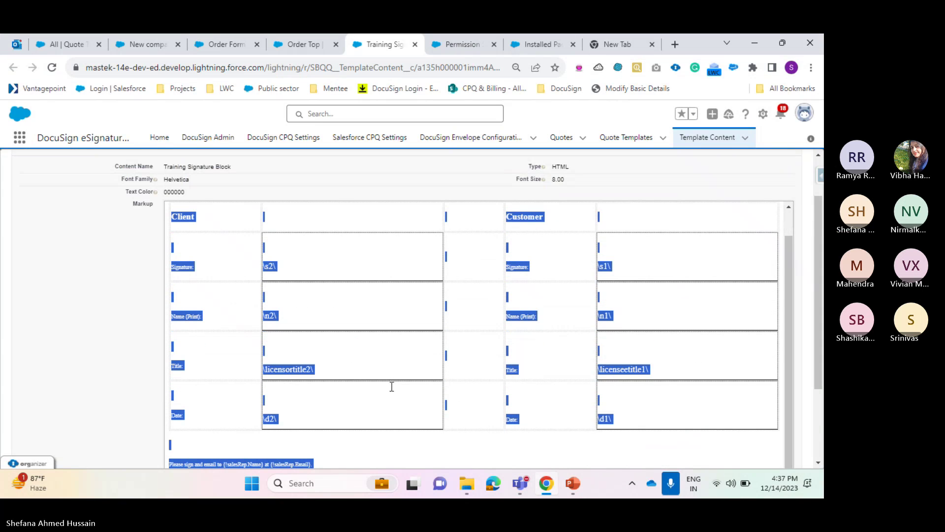
Clear the selection in the signature block's markup, and reselect all of its text to examine the hidden client and customer tags.
left_click(296, 265)
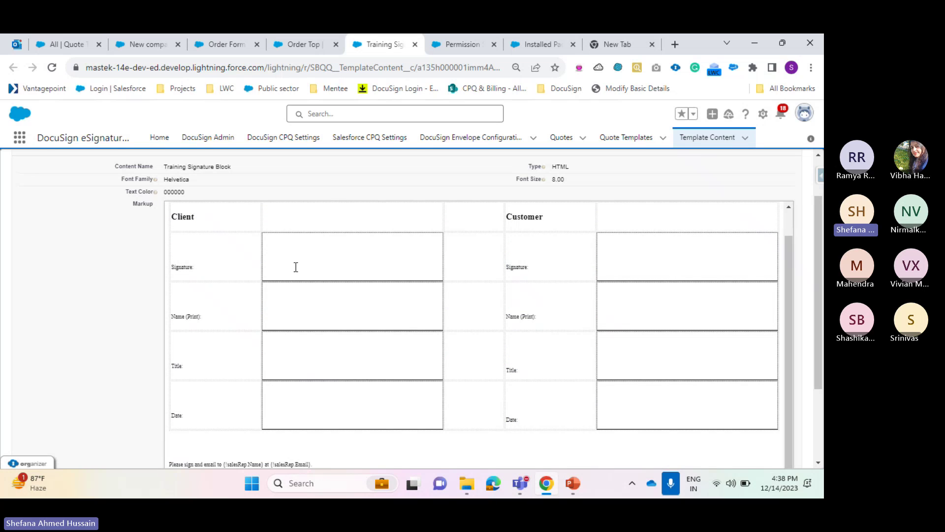
left_click_drag(275, 262, 262, 271)
left_click(300, 269)
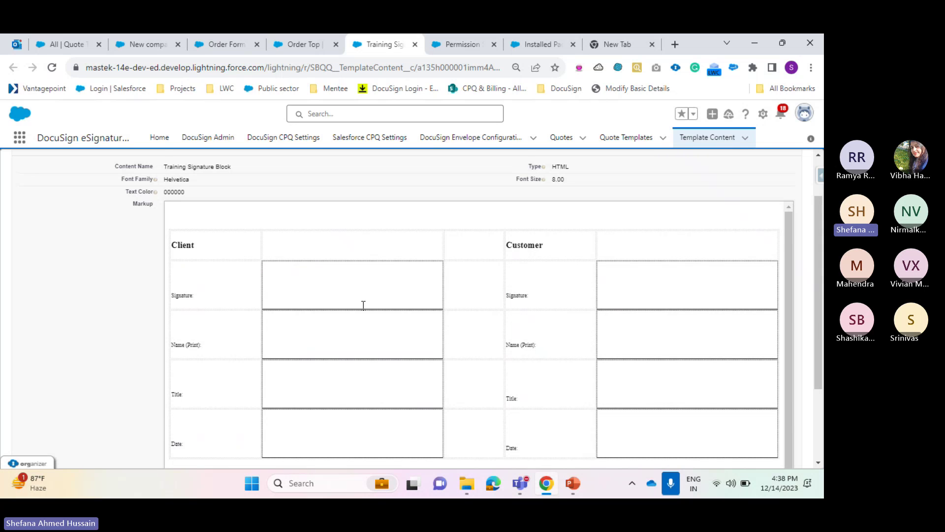
scroll(703, 287, "down", 2)
key("ctrl+a")
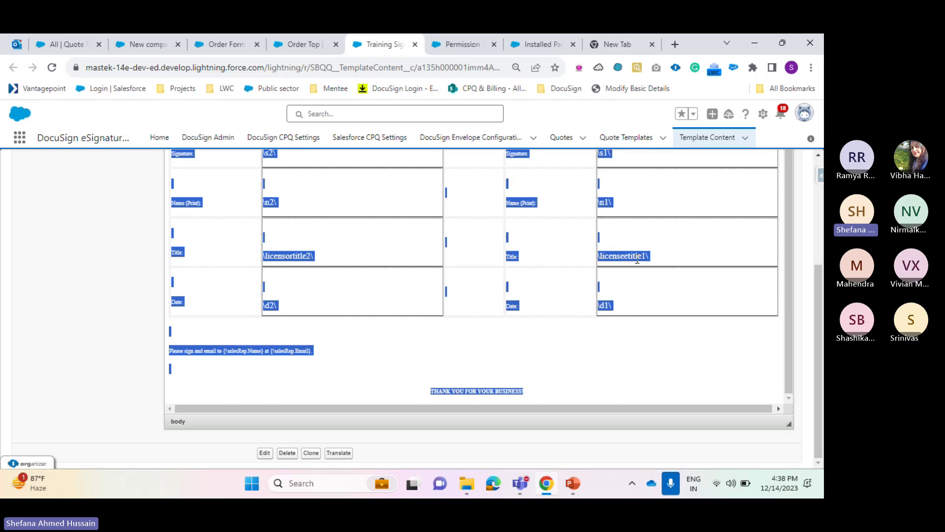
scroll(637, 255, "up", 1)
scroll(477, 255, "up", 5)
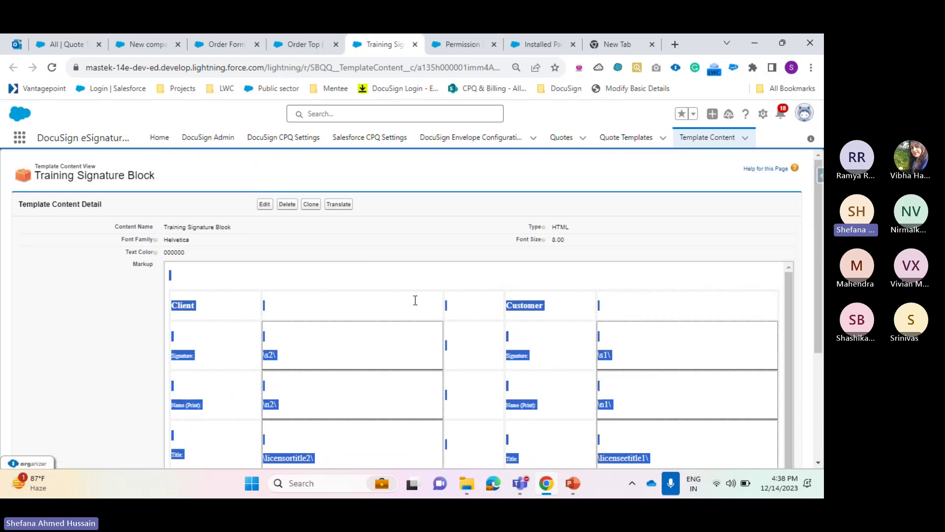
From the Quote Templates browser tab, open the Custom Tags list in DocuSign Admin.
left_click(66, 45)
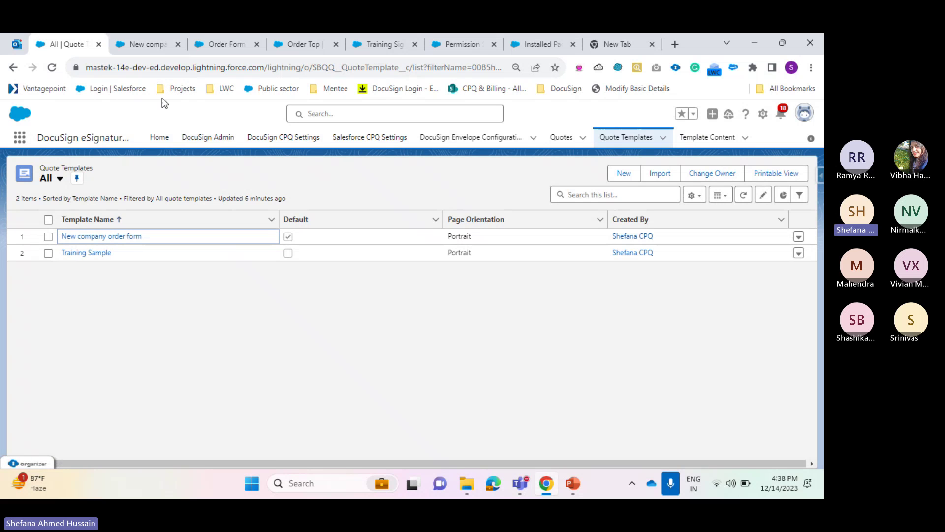
left_click(195, 137)
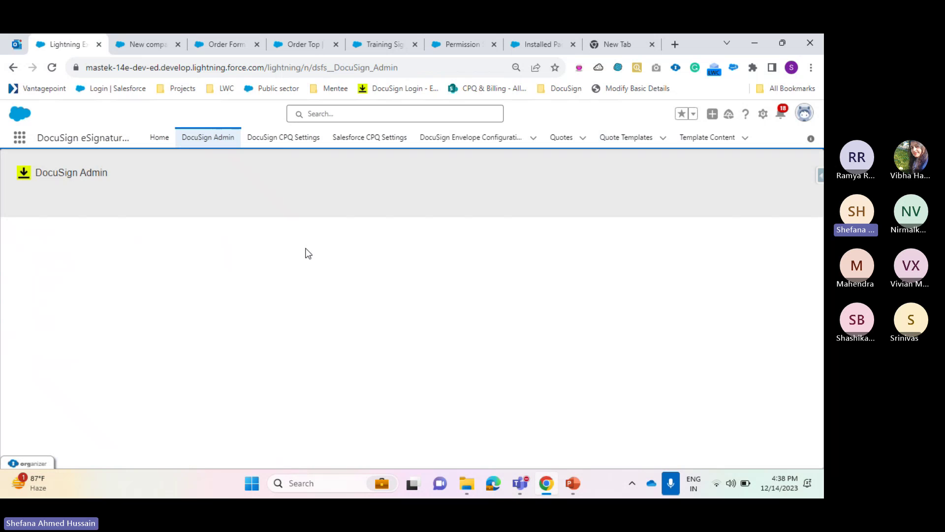
left_click(222, 199)
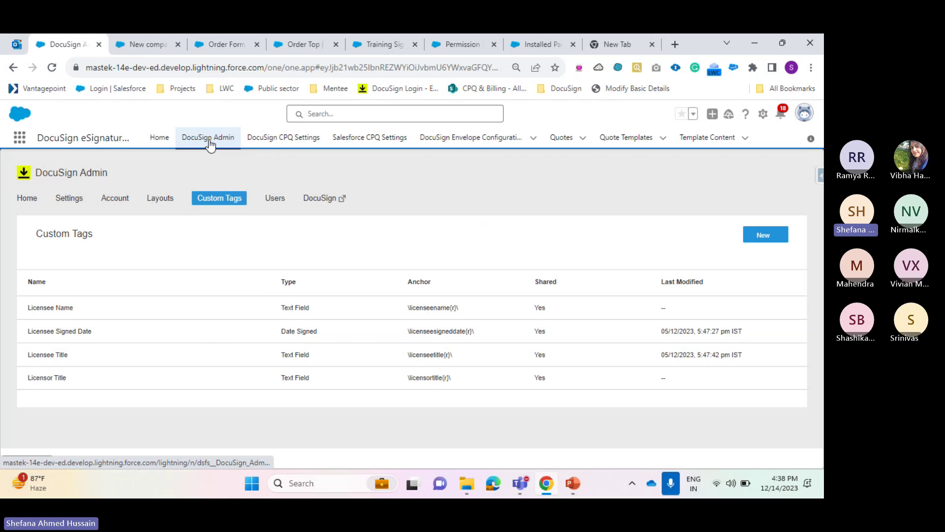
left_click(210, 142)
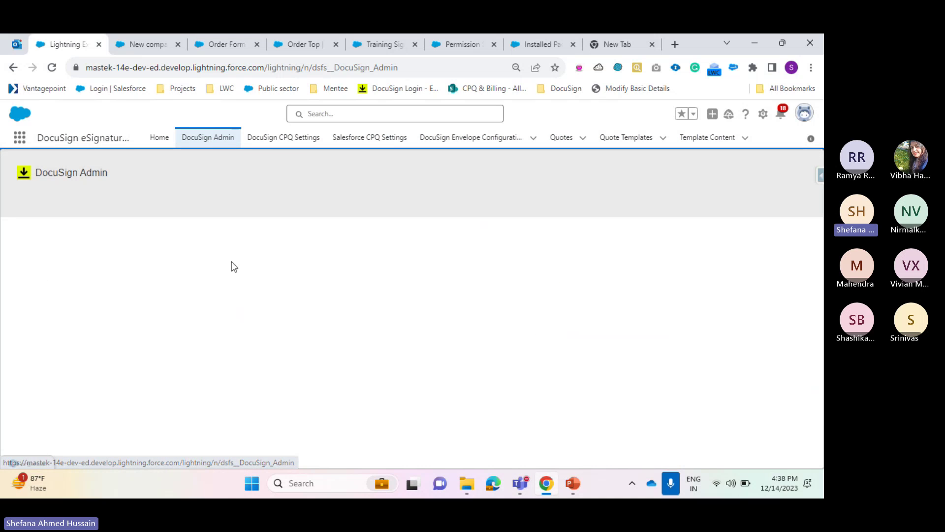
left_click(224, 197)
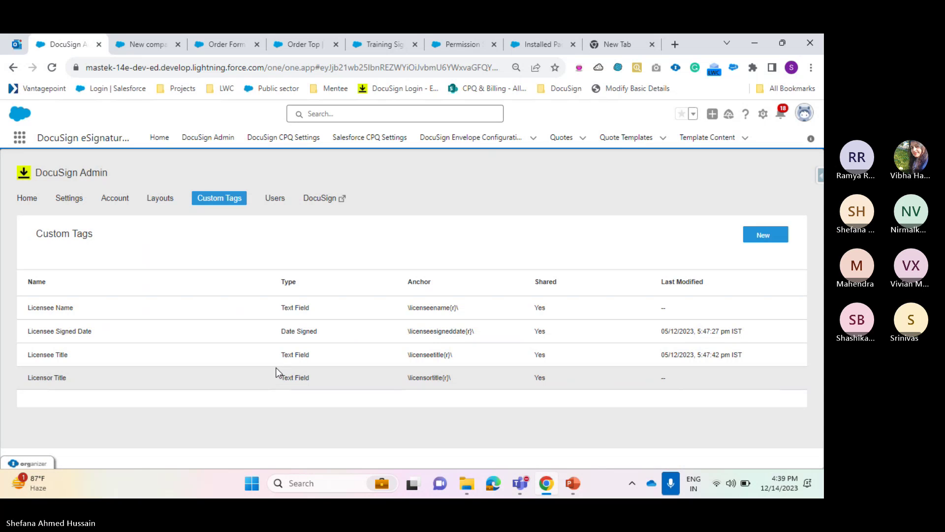
Open the Licensee Title custom tag and examine its Salesforce field mapping, writeback setting and available field types, leaving the type unchanged.
left_click(64, 358)
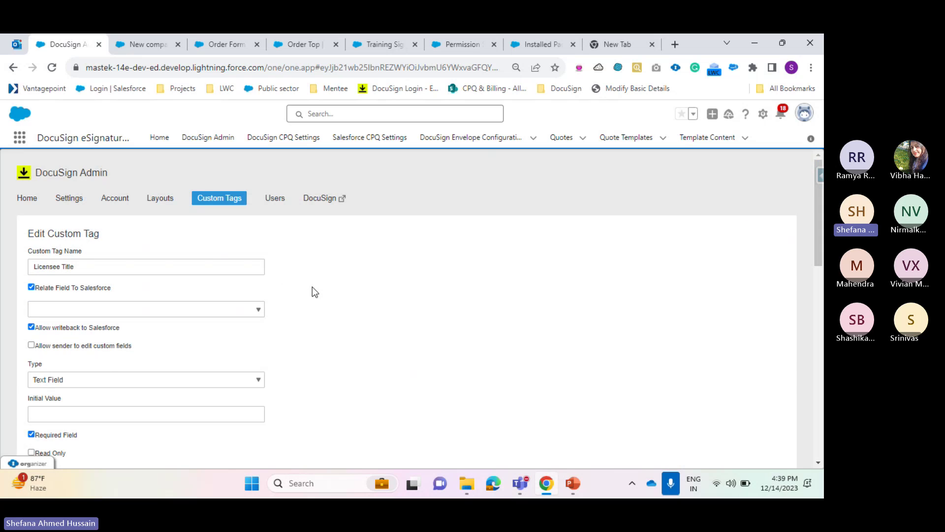
scroll(315, 287, "down", 1)
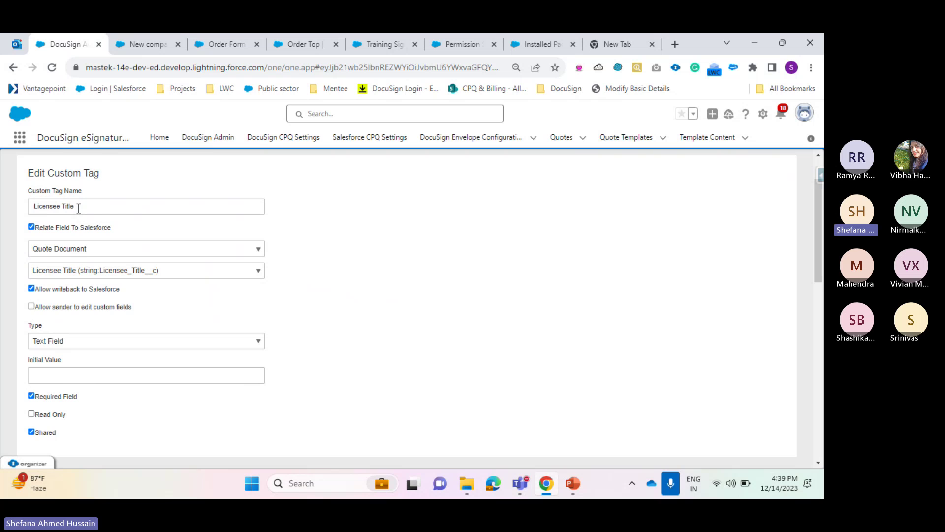
scroll(79, 208, "down", 1)
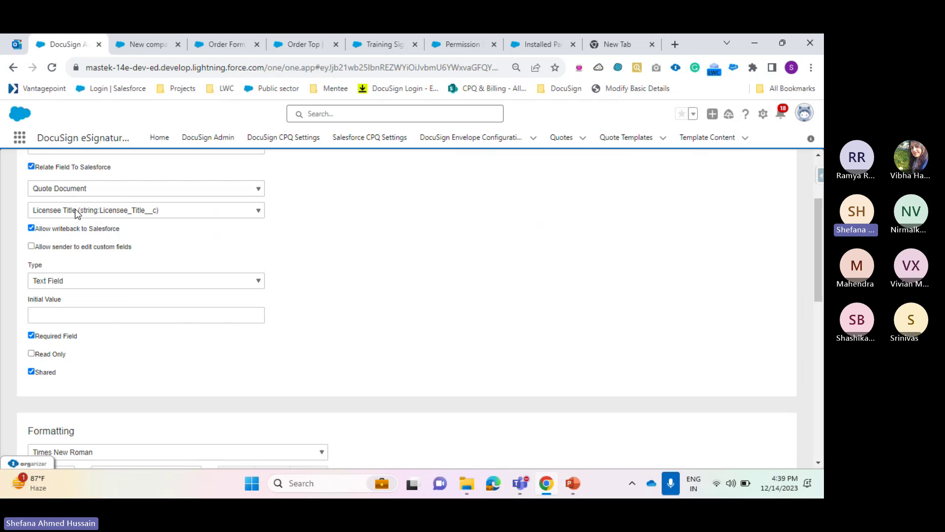
scroll(125, 217, "down", 1)
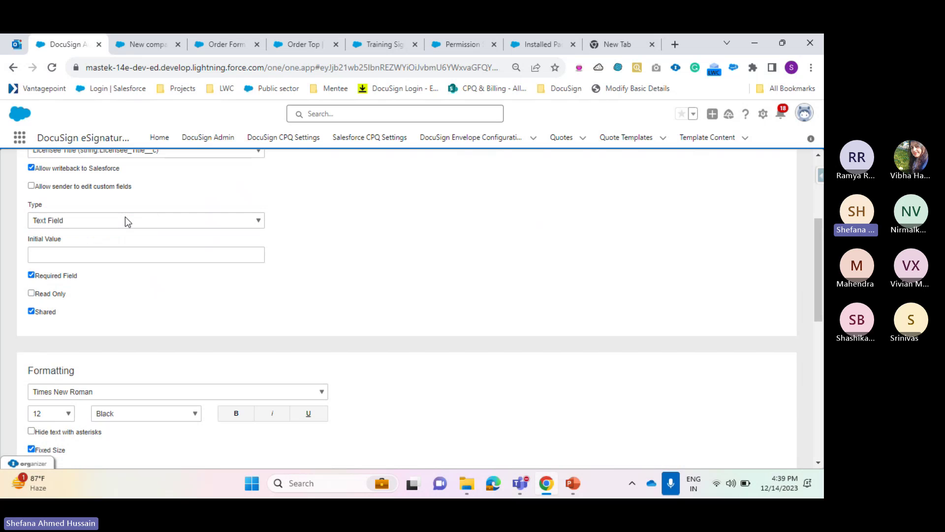
left_click(68, 221)
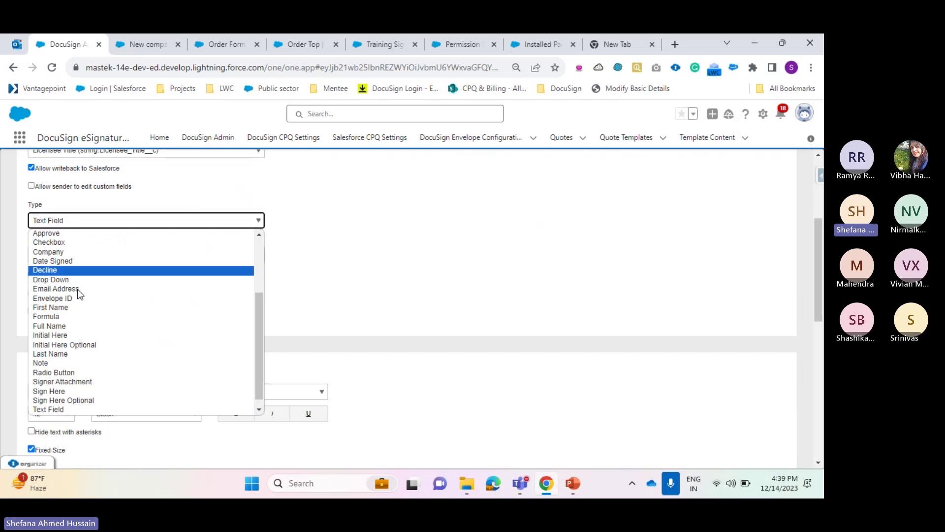
scroll(91, 328, "up", 2)
scroll(90, 329, "down", 3)
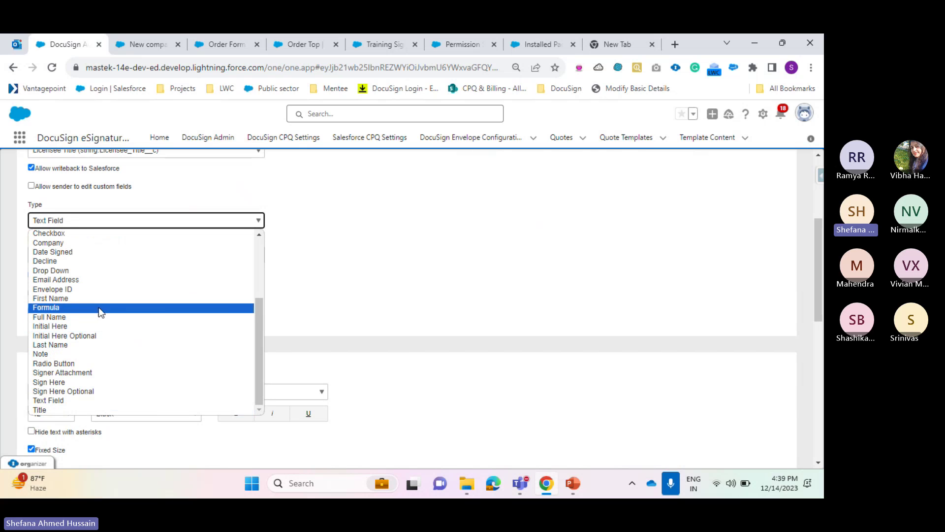
left_click(299, 268)
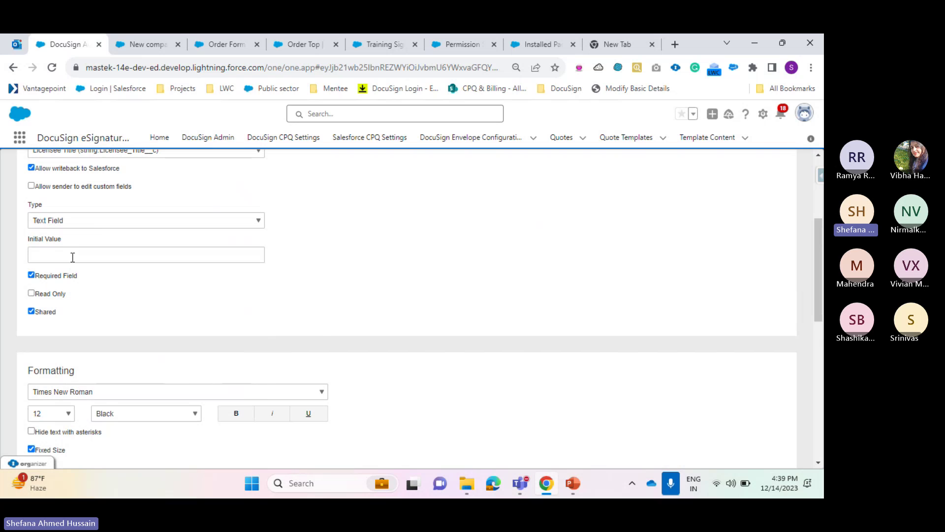
Review the Licensee Title tag's formatting, input limit, validation options and anchor text without changing them.
scroll(72, 257, "down", 1)
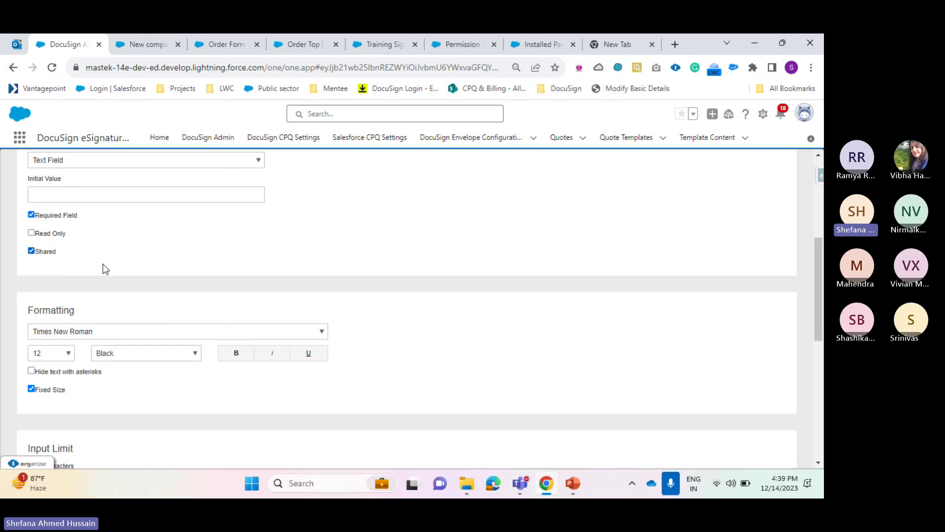
scroll(103, 258, "down", 1)
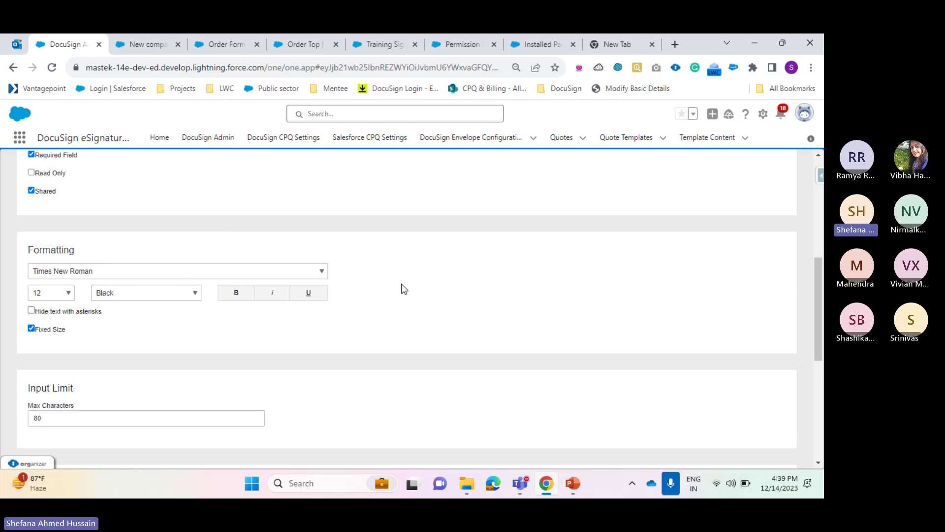
scroll(411, 278, "down", 2)
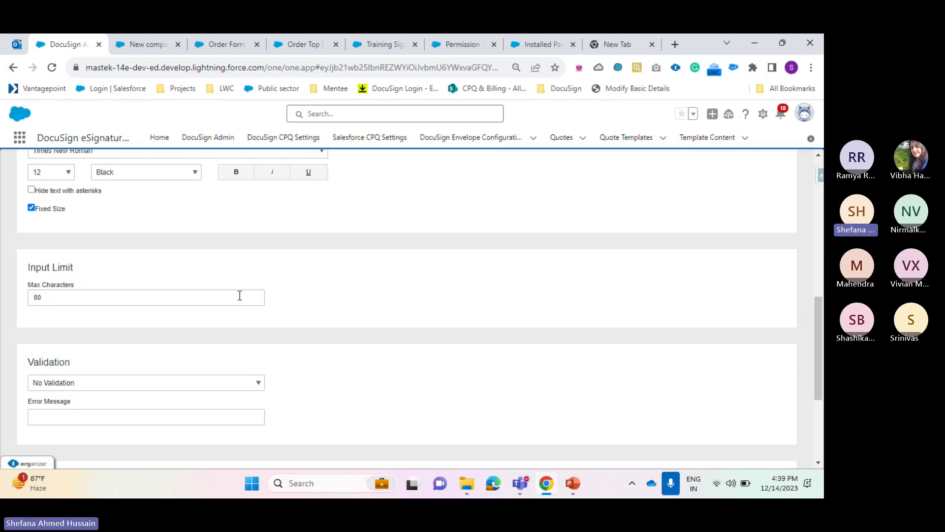
scroll(261, 320, "down", 2)
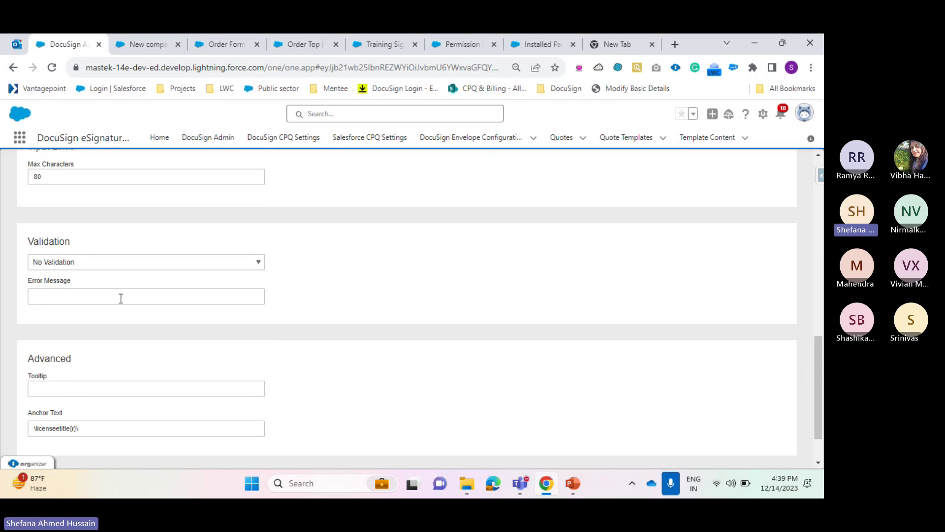
left_click(91, 262)
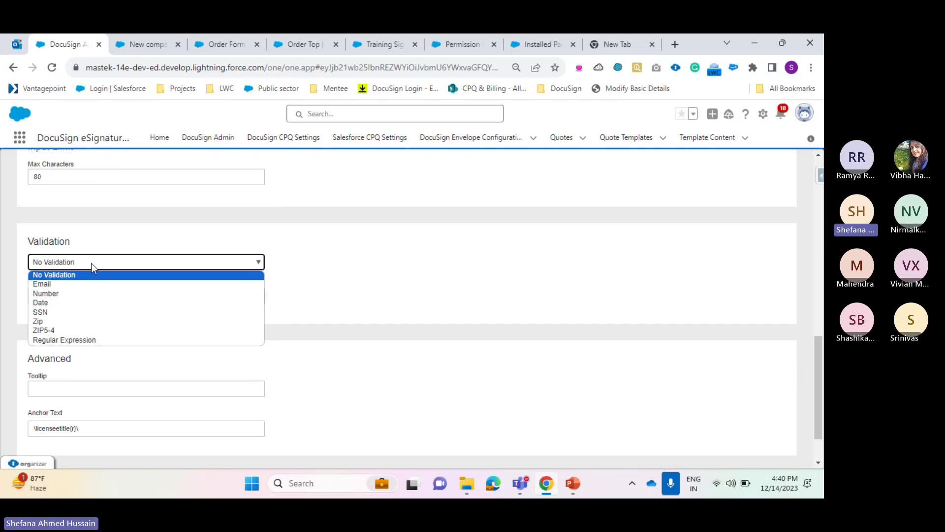
left_click(275, 274)
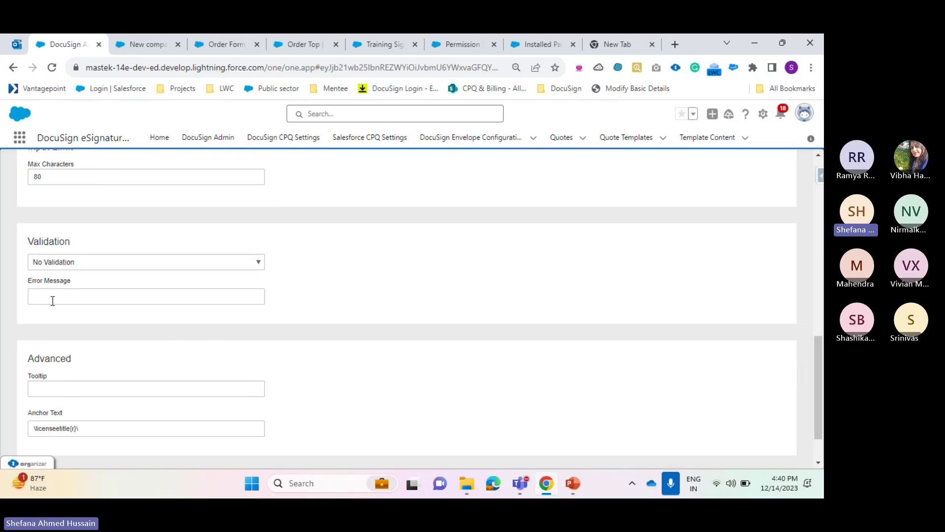
scroll(52, 300, "down", 2)
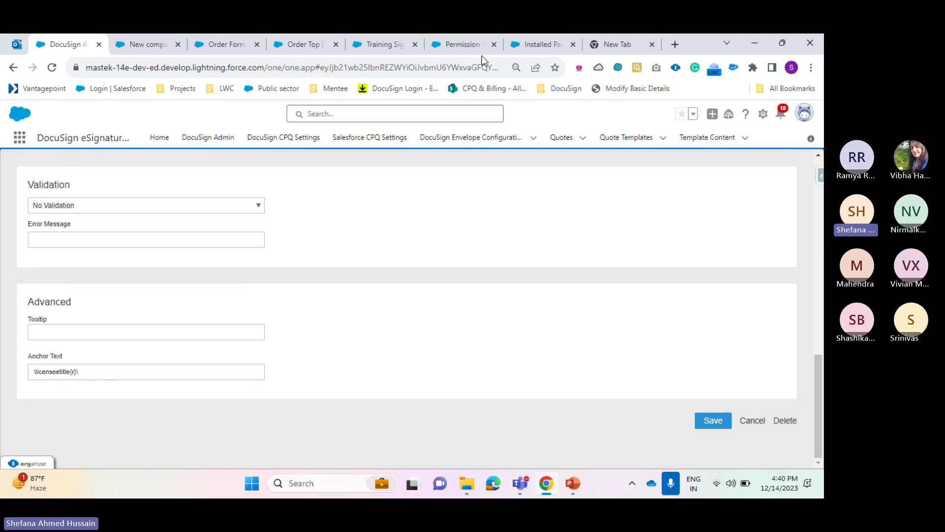
Return to the Training Signature Block and compare its licensor and licensee title tags with the custom tag's anchor text.
left_click(460, 46)
left_click(385, 45)
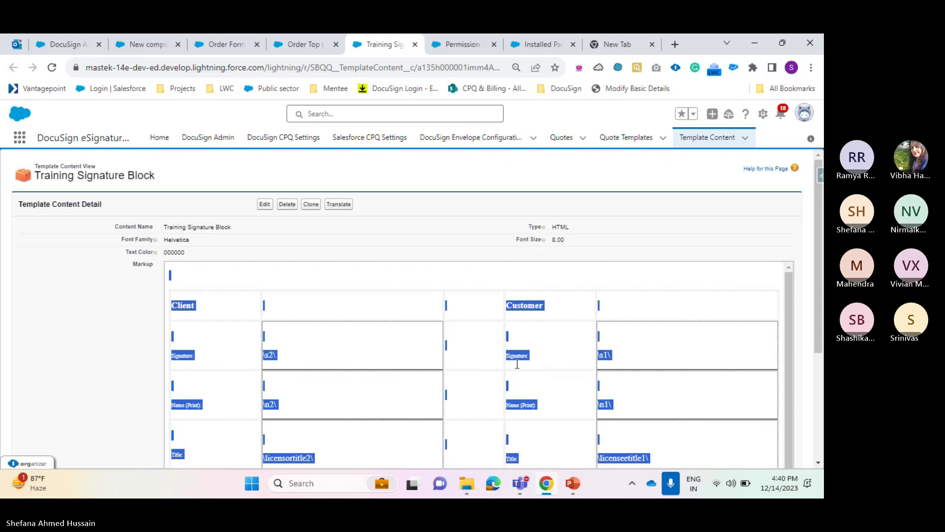
scroll(591, 413, "down", 1)
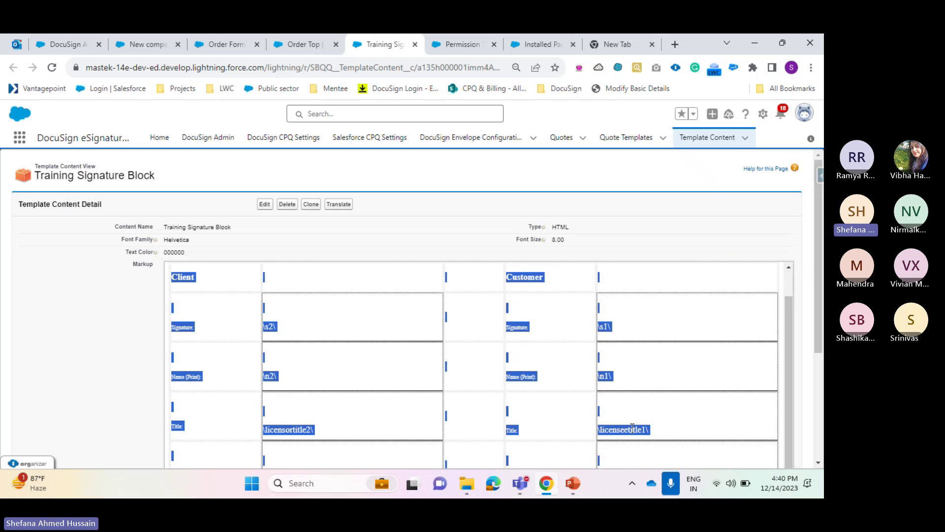
scroll(633, 429, "down", 2)
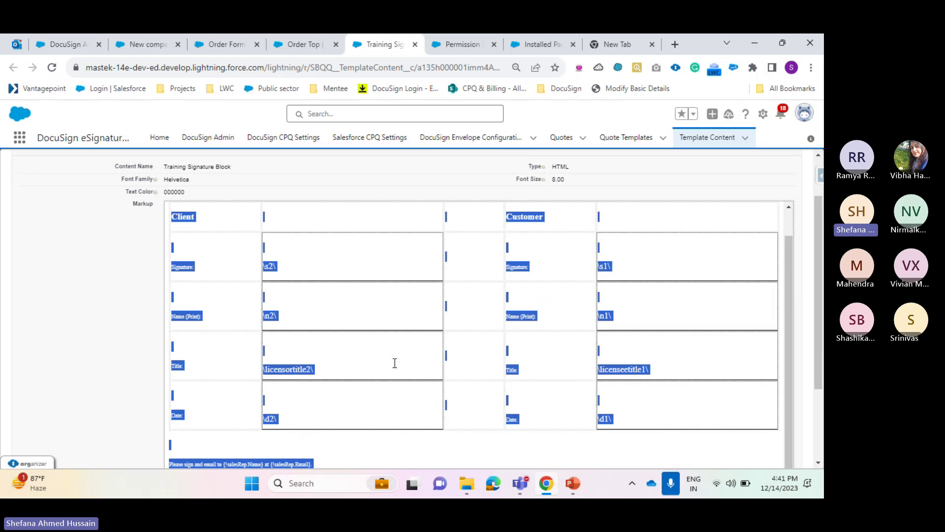
scroll(395, 362, "down", 3)
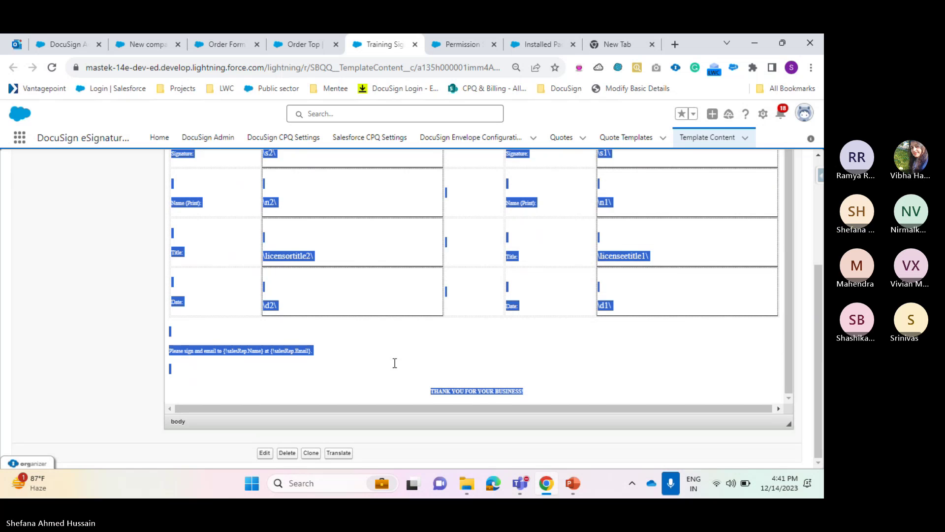
scroll(395, 363, "up", 1)
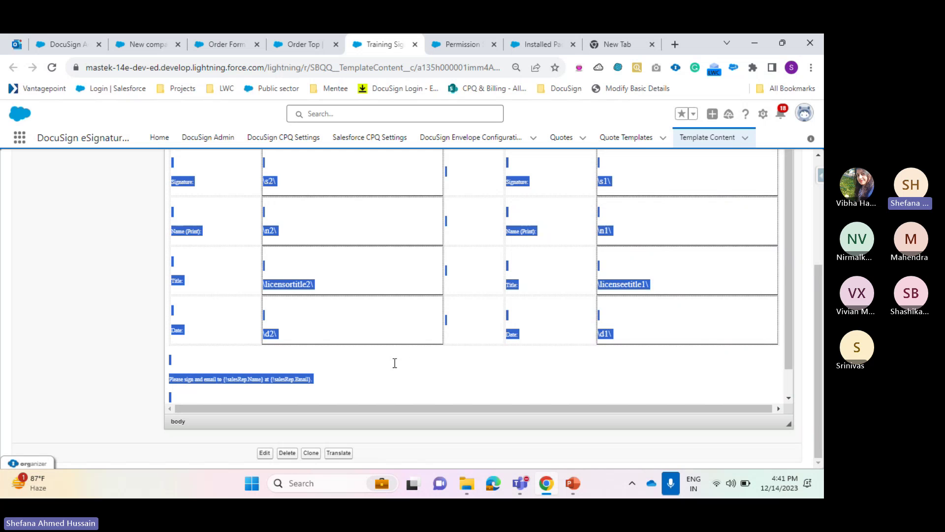
Open the Test DocuSign Envelope Configuration and enable reminders in its reminder email settings.
left_click(442, 141)
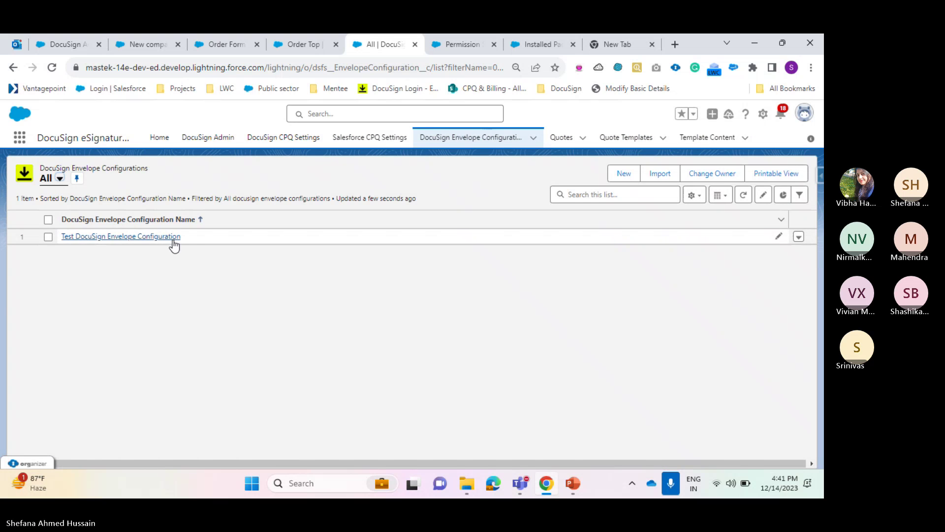
left_click(174, 241)
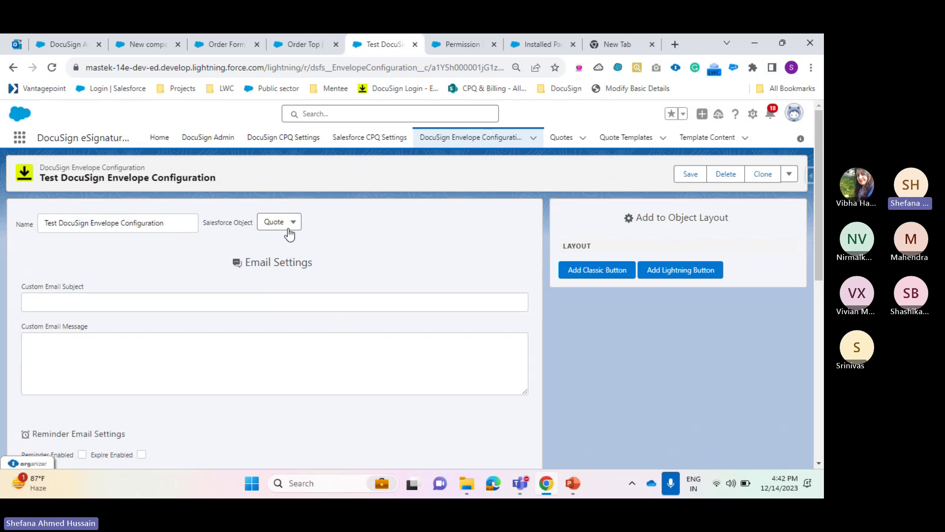
scroll(289, 235, "down", 2)
scroll(249, 271, "up", 2)
scroll(270, 230, "down", 1)
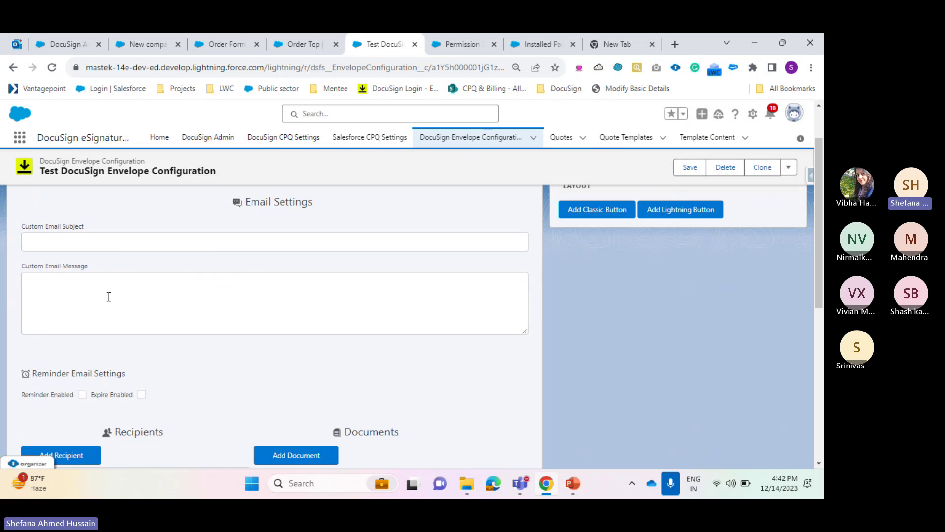
scroll(108, 296, "down", 3)
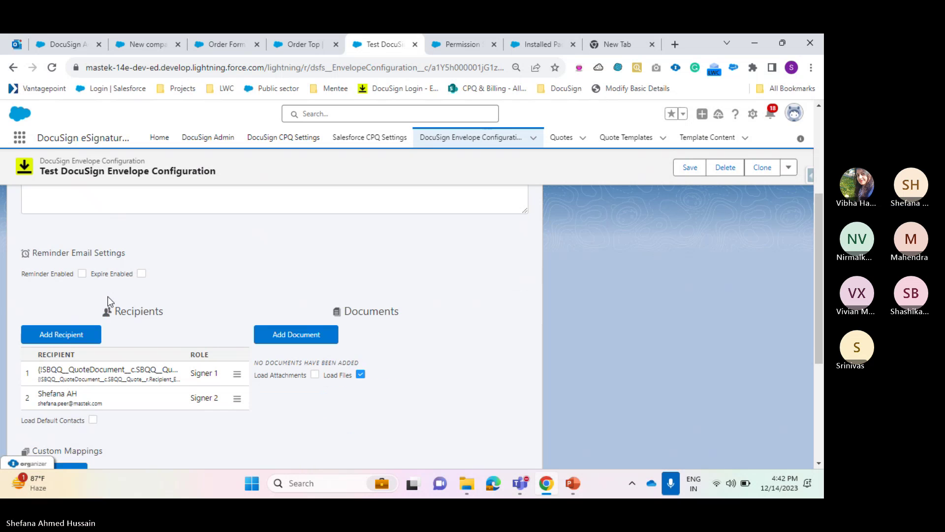
left_click(82, 274)
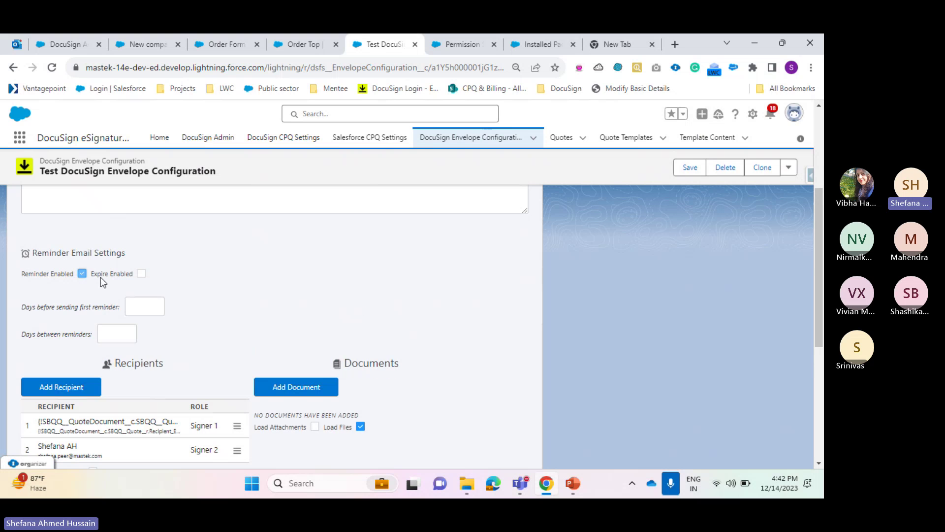
Enable envelope expiration to view its day settings, and turn off both expiration and reminders in the reminder email settings.
left_click(141, 274)
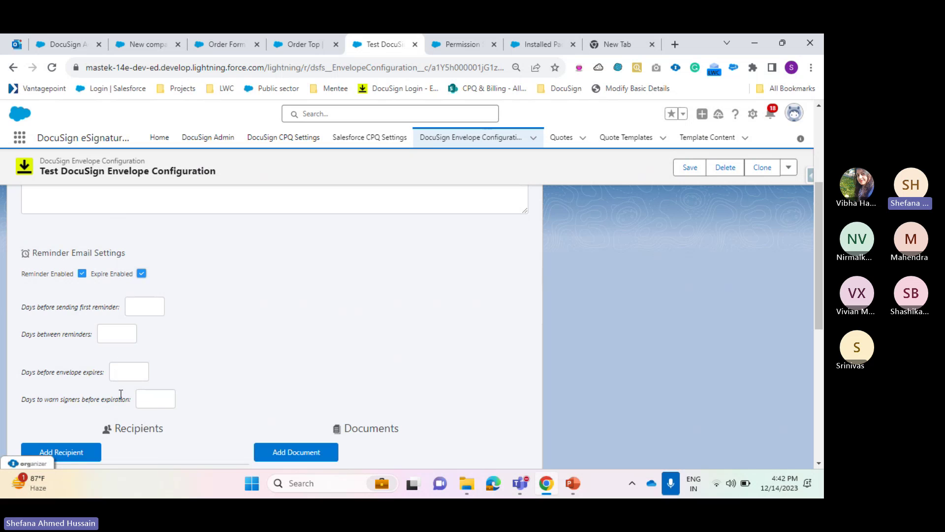
left_click(142, 273)
left_click(84, 276)
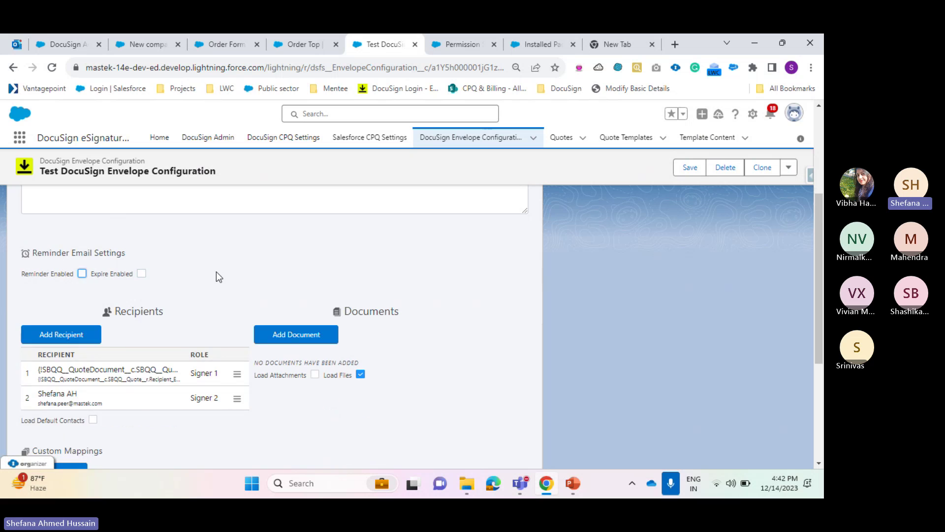
Open the Signer 1 recipient for editing and read its first name merge field through to the end.
scroll(220, 274, "down", 1)
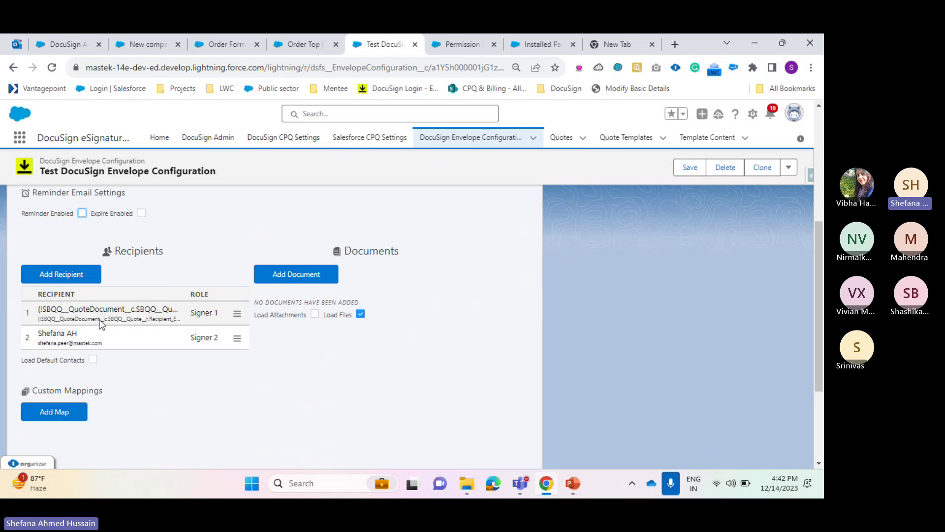
left_click(237, 315)
left_click(224, 334)
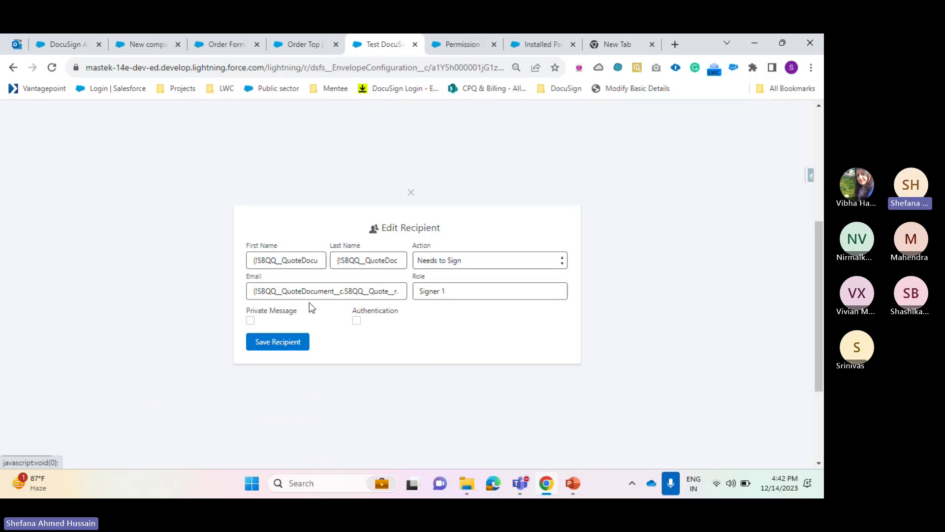
left_click(276, 261)
key("Right")
key("Right")
key("Right")
key("Right")
key("Right")
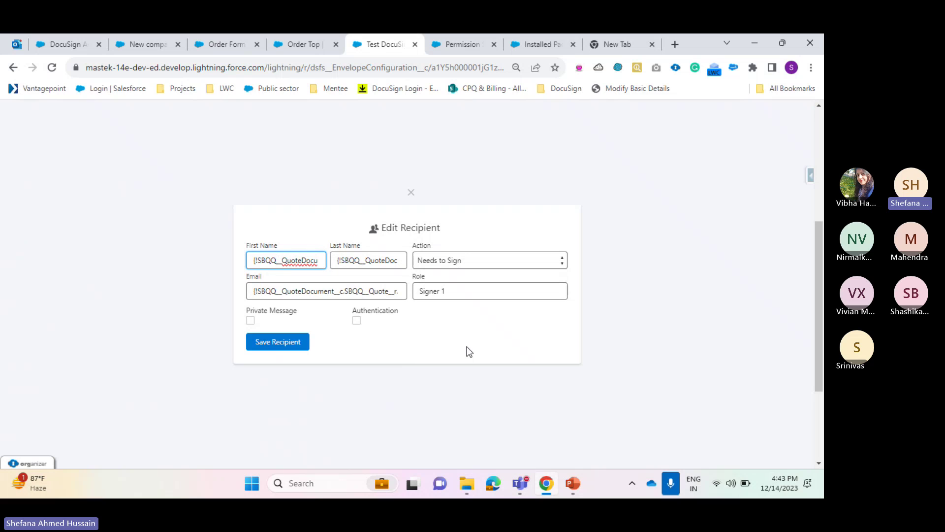
key("Left")
key("Left")
key("Left")
key("Left")
key("Left")
key("Left")
key("Left")
key("Left")
key("Left")
key("Right")
key("Right")
key("Right")
key("Right")
key("Right")
key("Right")
key("Right")
key("Right")
key("Right")
key("Right")
key("Right")
key("Right")
key("Right")
key("Right")
key("Right")
key("Right")
key("Right")
key("Right")
key("Right")
key("Right")
key("Right")
key("Right")
key("Right")
key("Right")
key("Right")
key("Right")
key("Right")
key("Right")
key("Right")
key("Right")
key("Right")
key("Right")
key("Right")
key("Right")
key("Right")
key("Right")
key("Right")
key("Right")
key("Right")
key("Right")
key("Right")
key("Right")
key("Right")
key("Right")
key("Right")
key("Right")
key("Right")
key("Right")
key("Right")
key("Right")
key("Right")
key("Right")
key("Right")
key("Right")
key("Right")
key("Right")
key("Right")
key("Right")
key("Right")
key("Right")
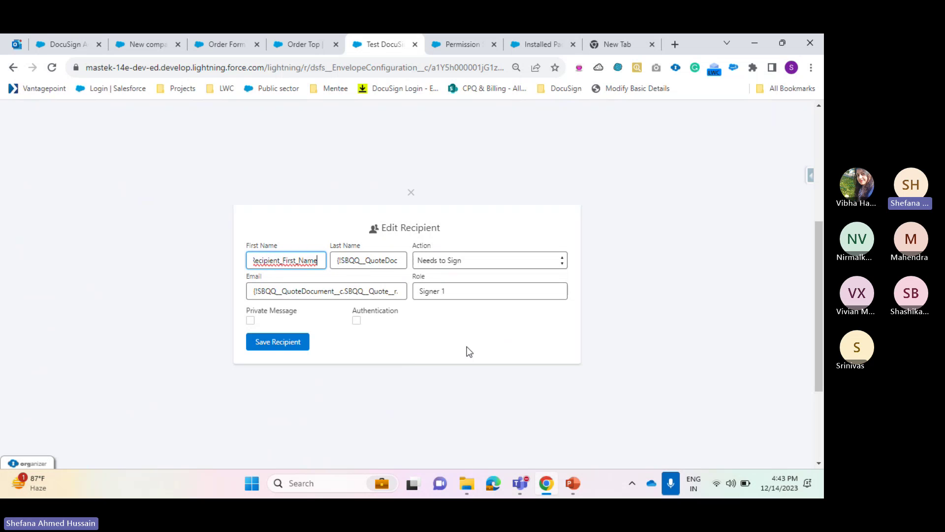
Check the Signer 1 recipient's last name field and read its email merge field through to the end.
left_click(389, 260)
left_click(366, 291)
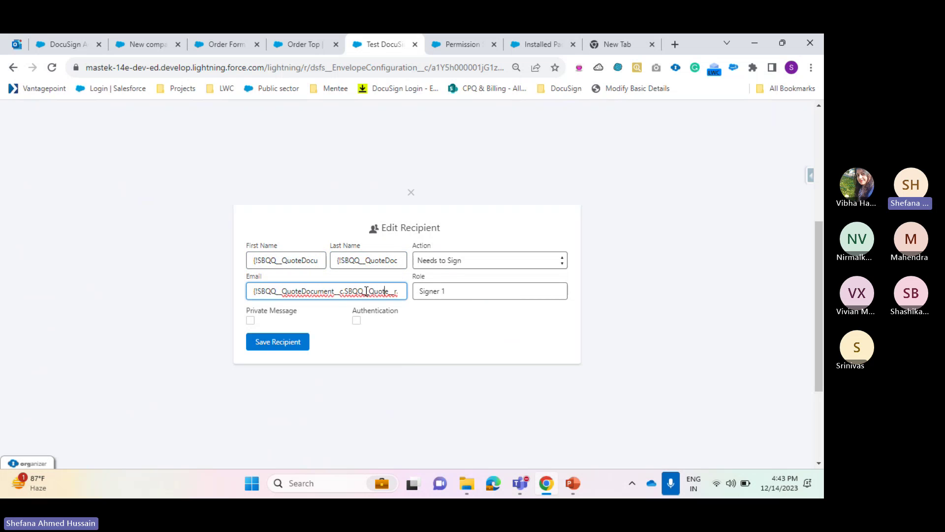
key("Right")
key("Right")
key("Right")
key("Right")
key("Right")
key("Right")
key("Right")
key("Right")
key("Right")
key("Right")
key("Right")
key("Right")
key("Right")
key("Right")
key("Right")
key("Right")
key("Right")
key("Right")
key("Right")
key("Right")
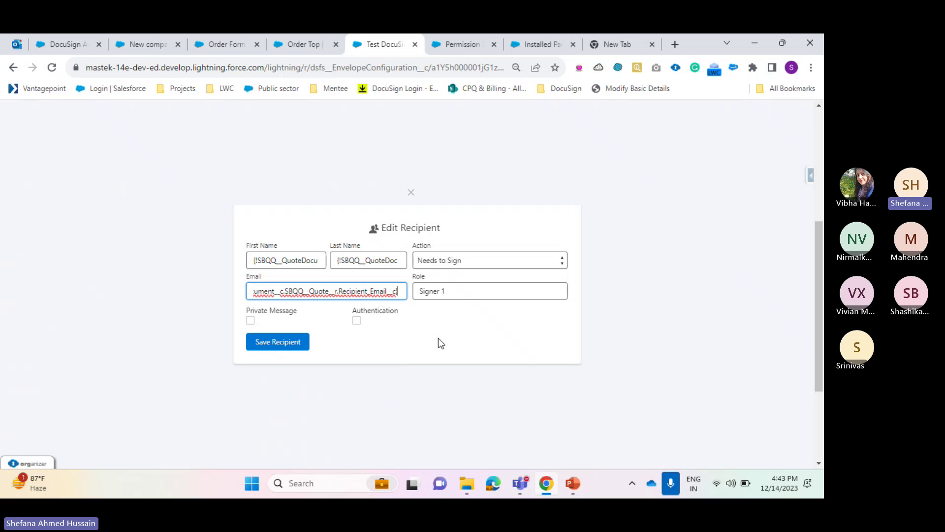
Review the recipient action options and the role for Signer 1, and close the recipient without saving.
left_click(462, 260)
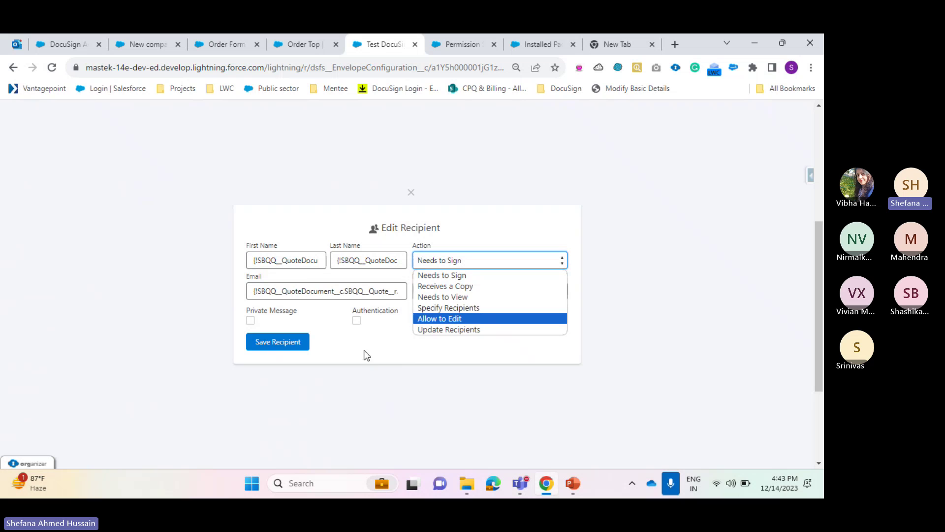
left_click(447, 338)
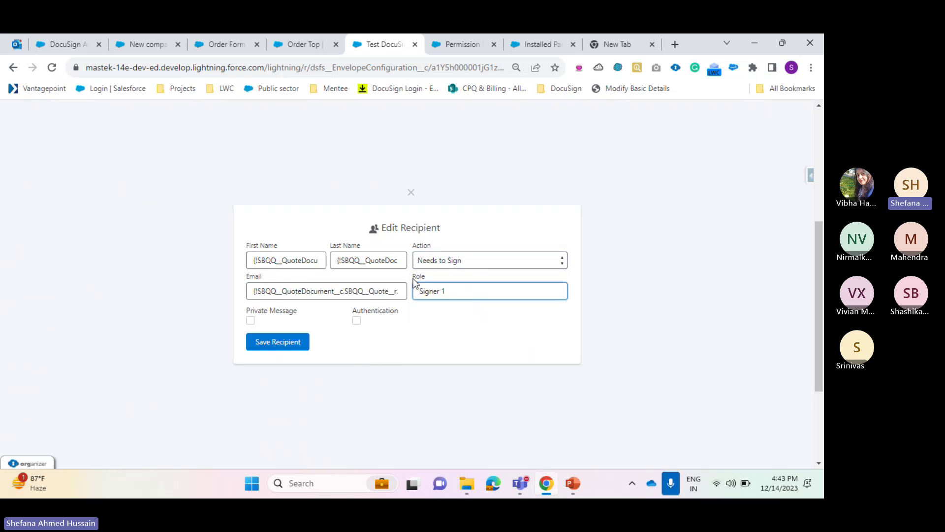
left_click(411, 193)
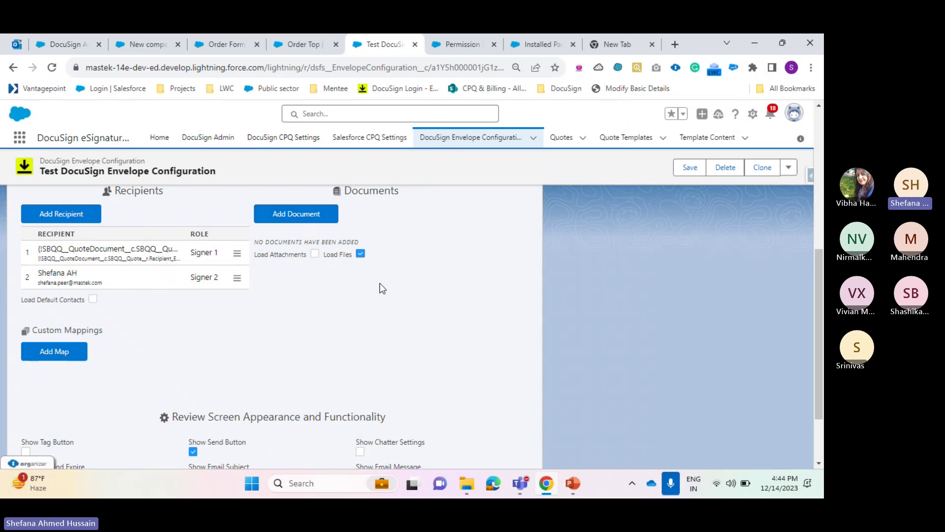
Review the envelope configuration's review screen settings and the available One Click Option values, leaving Send selected.
scroll(380, 288, "down", 2)
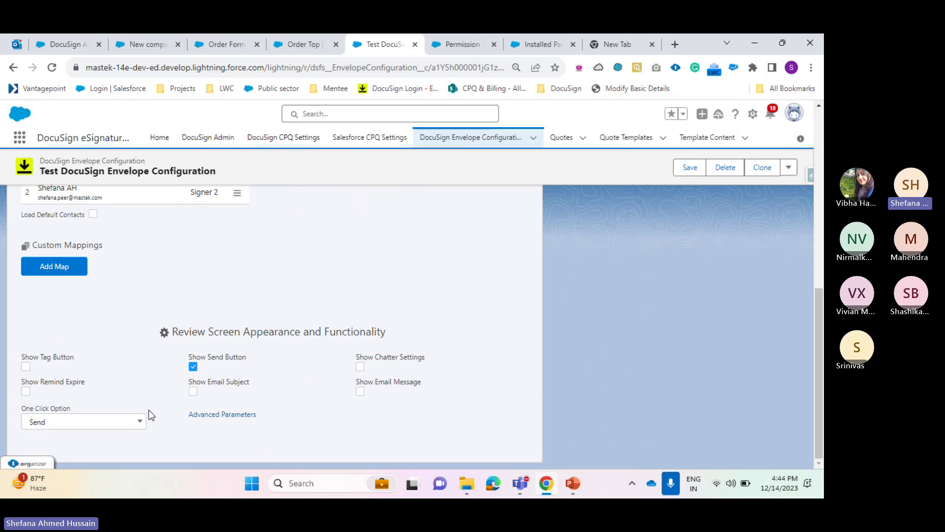
left_click(101, 427)
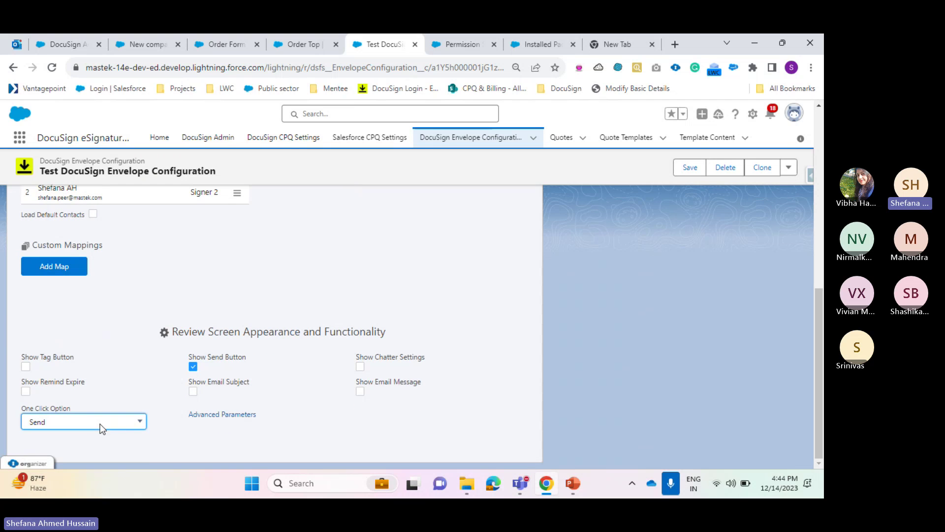
left_click(159, 410)
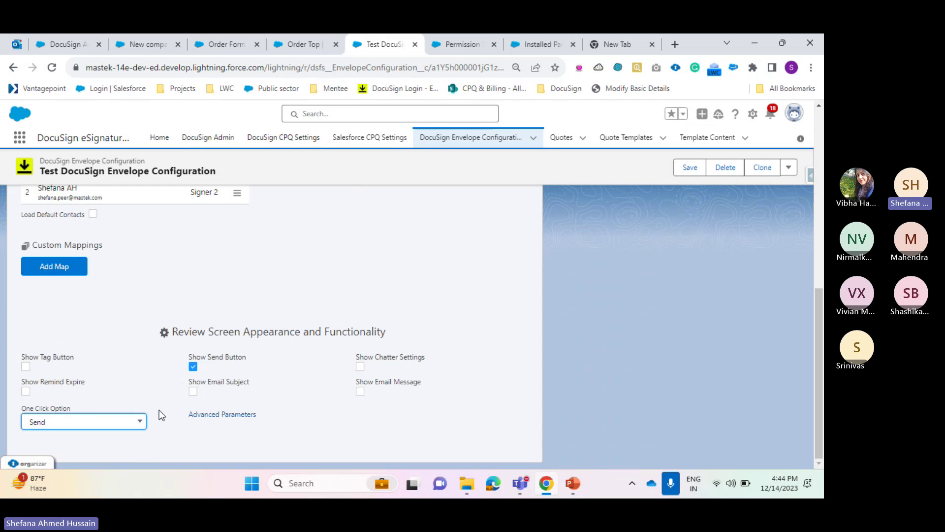
left_click(117, 422)
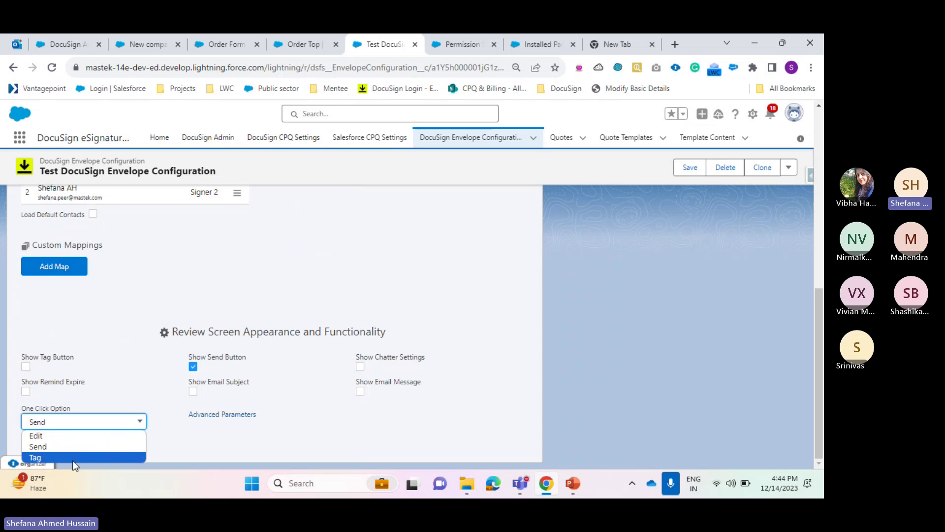
left_click(236, 447)
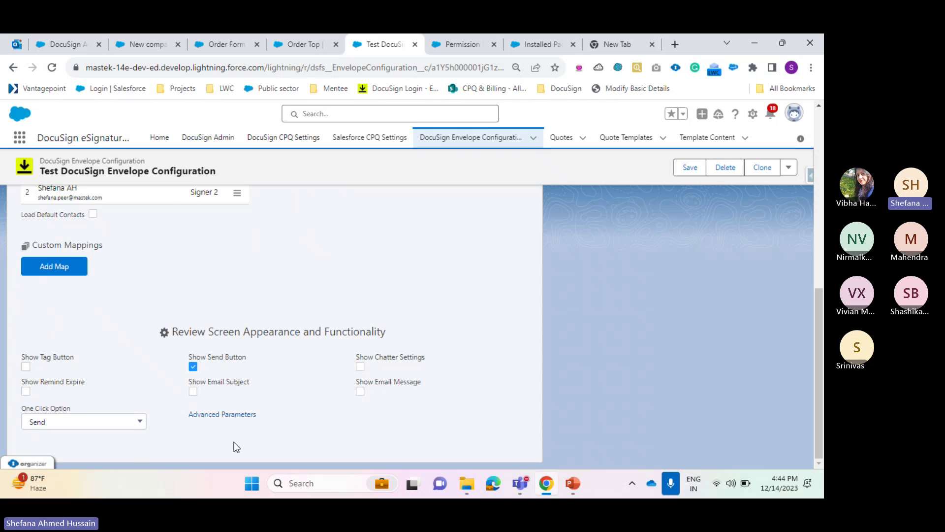
scroll(350, 333, "up", 10)
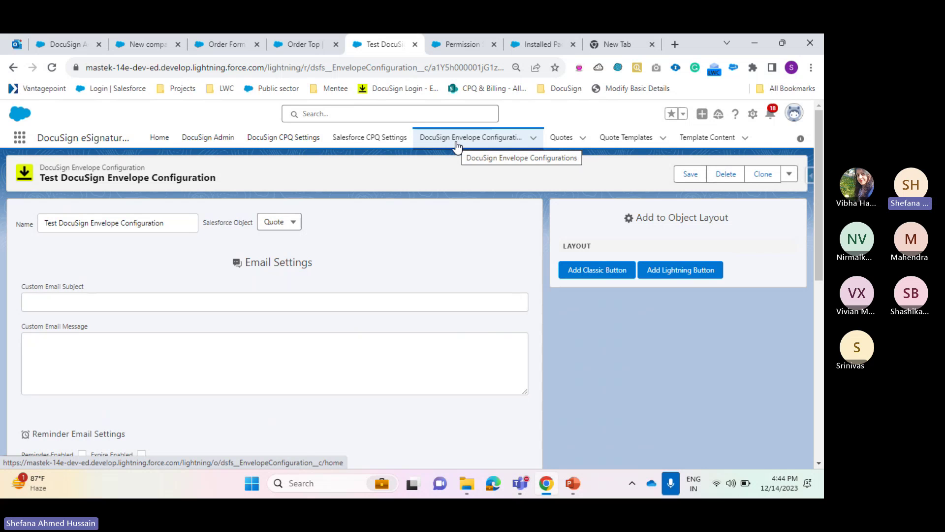
Open the configuration of the DocuSign eSignature for Salesforce CPQ package and view its quote template mappings.
left_click(526, 44)
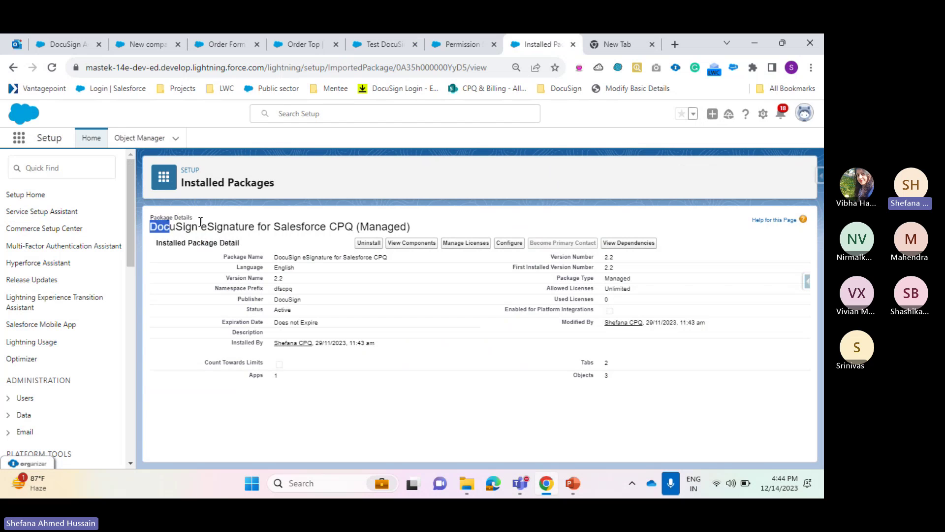
left_click_drag(151, 226, 411, 226)
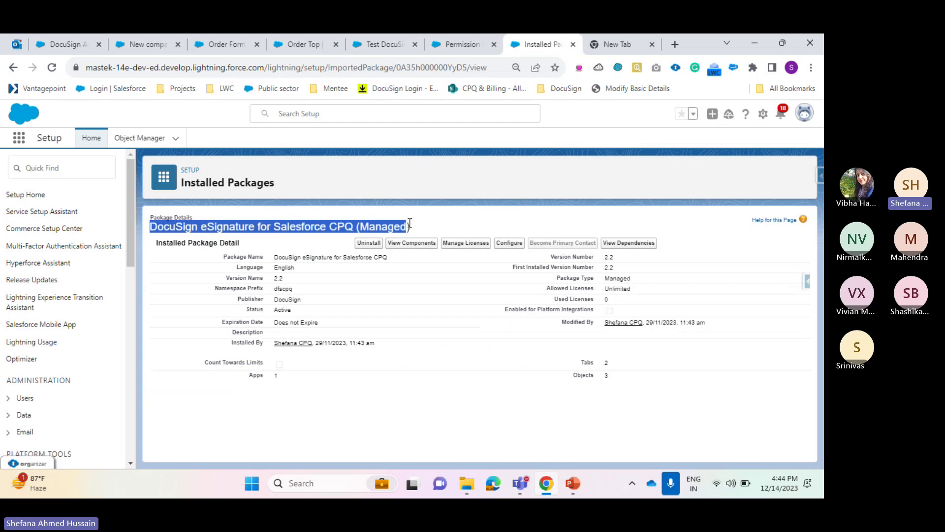
left_click(519, 241)
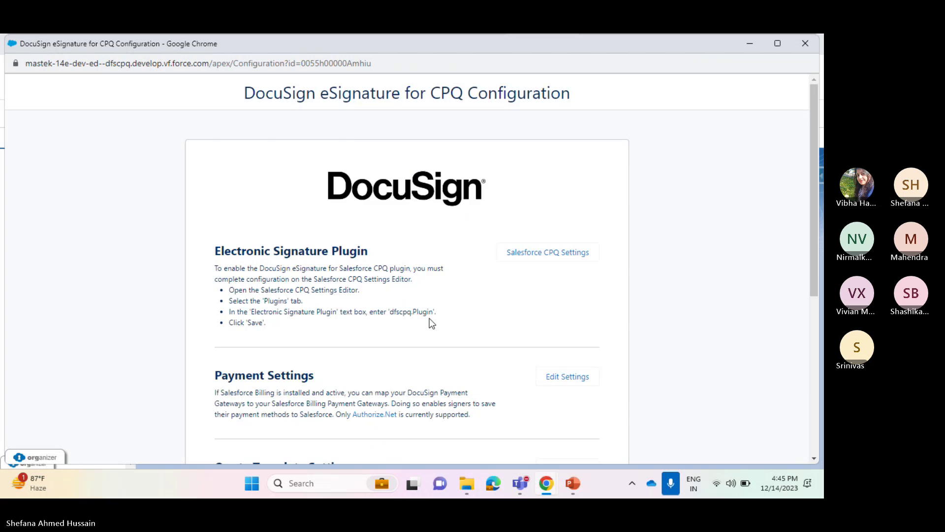
scroll(303, 365, "down", 4)
left_click(574, 289)
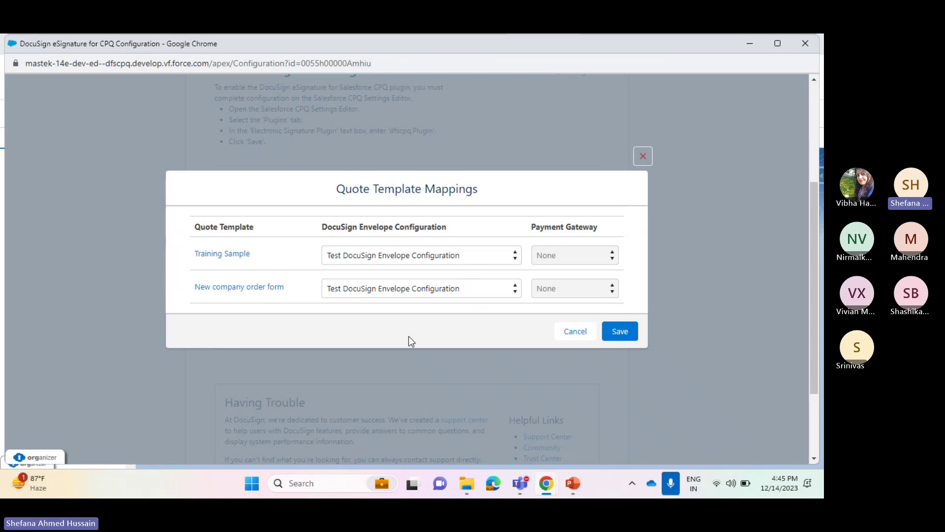
Return to the Test DocuSign Envelope Configuration and look over its email, reminder and recipient settings.
mouse_move(546, 482)
left_click(509, 394)
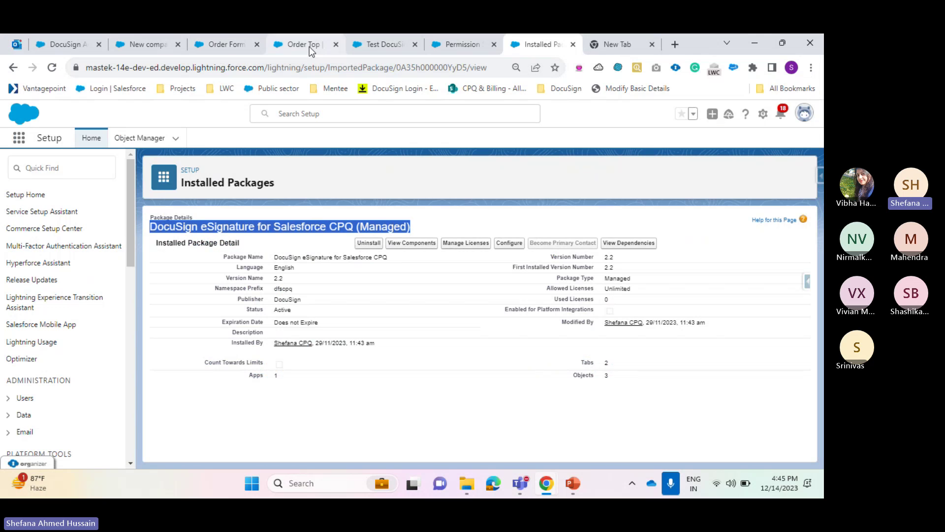
left_click(385, 47)
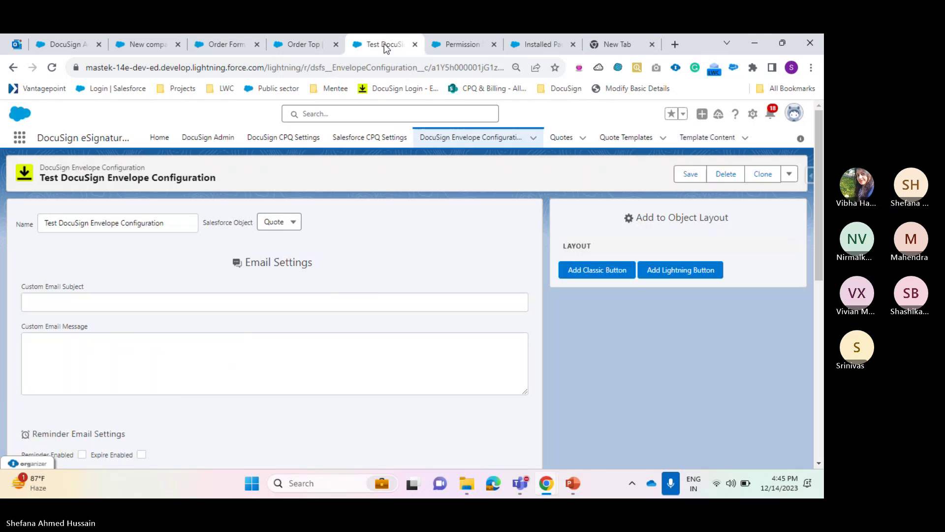
scroll(172, 309, "down", 1)
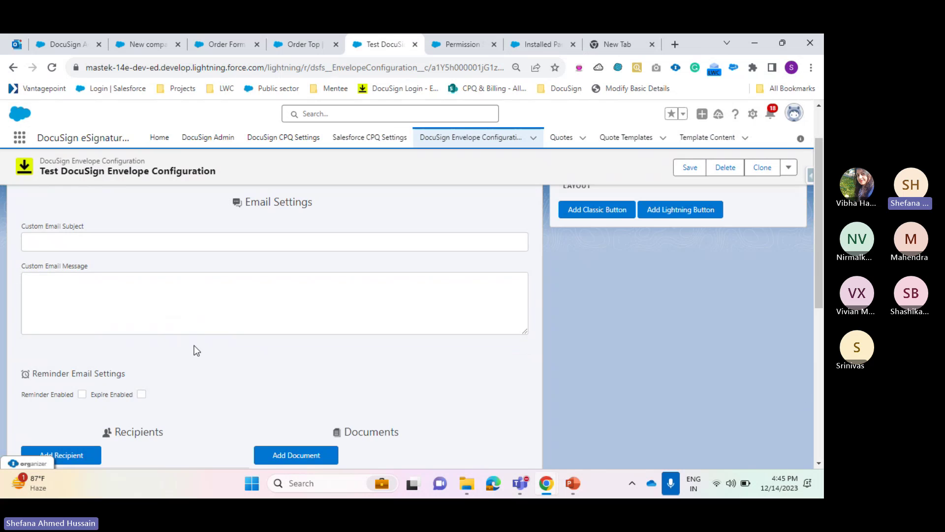
scroll(194, 345, "up", 1)
scroll(187, 305, "down", 1)
scroll(187, 304, "down", 3)
scroll(187, 305, "up", 4)
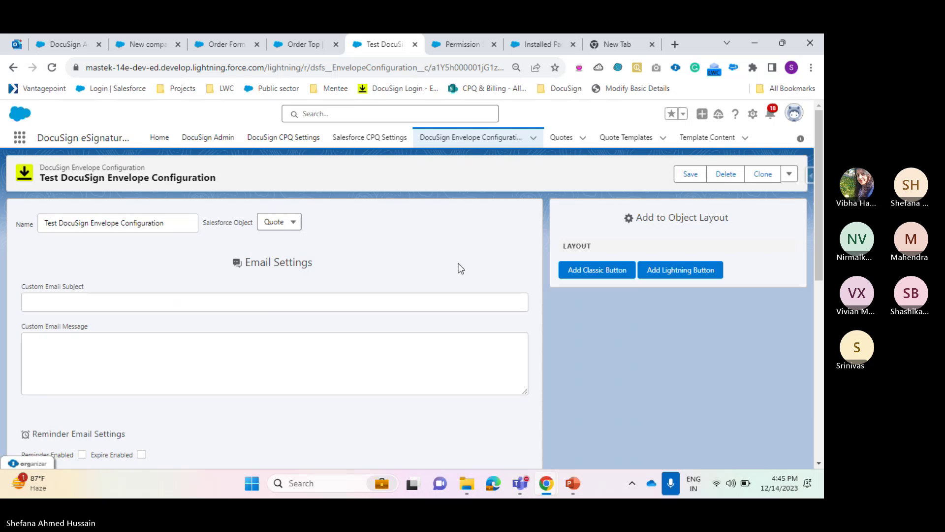
scroll(175, 297, "down", 6)
Return to the Quote Template Mappings, cancel them without changes and close the CPQ configuration window.
key("alt+Tab")
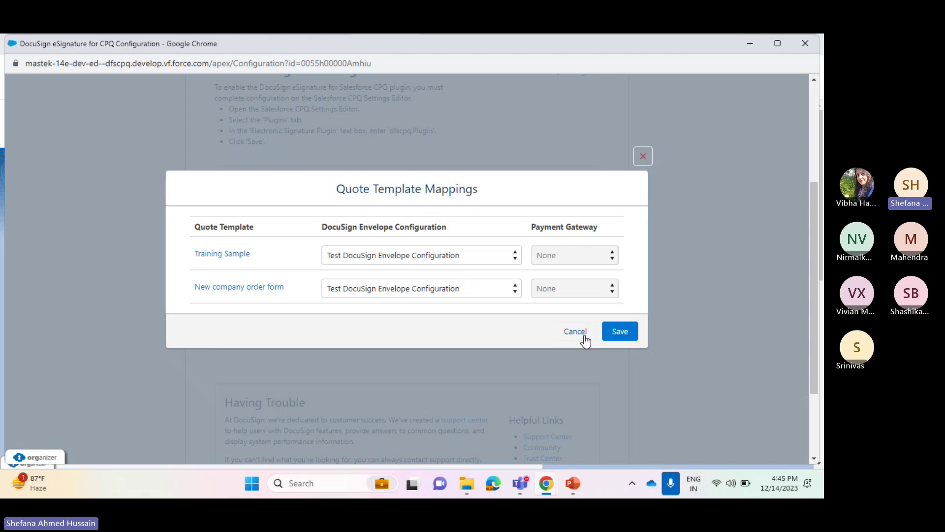
left_click(585, 340)
left_click(812, 48)
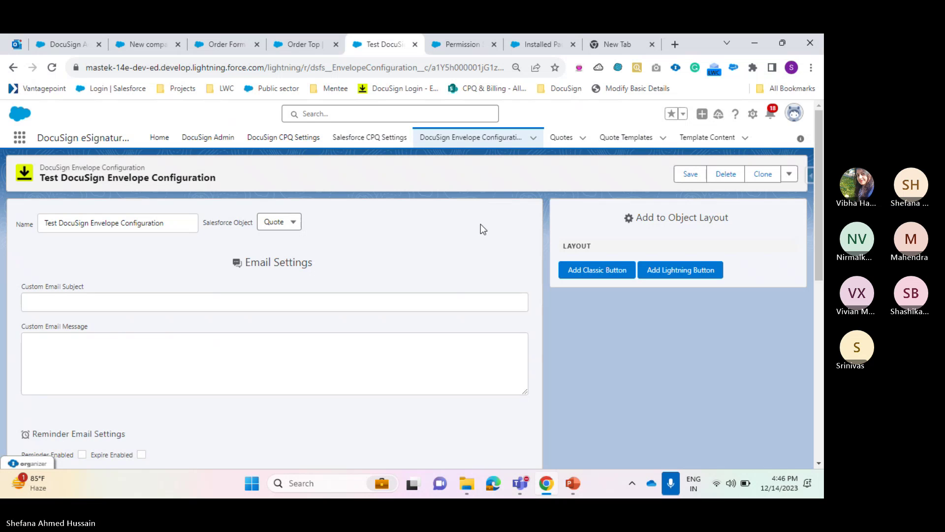
Go back to the open custom tag in DocuSign Admin and leave it for the Custom Tags list without saving.
left_click(79, 45)
scroll(476, 291, "up", 5)
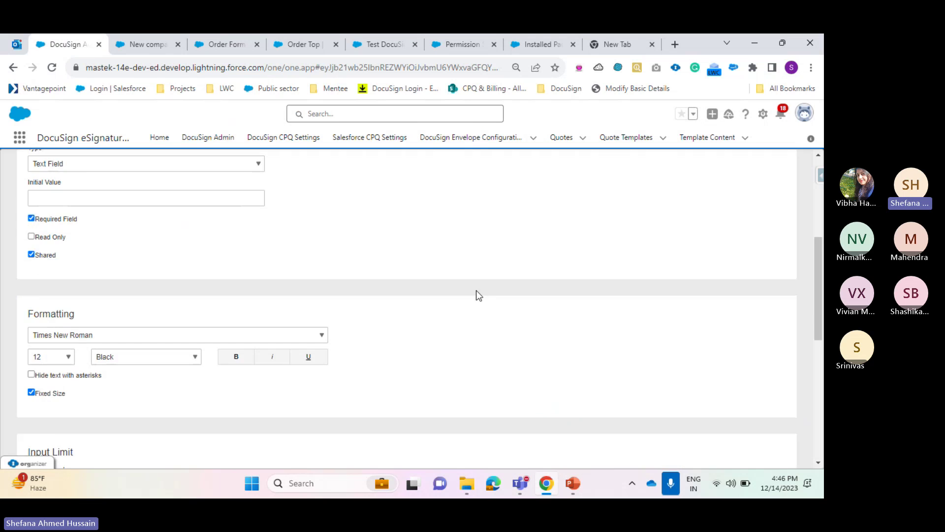
scroll(476, 296, "down", 5)
left_click(751, 419)
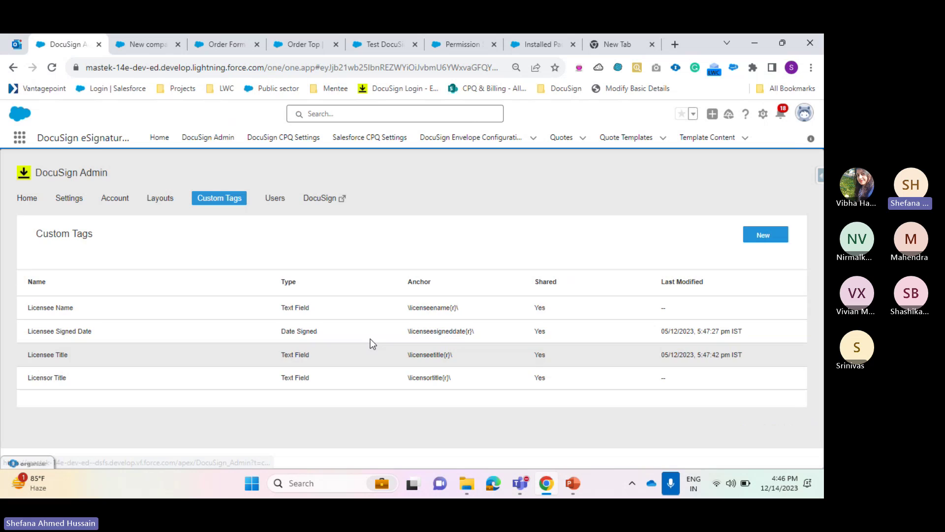
Open the DocuSign account's Connect integration settings from DocuSign Admin and view the configuration types that can be added.
left_click(344, 205)
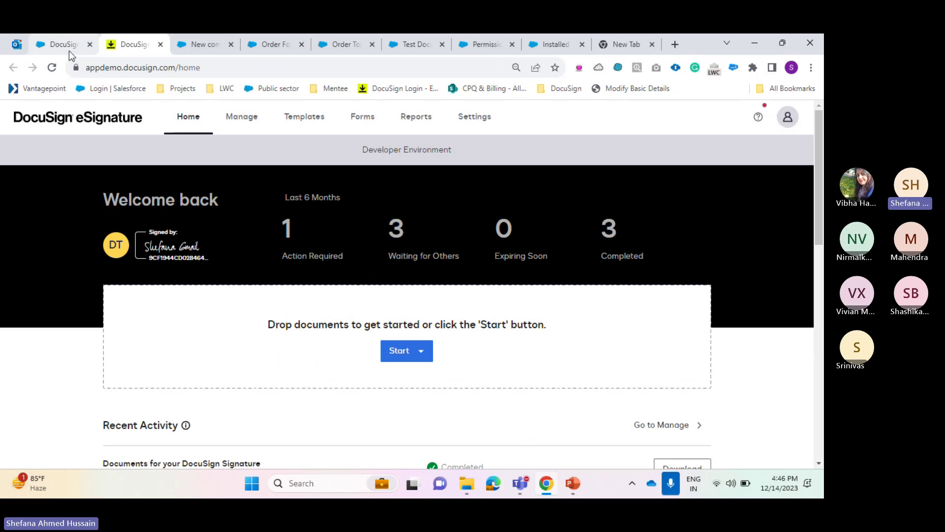
left_click(471, 118)
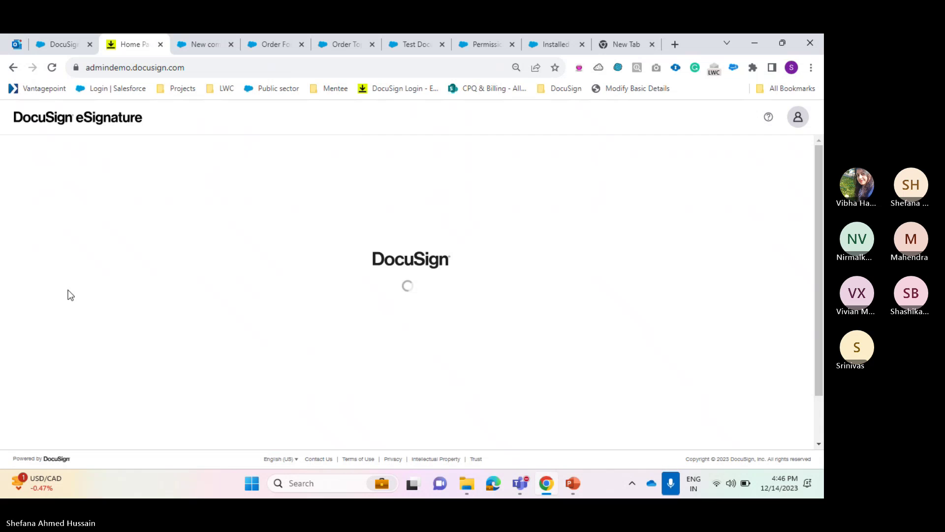
scroll(61, 344, "down", 9)
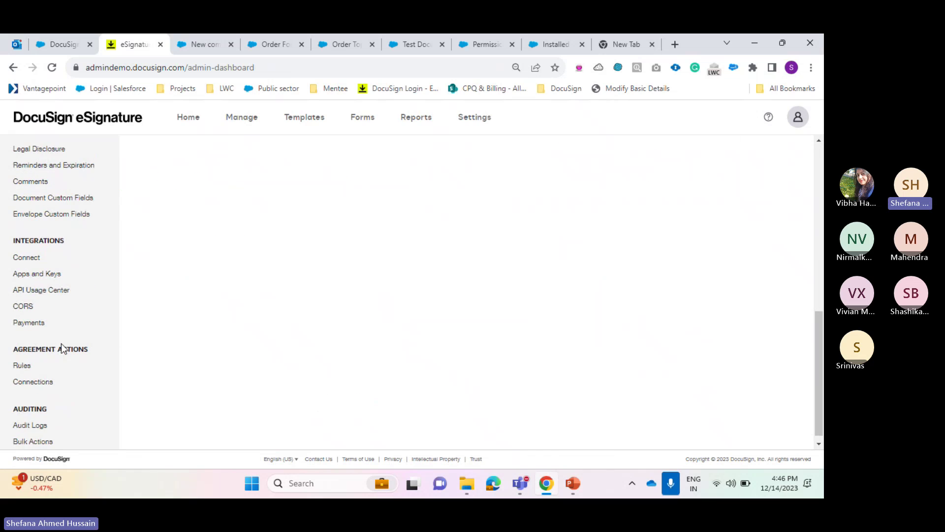
left_click(26, 258)
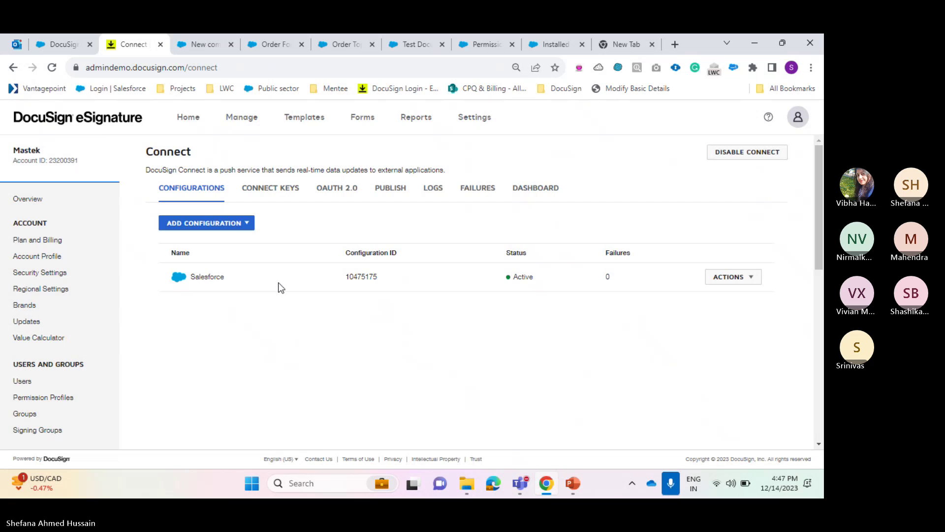
left_click(219, 228)
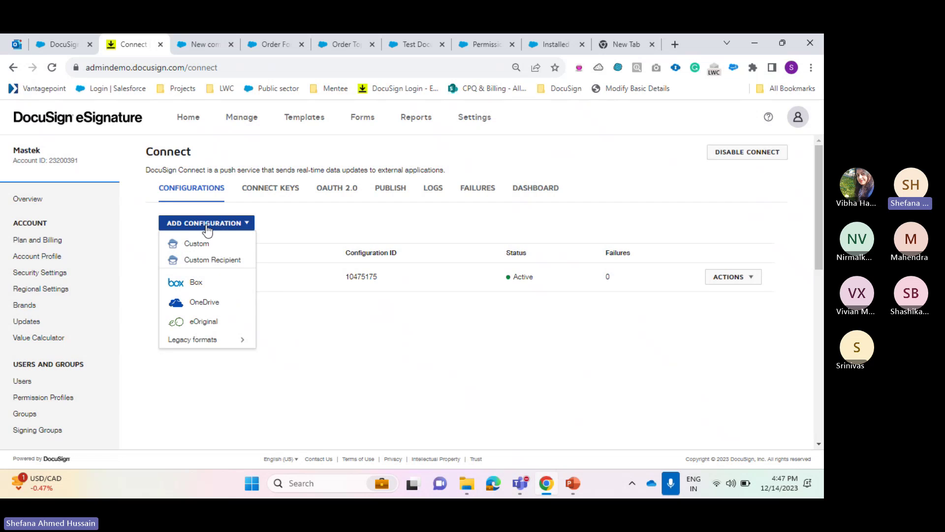
left_click(278, 316)
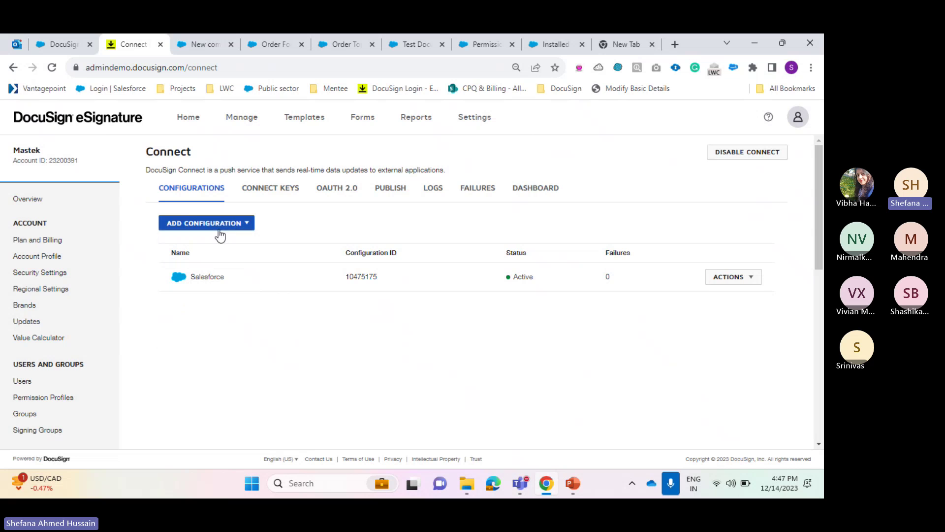
Open the Salesforce Connect configuration for editing, view its login reconfiguration options and close them without reconnecting.
left_click(739, 279)
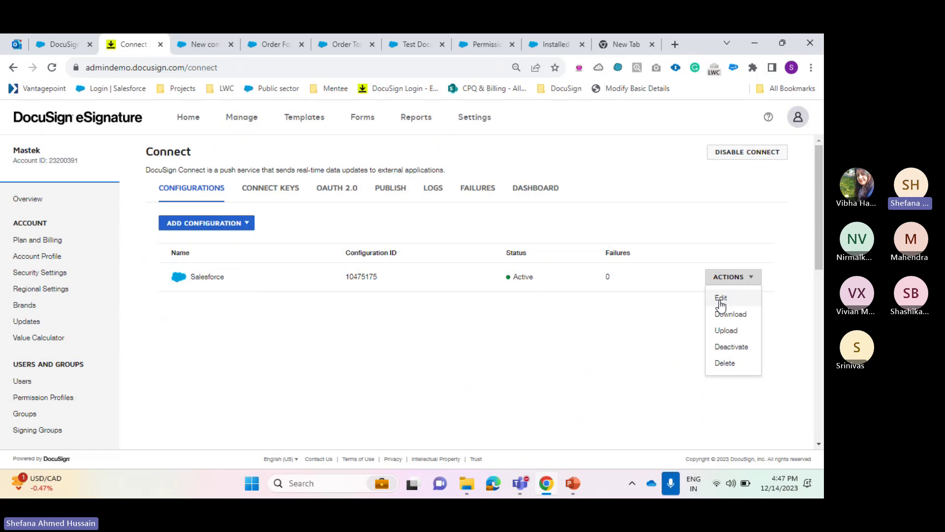
left_click(724, 298)
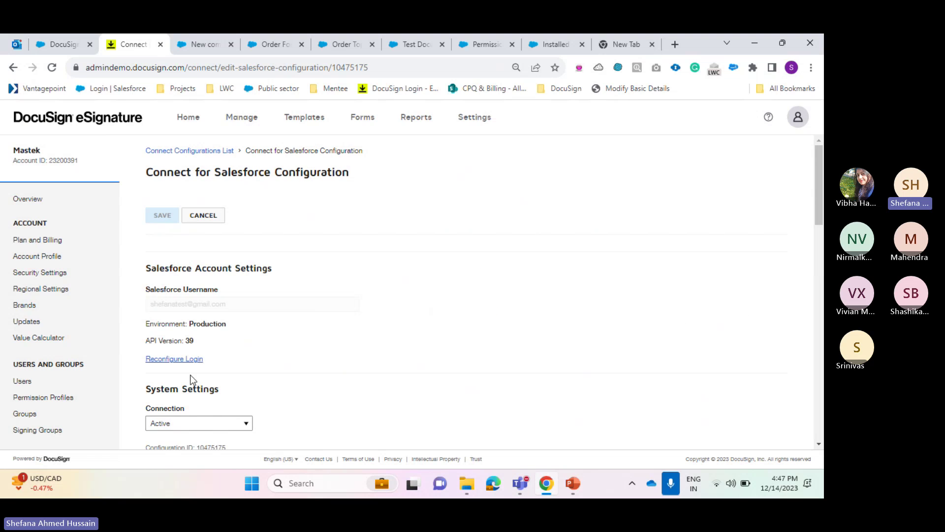
left_click(188, 359)
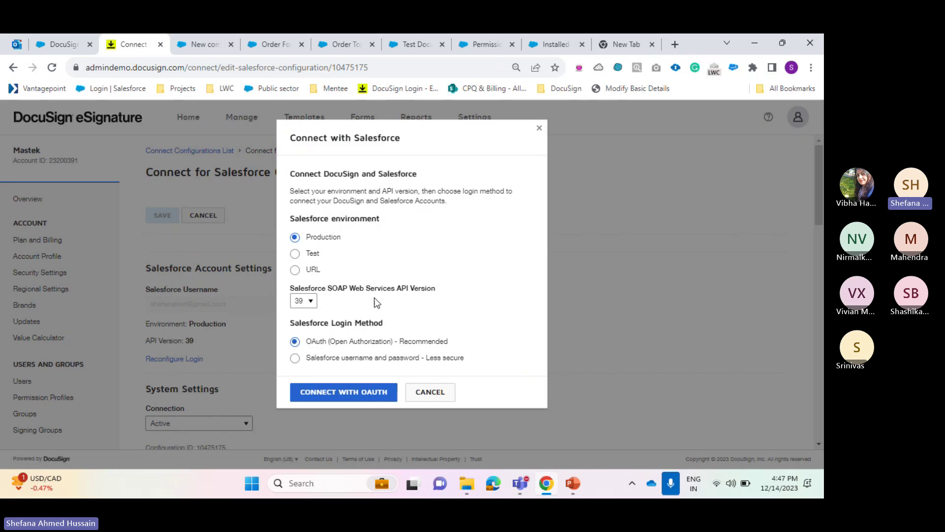
left_click(539, 130)
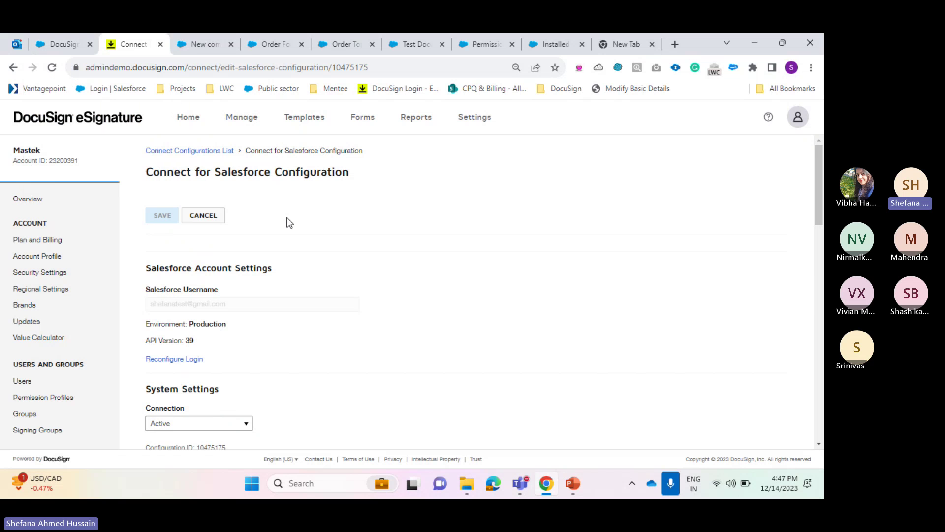
Review the Salesforce Connect configuration's system settings, sender selectable items, associated users, Connect objects and trigger events.
scroll(325, 255, "down", 2)
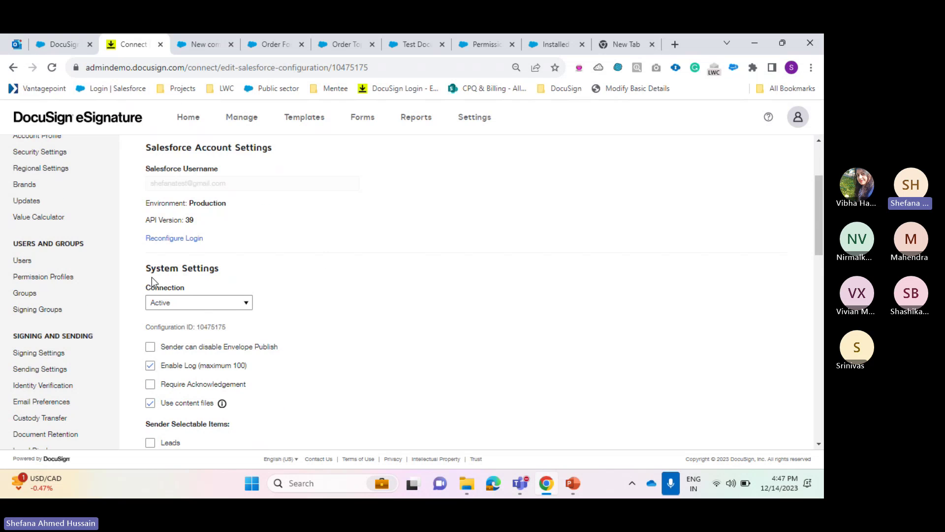
scroll(294, 288, "down", 2)
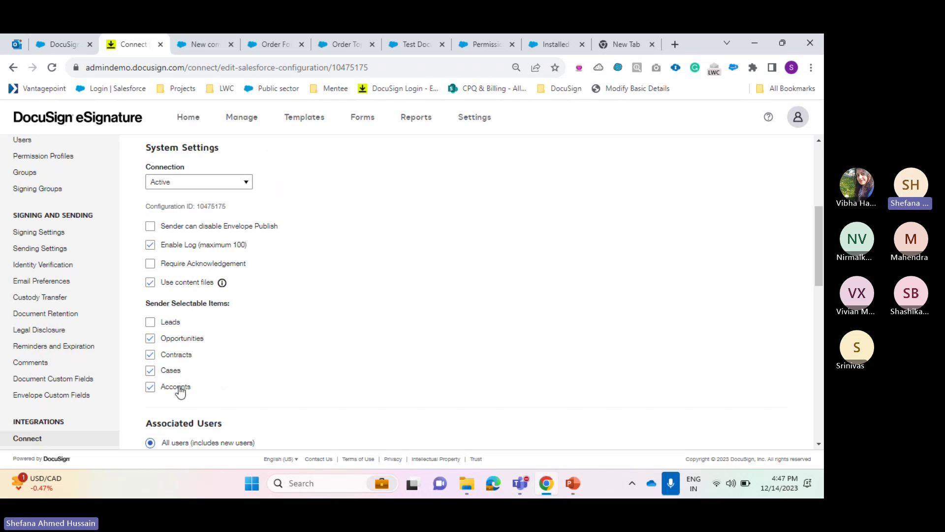
scroll(340, 291, "down", 1)
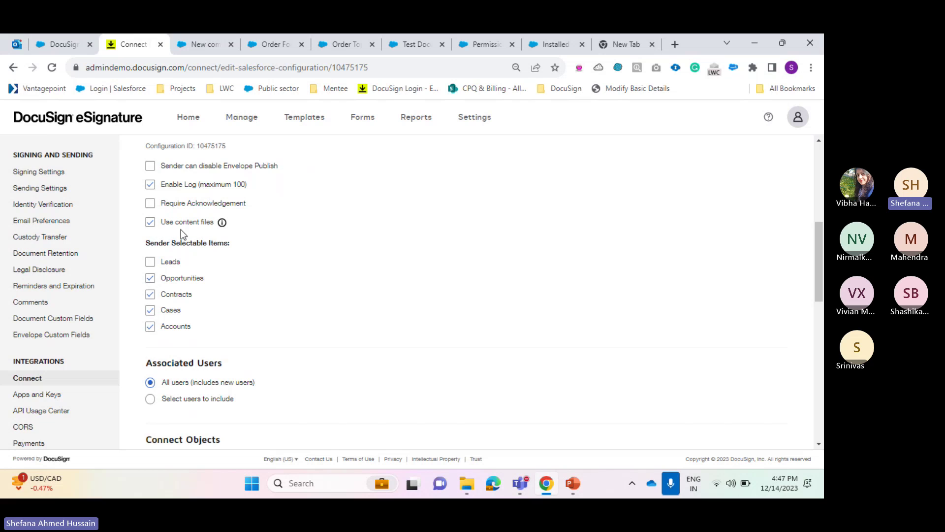
scroll(385, 223, "down", 2)
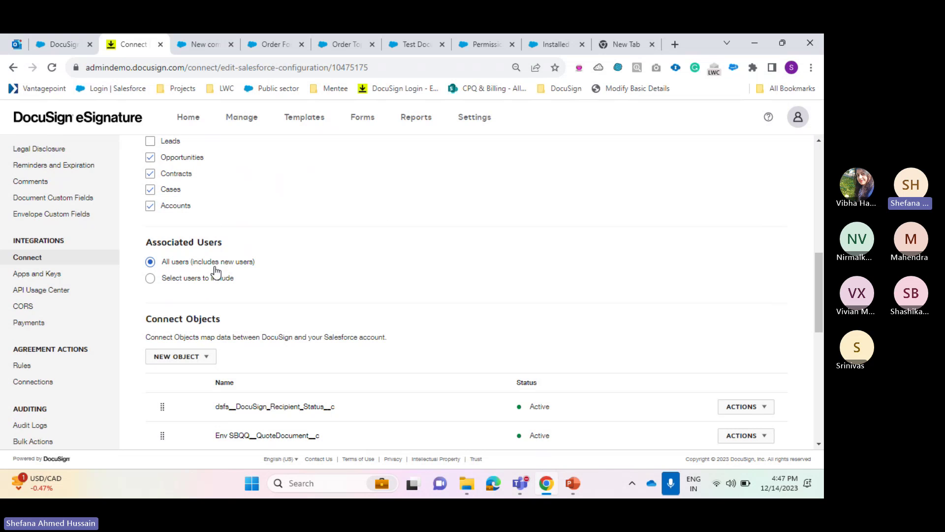
scroll(401, 287, "down", 2)
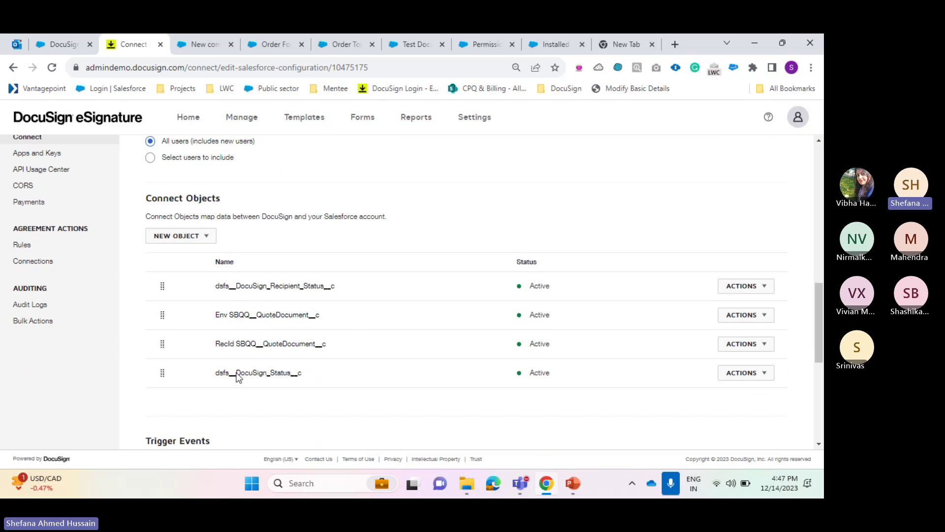
scroll(197, 344, "down", 4)
scroll(205, 416, "down", 1)
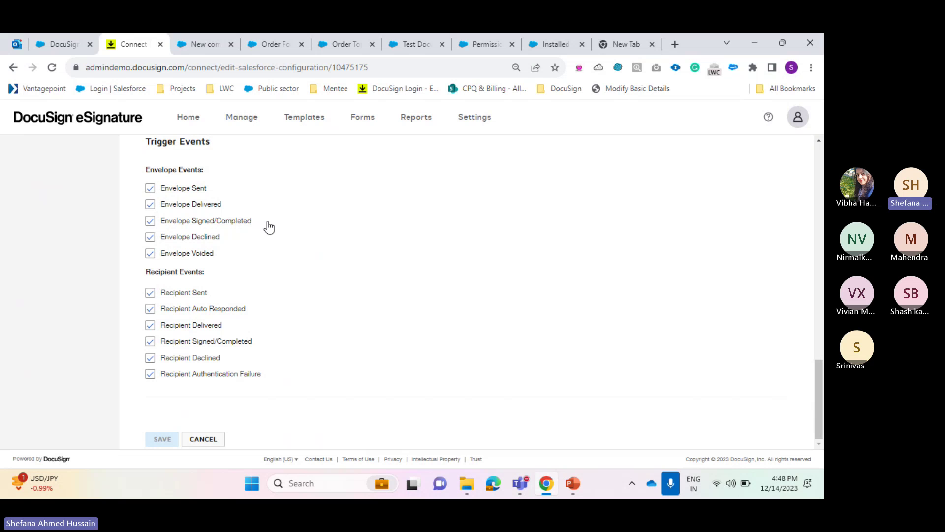
Open the dsfs__DocuSign_Status__c Connect object, review its general settings and update field mappings, and leave it without saving.
scroll(269, 227, "up", 6)
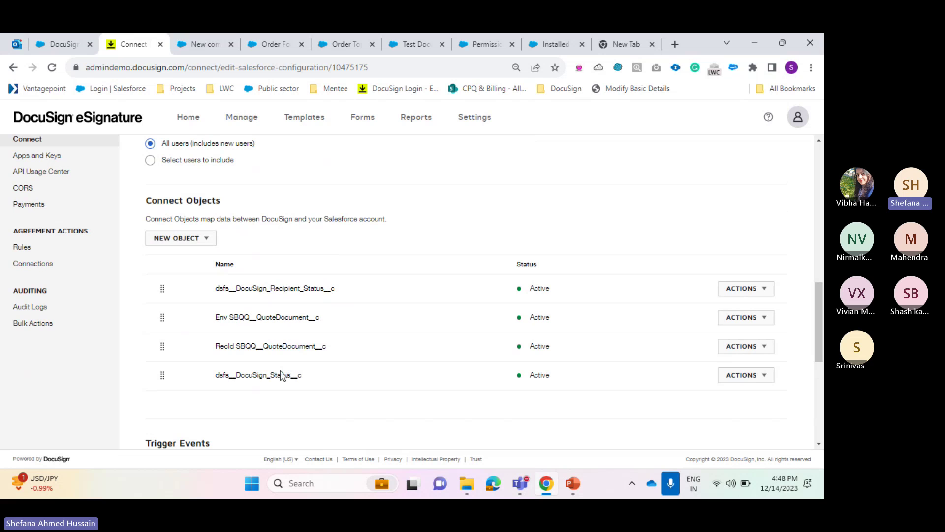
left_click(258, 375)
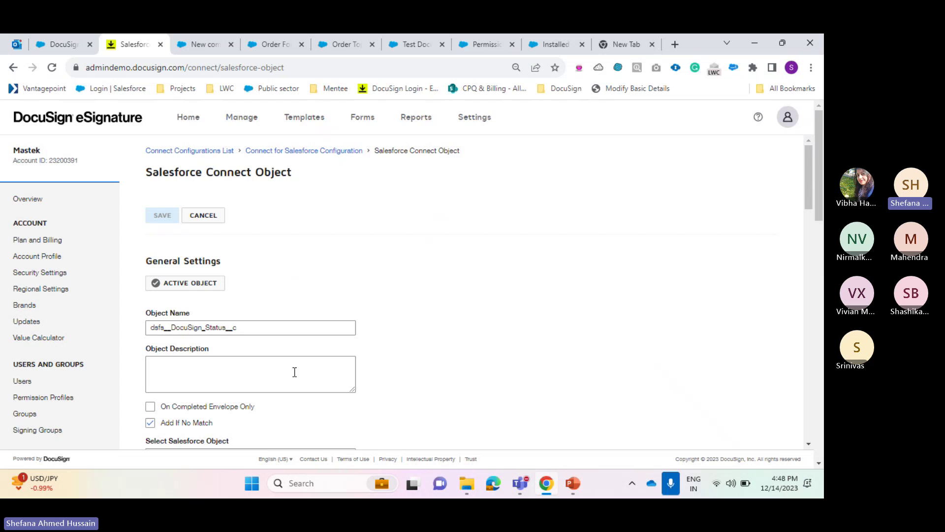
scroll(401, 322, "down", 4)
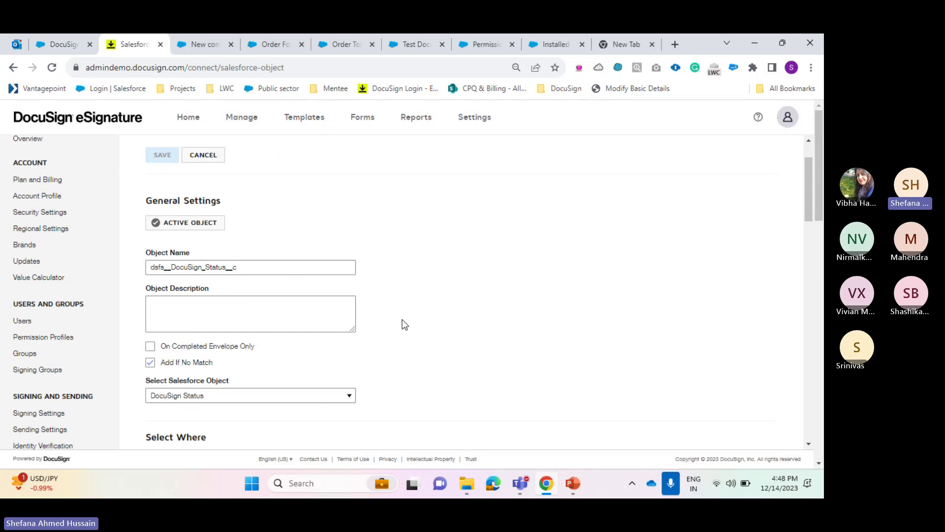
scroll(404, 323, "down", 9)
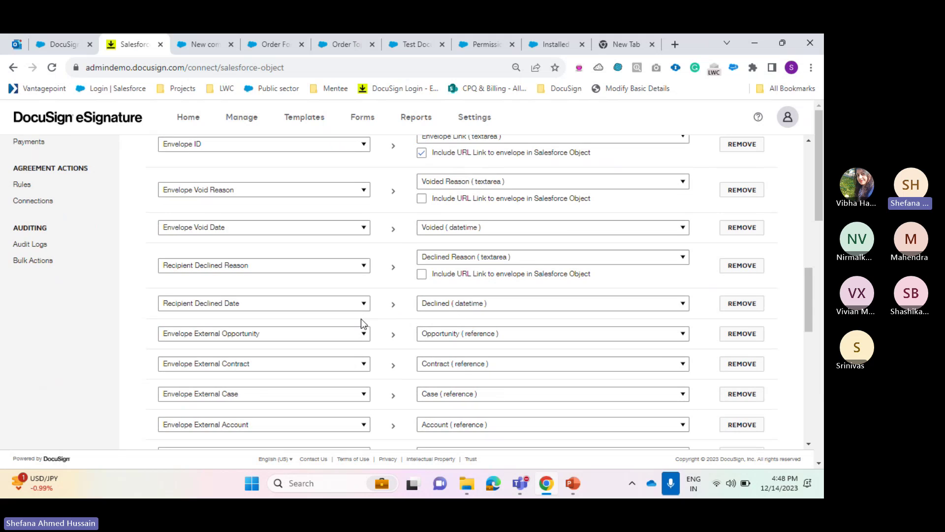
scroll(355, 325, "up", 1)
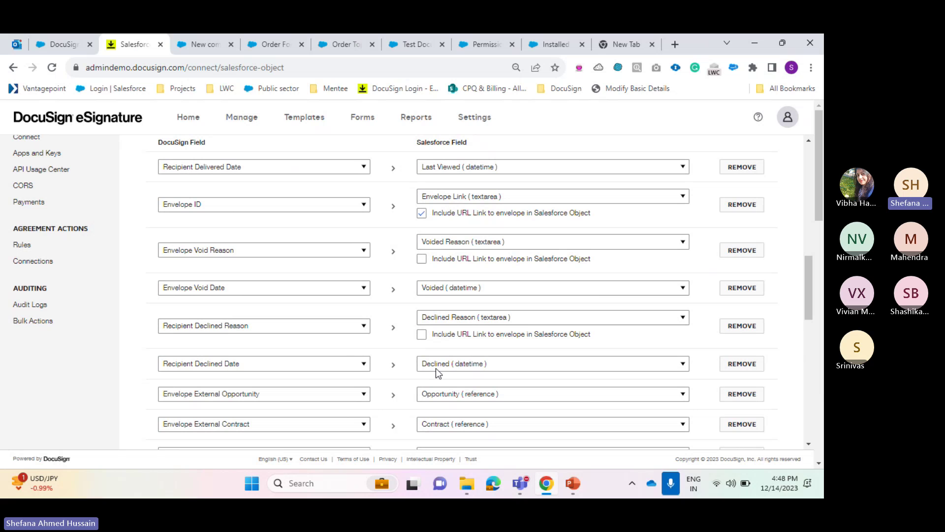
scroll(401, 353, "down", 8)
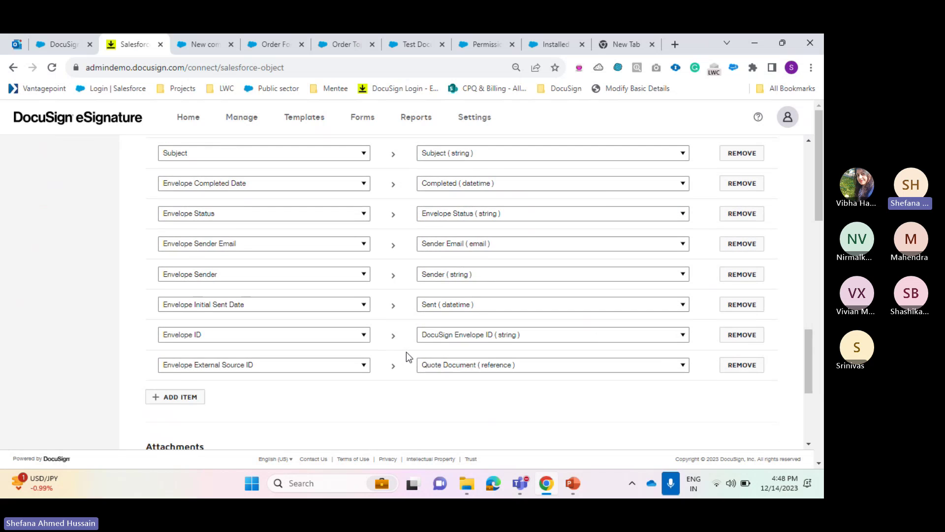
scroll(406, 352, "up", 10)
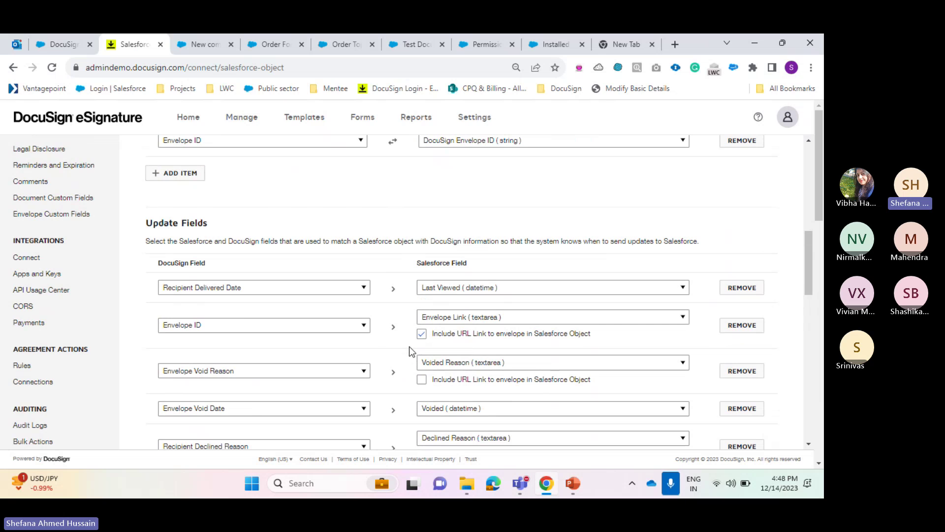
scroll(409, 347, "up", 15)
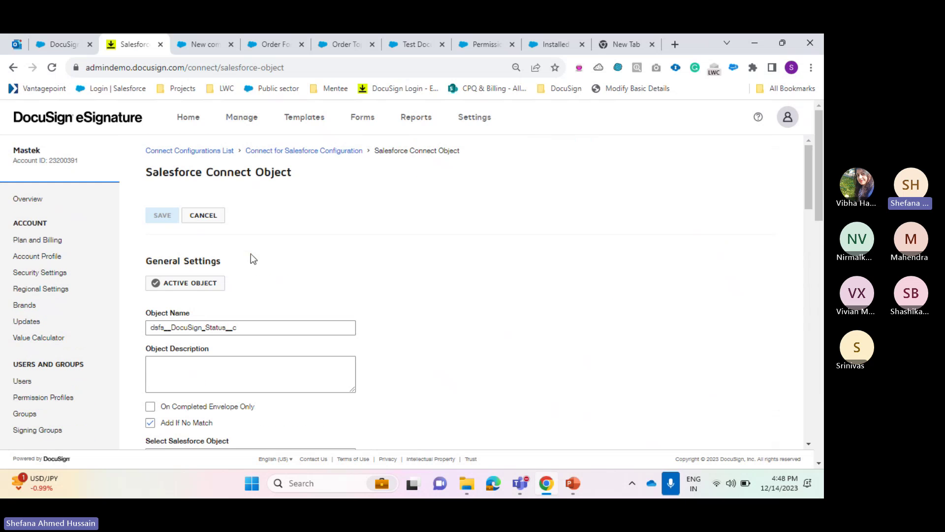
left_click(219, 227)
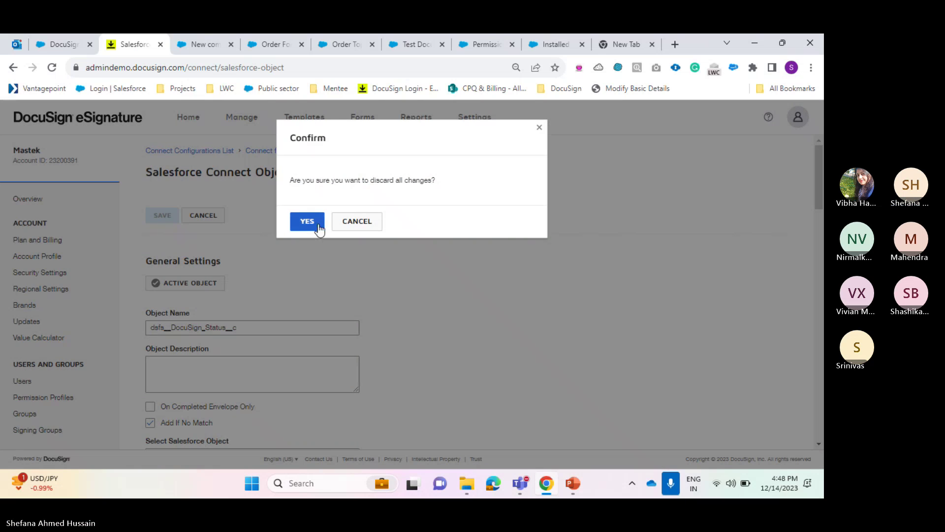
left_click(317, 225)
Look over the Connect for Salesforce configuration and its Connect objects list once more.
scroll(412, 308, "down", 10)
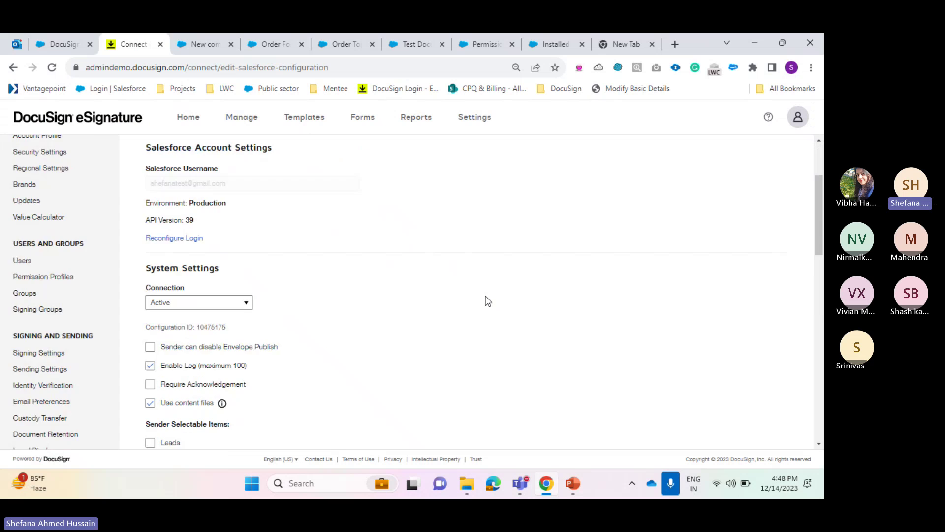
scroll(413, 308, "down", 3)
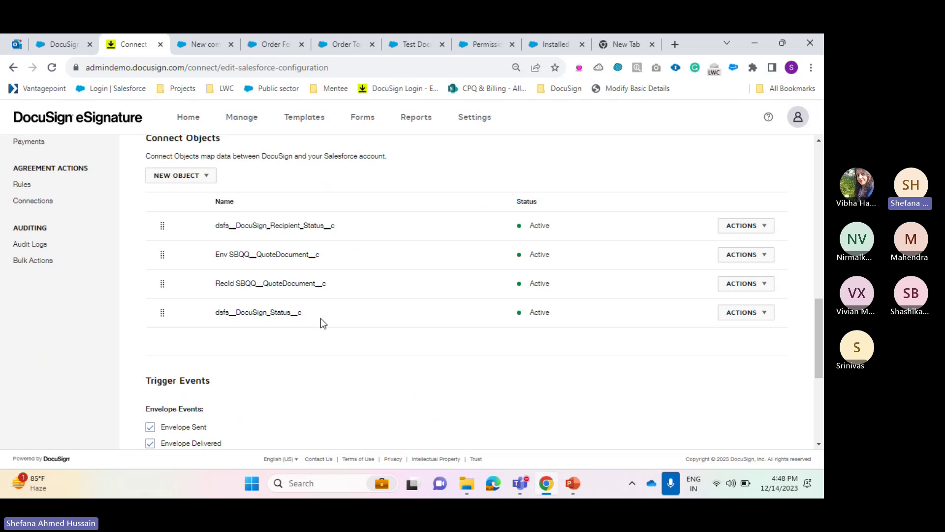
scroll(321, 315, "up", 12)
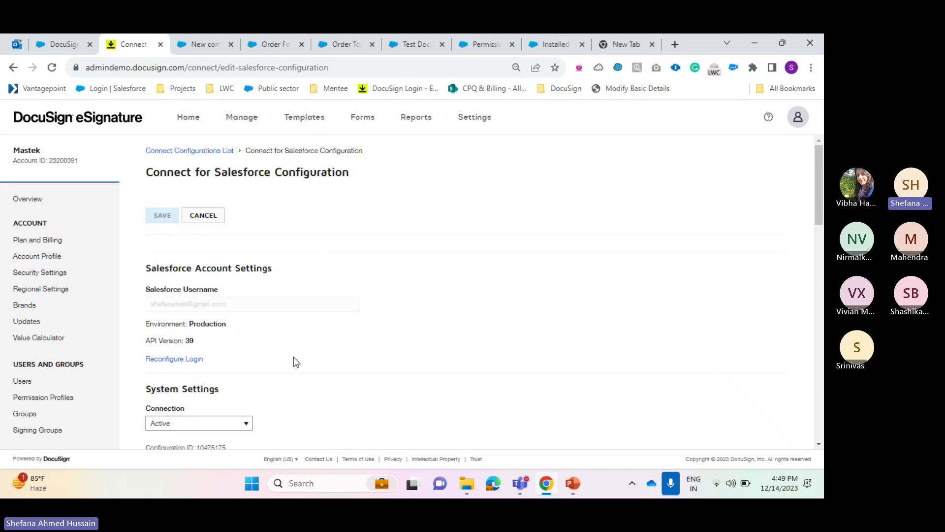
Open the account's Users list, view the DS Admin user's profile and select its User ID.
scroll(148, 359, "down", 3)
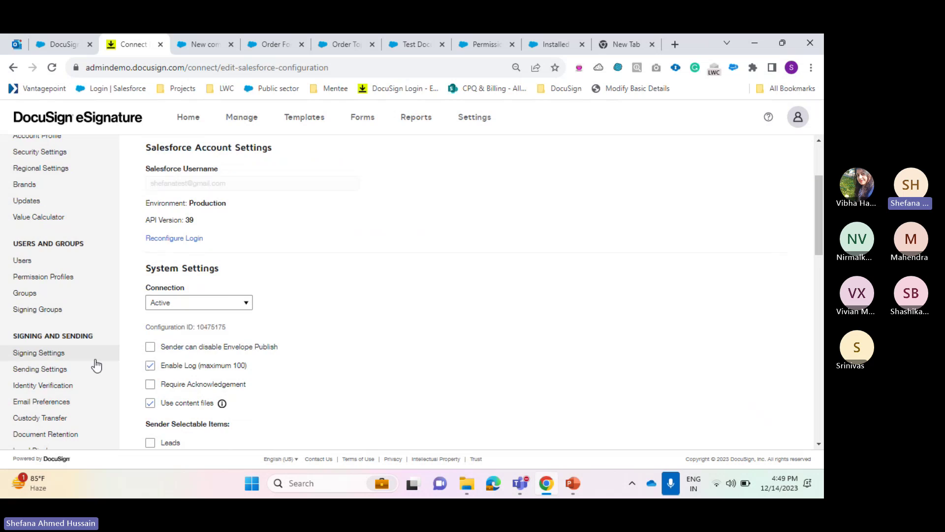
left_click(30, 260)
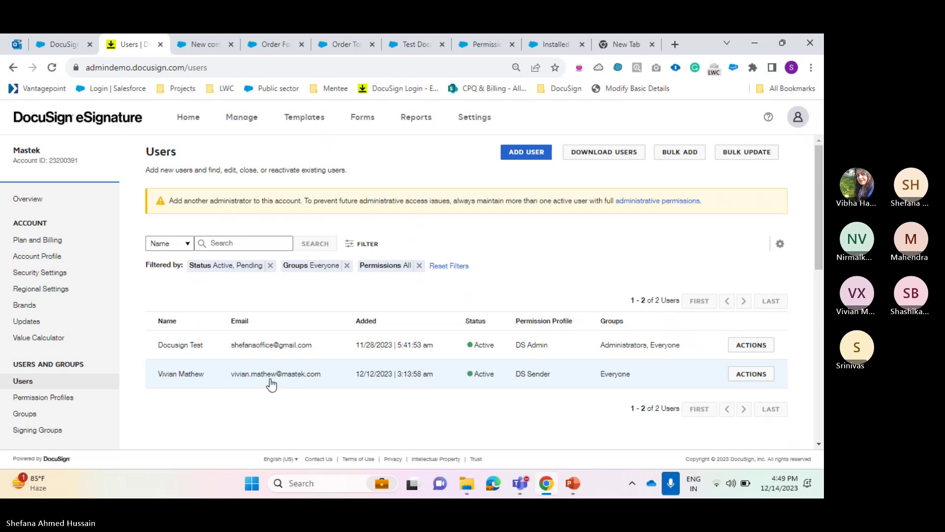
scroll(311, 347, "down", 2)
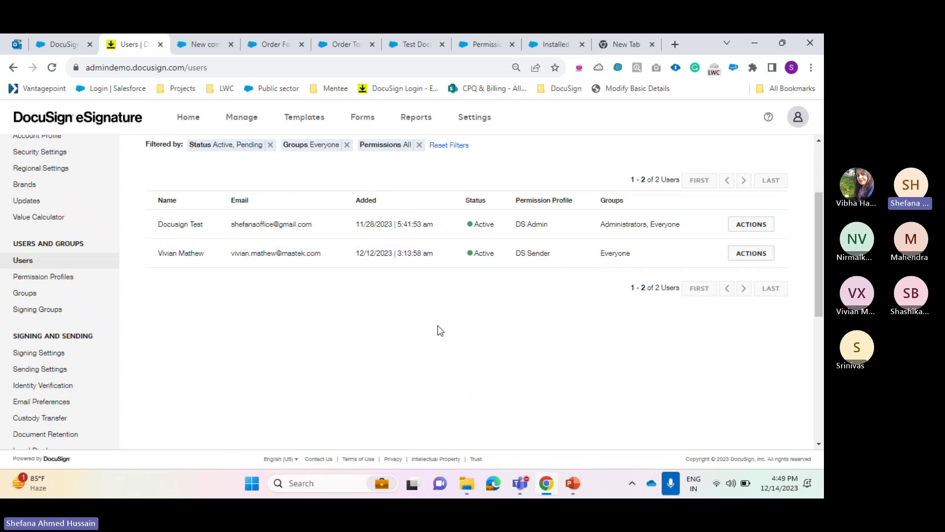
scroll(439, 328, "up", 3)
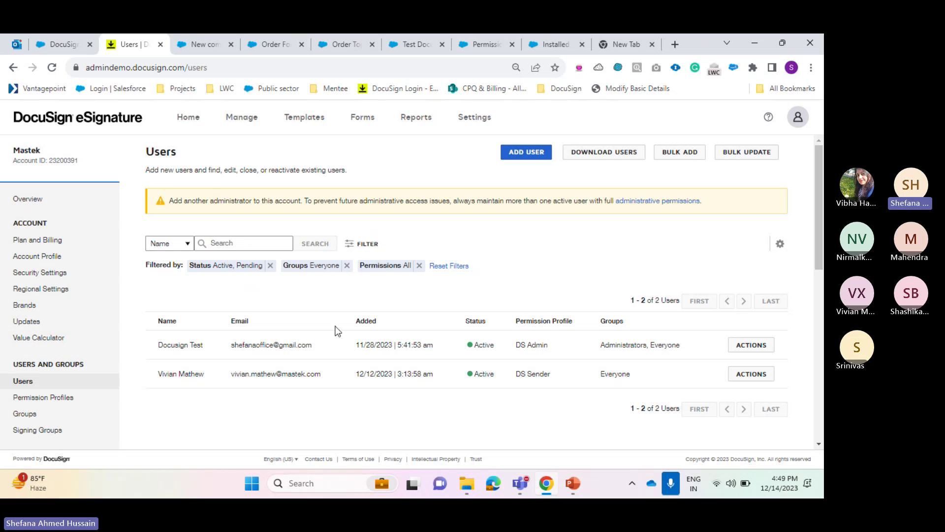
left_click(297, 345)
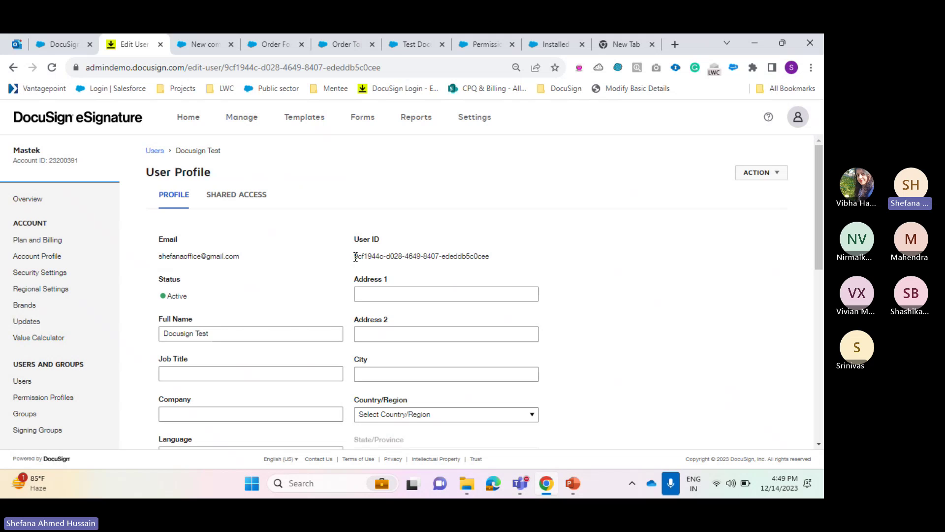
triple_click(516, 243)
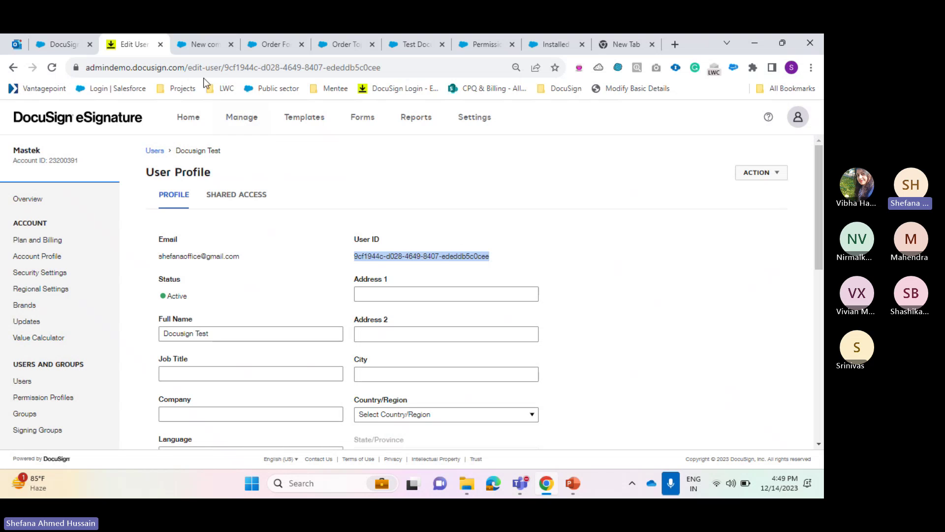
Switch back to Salesforce, open the Desktop Computers for Support Agents quote and start generating its document.
left_click(198, 46)
left_click(132, 44)
left_click(66, 51)
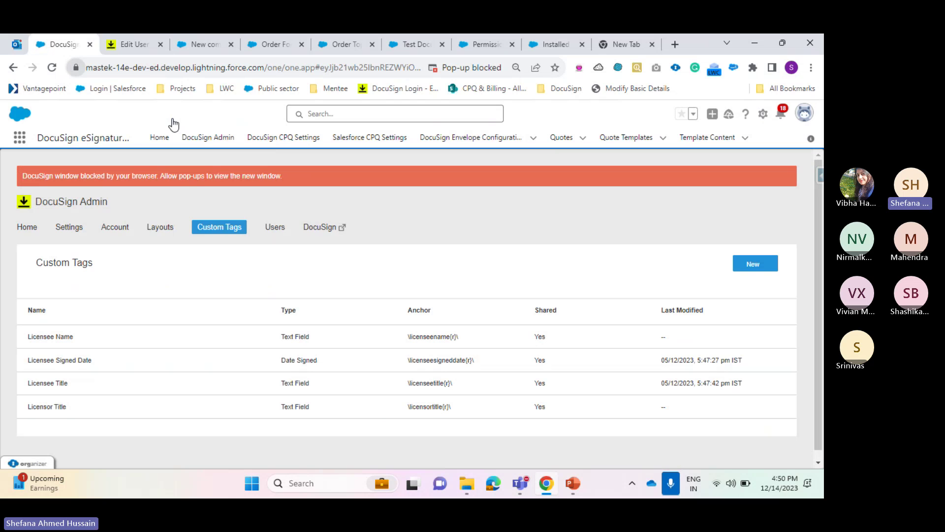
left_click(561, 137)
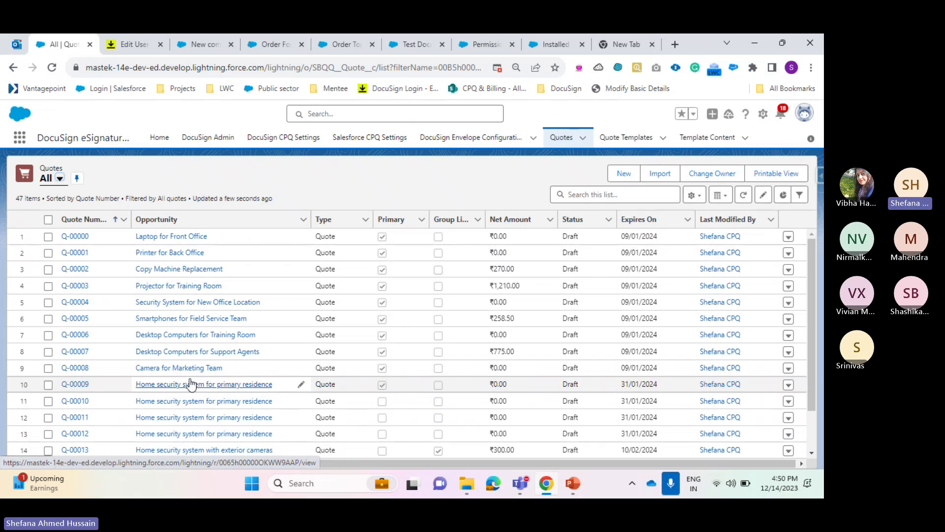
left_click(75, 351)
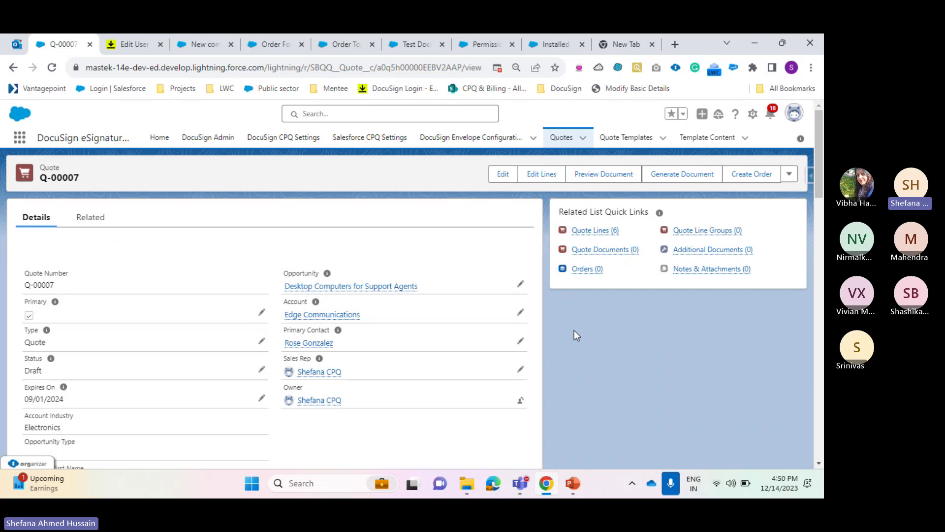
mouse_move(607, 231)
left_click(678, 178)
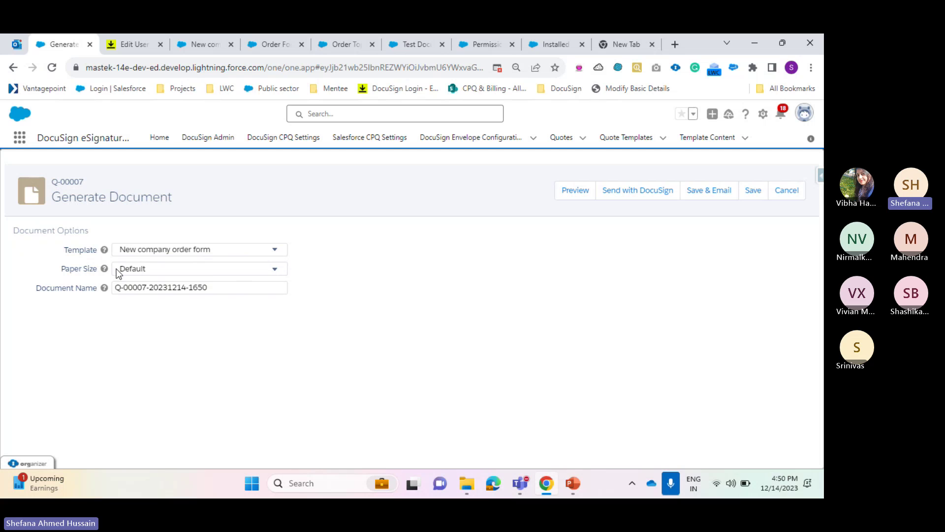
View the paper size choices, keep Default, and check the document name in the Generate Document options.
left_click(134, 270)
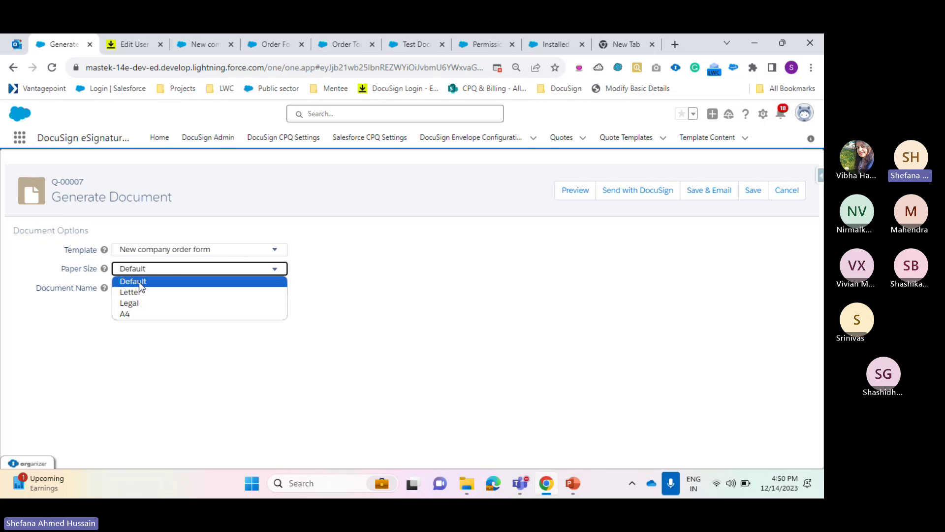
left_click(146, 270)
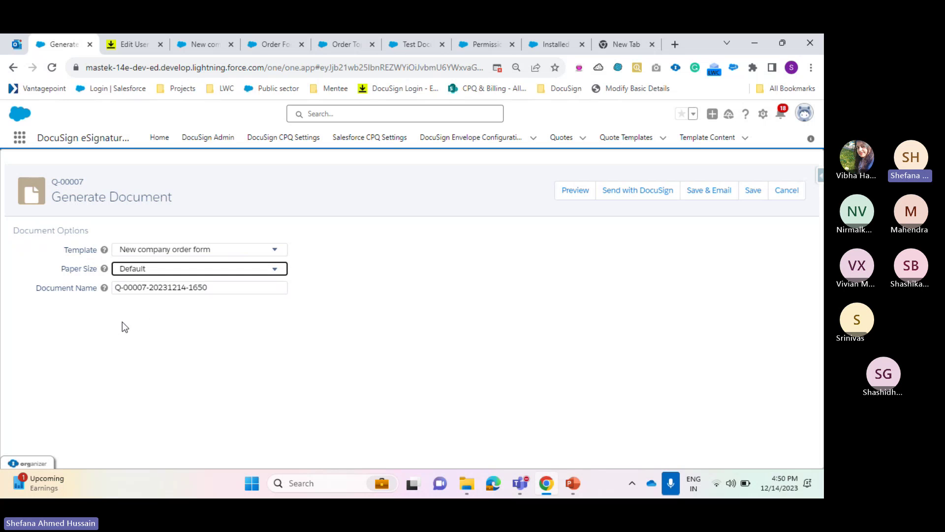
left_click_drag(115, 288, 192, 342)
left_click(189, 337)
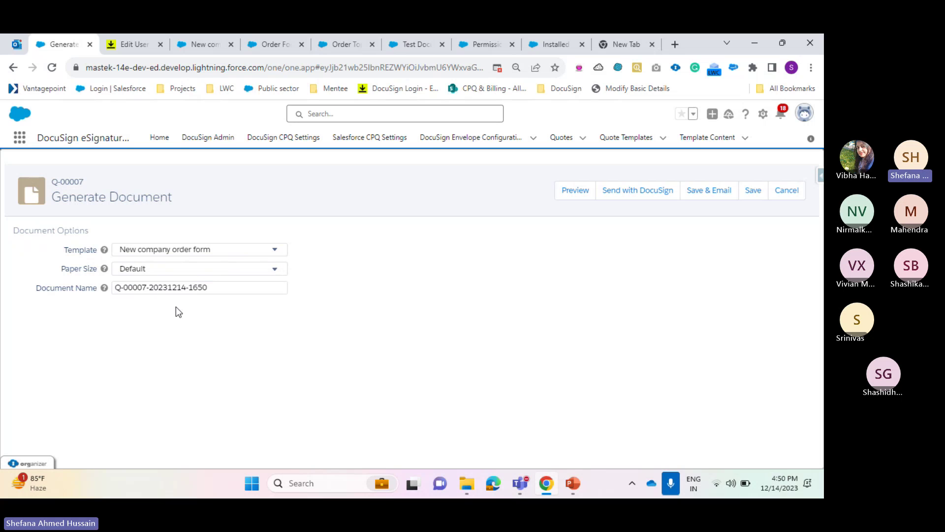
Try to send the generated document with DocuSign, and open the Desktop Computers for Support Agents quote from the Quotes list.
left_click(637, 193)
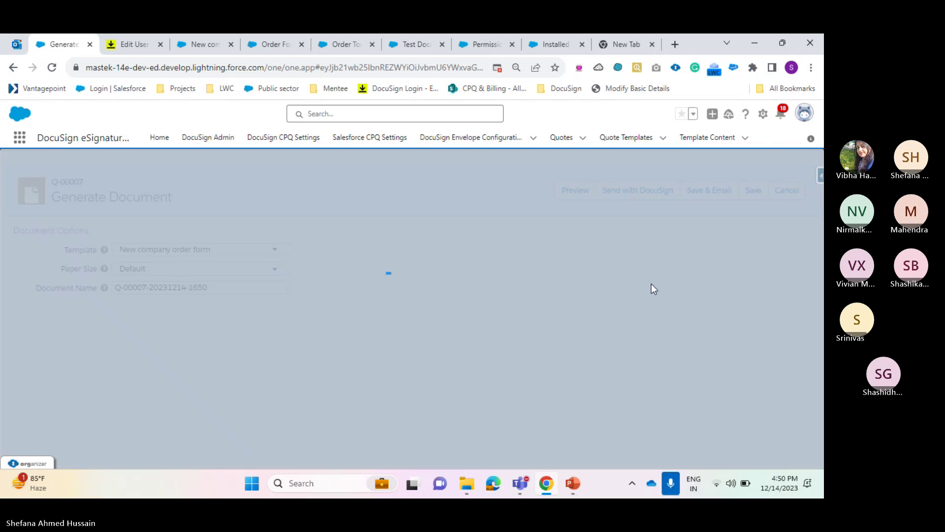
left_click(192, 45)
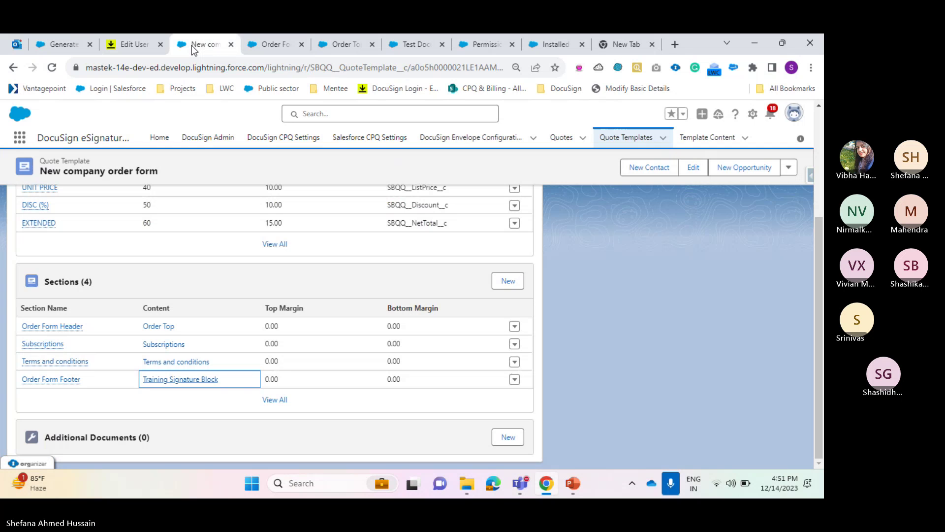
left_click(562, 138)
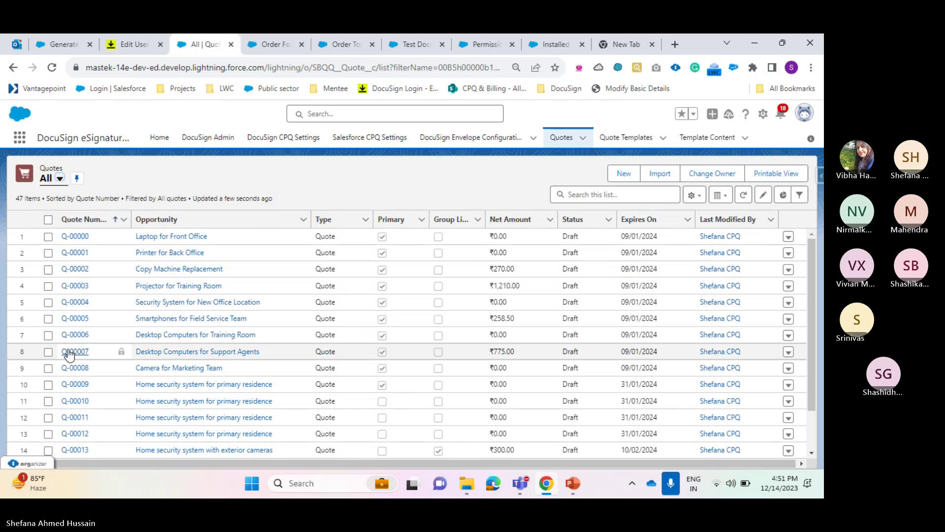
left_click(76, 352)
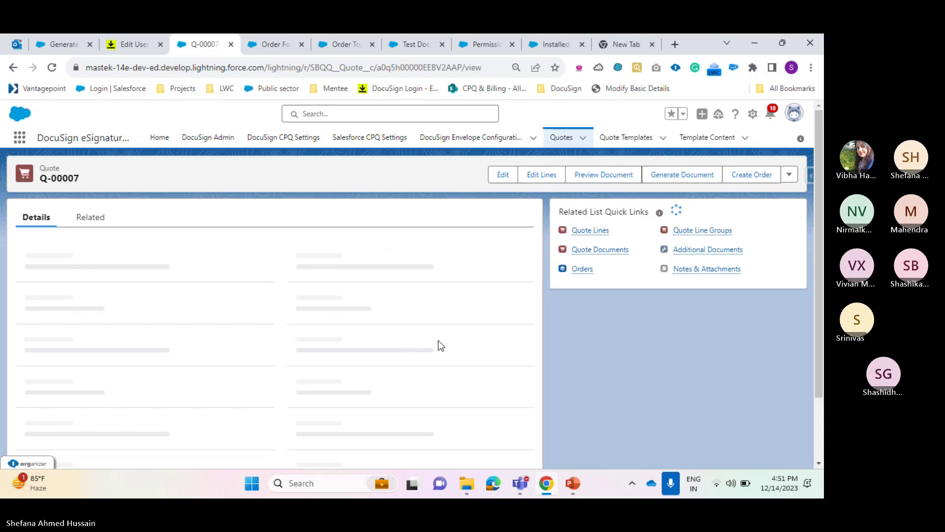
Change the quote's primary contact to Test Contact, save the quote, and close the earlier document generation page.
scroll(482, 356, "down", 1)
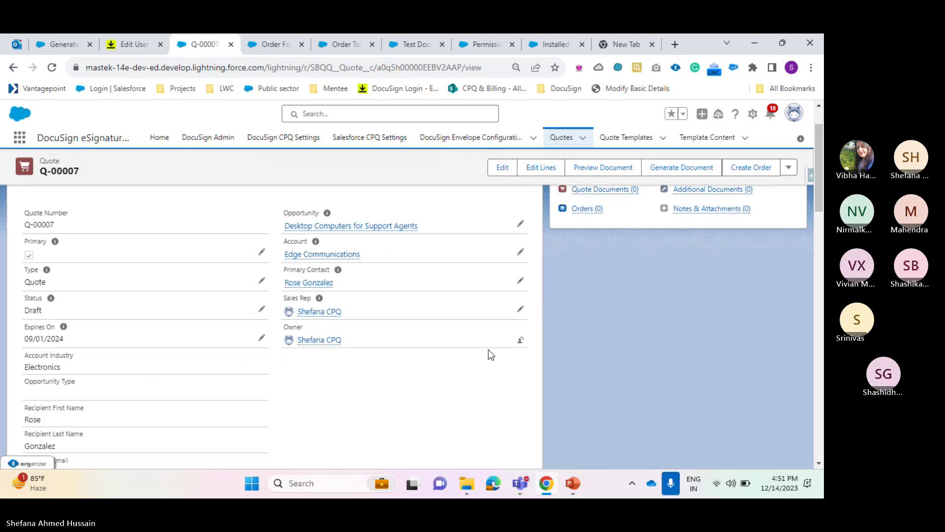
left_click(521, 282)
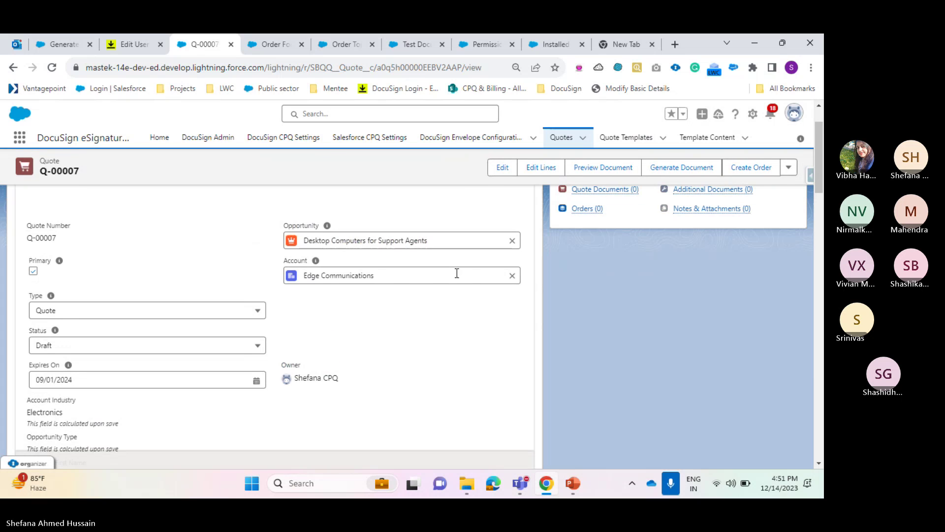
scroll(457, 273, "up", 1)
left_click(512, 371)
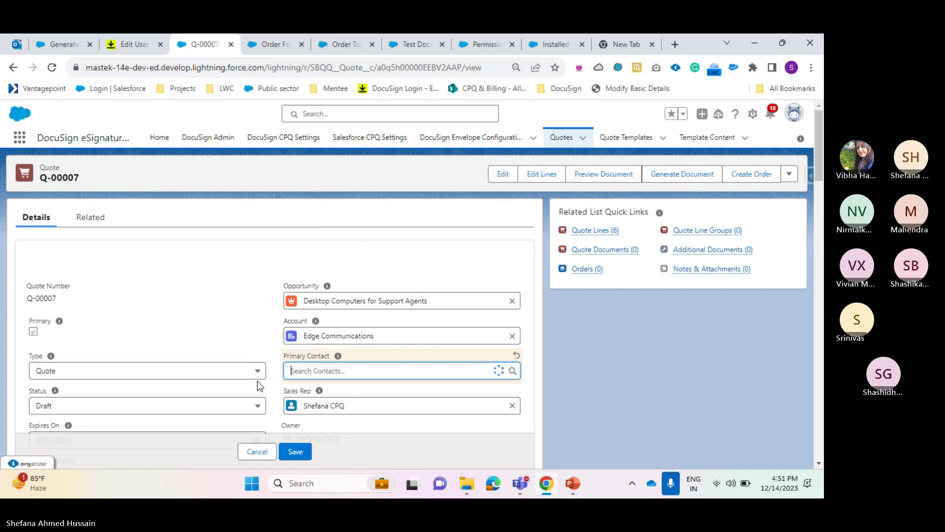
left_click(327, 411)
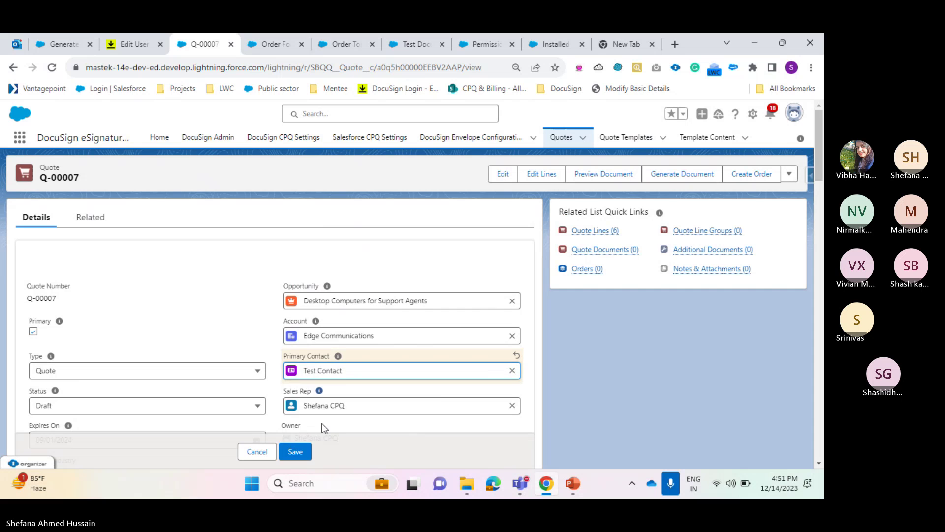
left_click(297, 451)
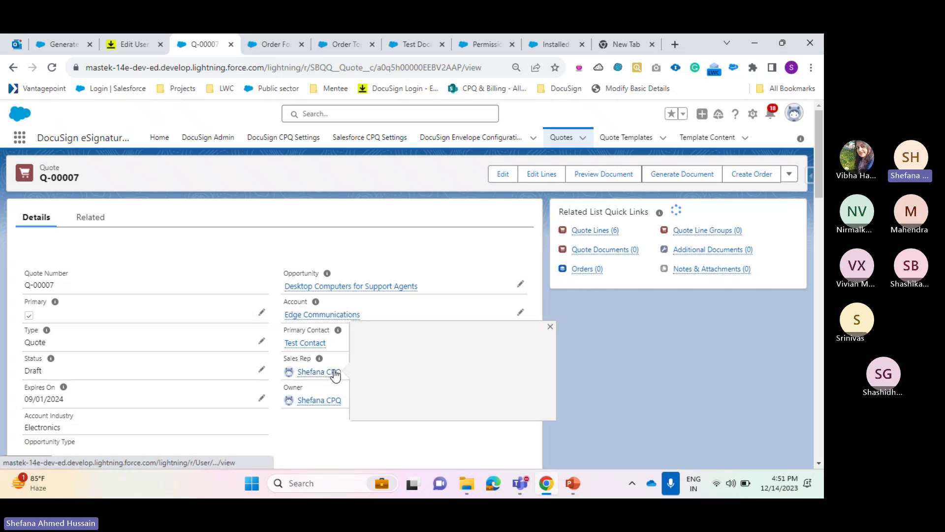
left_click(89, 44)
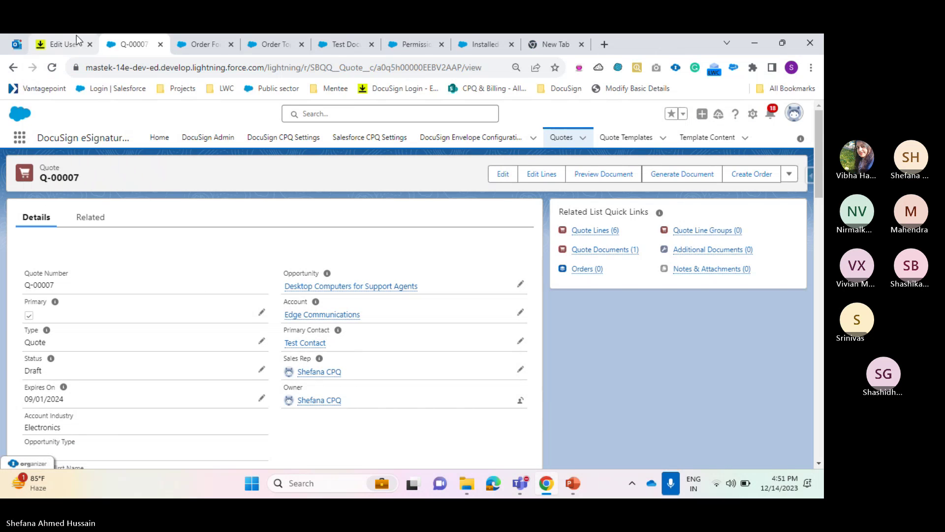
Generate the quote's document with the New company order form template and confirm sending it with DocuSign.
left_click(687, 176)
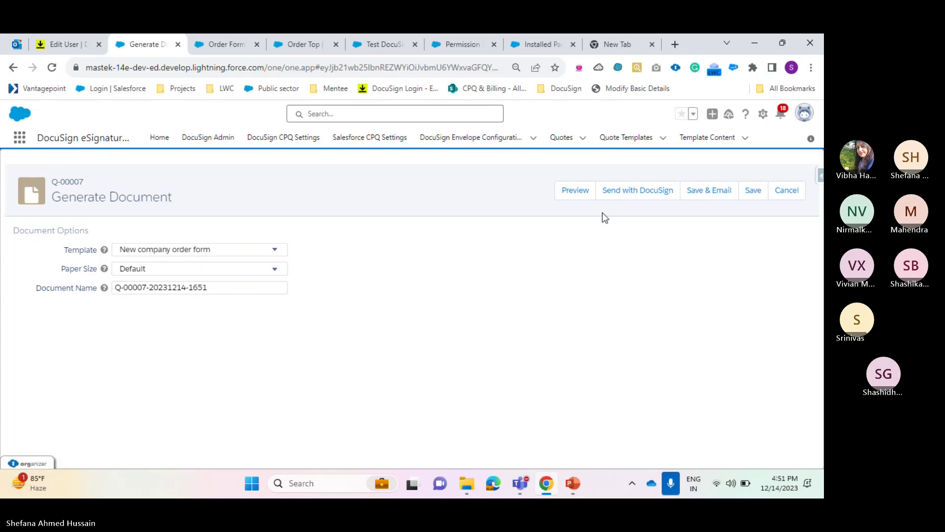
left_click(640, 190)
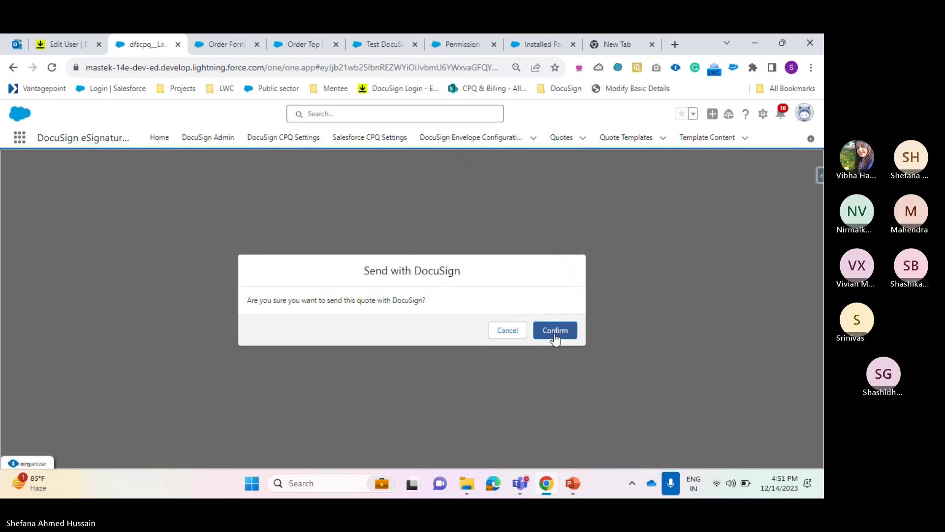
left_click(555, 334)
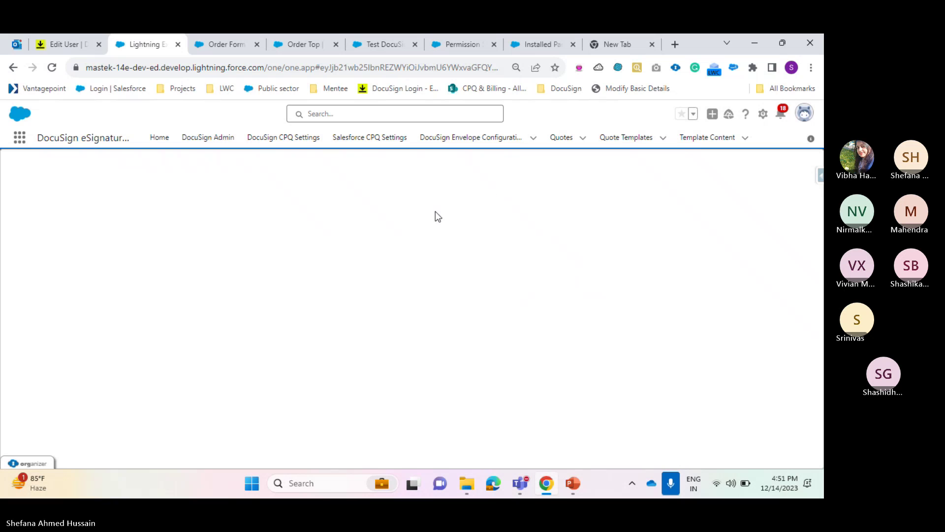
left_click_drag(382, 43, 213, 62)
left_click(148, 44)
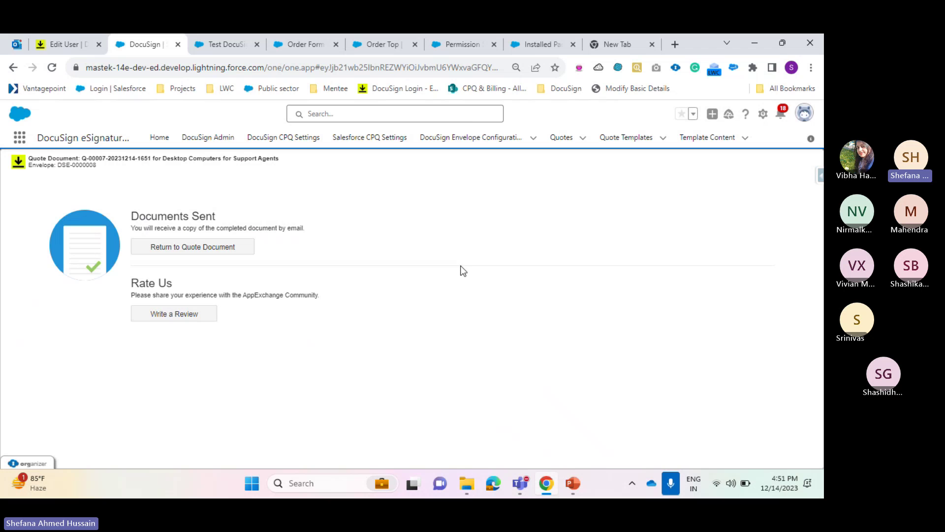
Return to the sent quote document's details and check the recipients in the Test DocuSign Envelope Configuration.
left_click(213, 250)
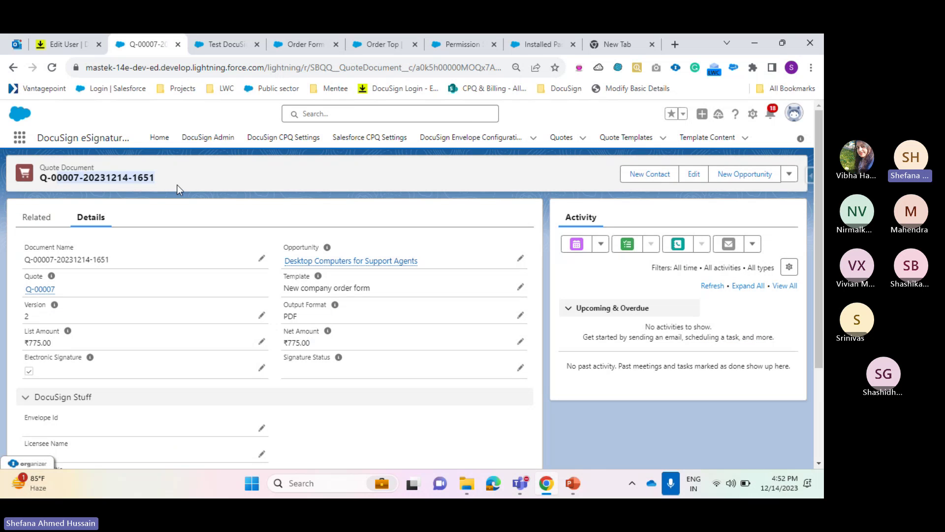
mouse_move(50, 293)
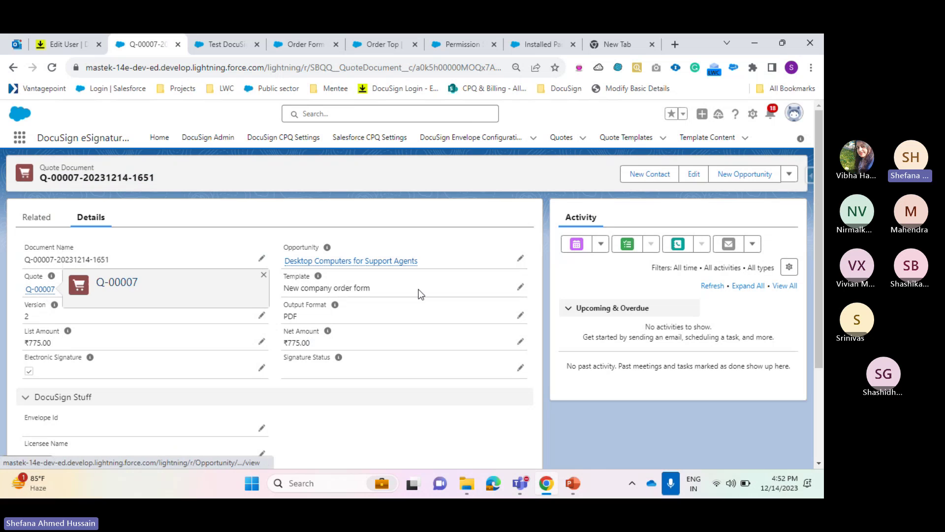
left_click(615, 43)
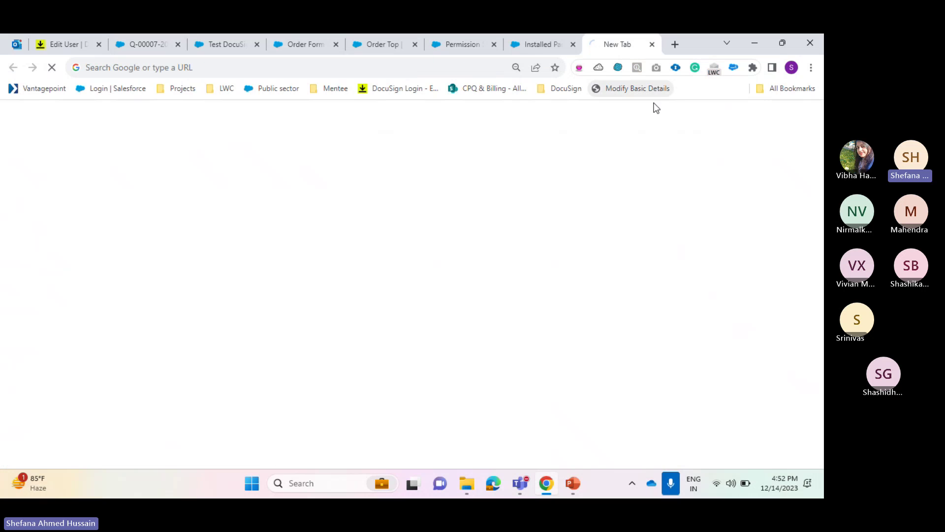
left_click(221, 52)
scroll(116, 327, "down", 5)
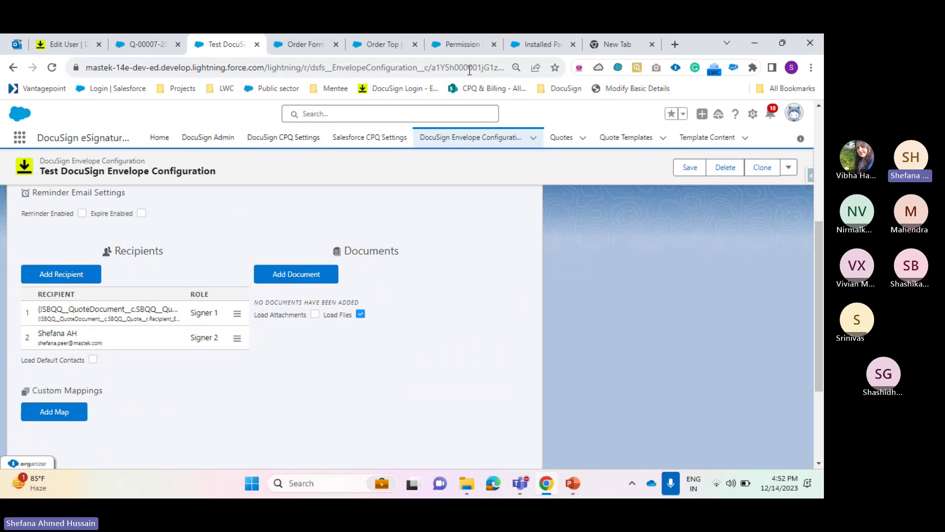
Switch to Gmail, open the newest DocuSign signature request e-mail and open its document for review.
left_click(616, 43)
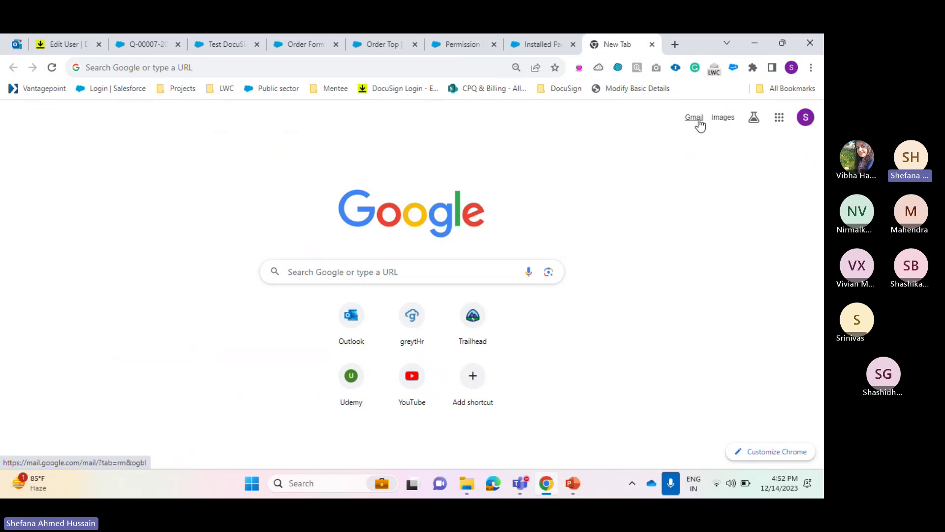
left_click(694, 117)
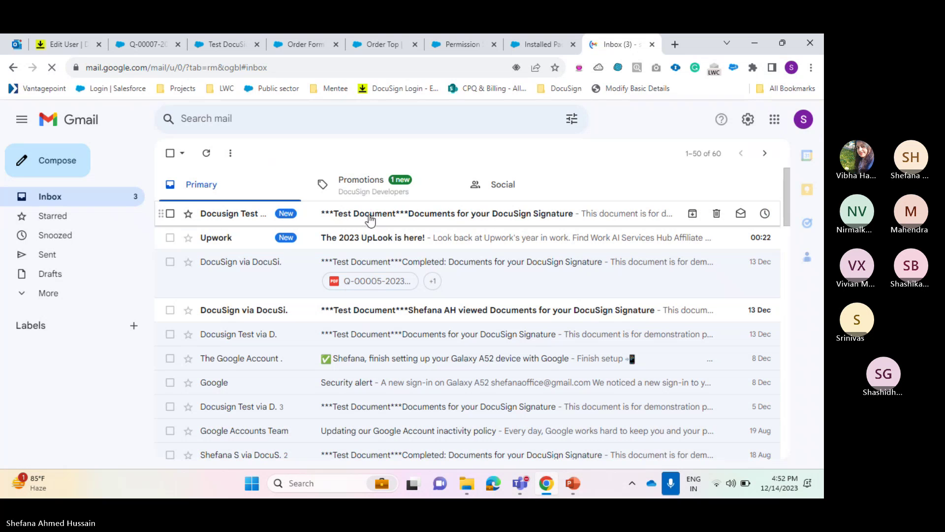
left_click(384, 215)
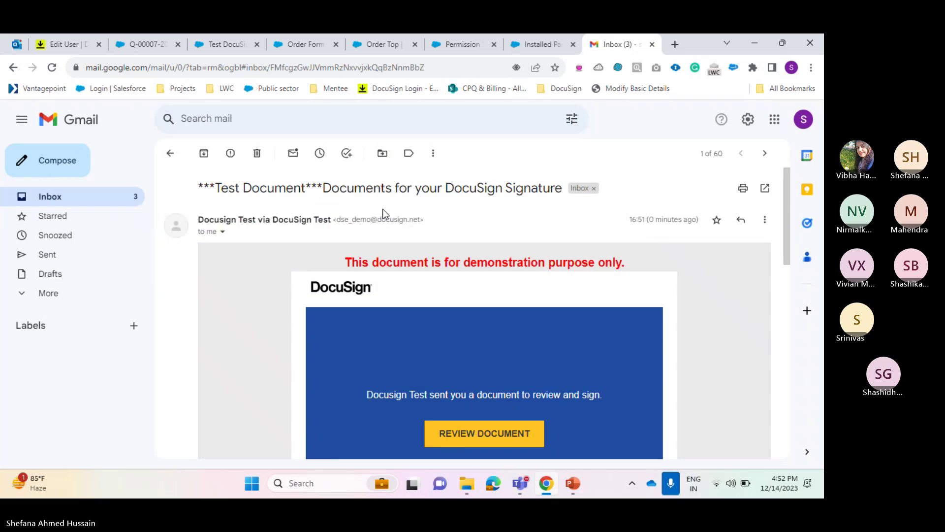
scroll(354, 331, "down", 3)
scroll(355, 331, "up", 3)
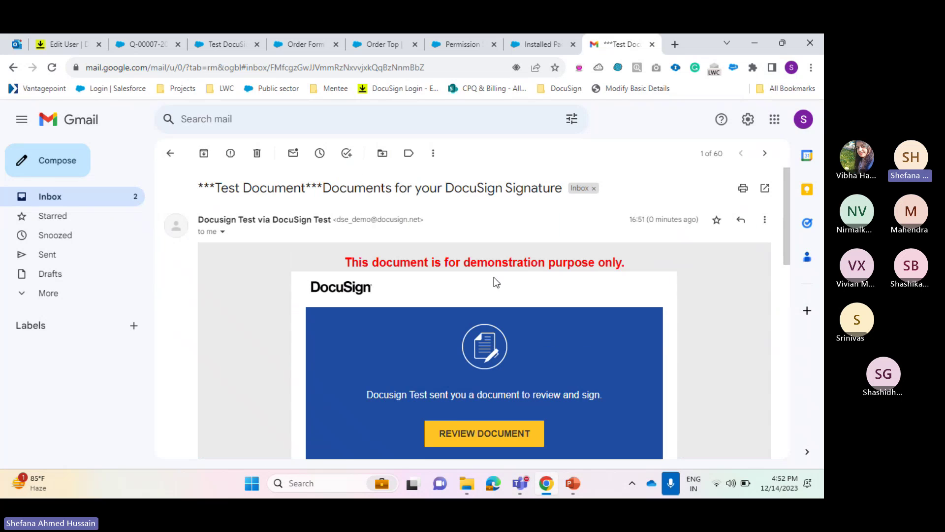
scroll(494, 277, "down", 1)
left_click(485, 374)
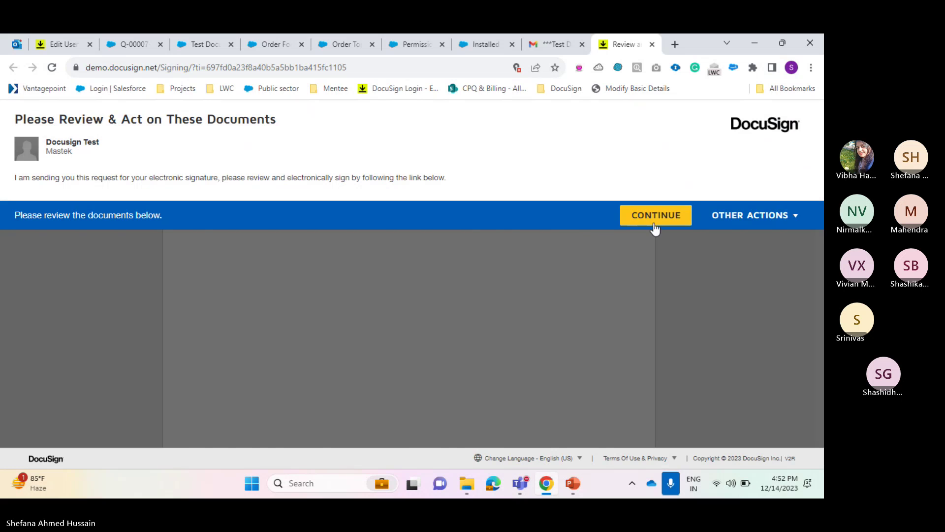
Continue to the order form for signing and review its contact details, product tables and implementation services section.
left_click(655, 221)
scroll(655, 221, "down", 3)
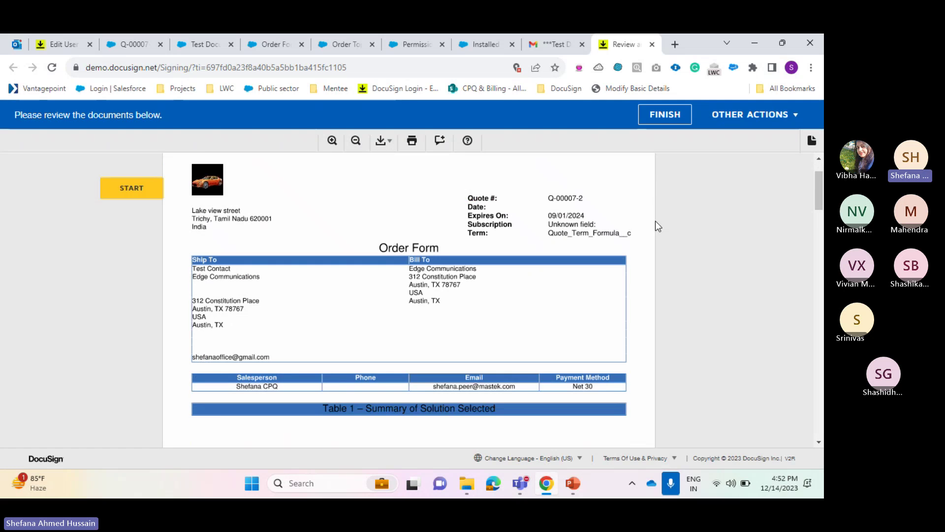
scroll(382, 252, "down", 1)
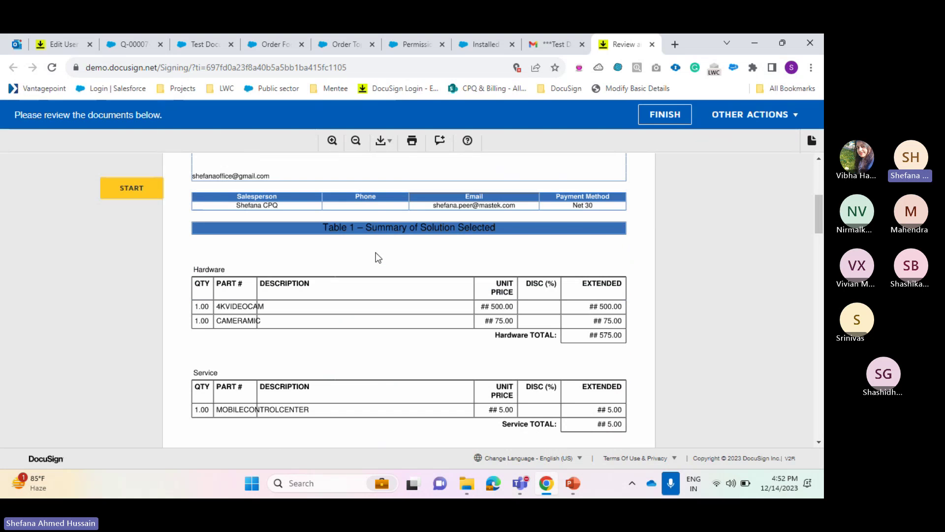
scroll(394, 222, "up", 1)
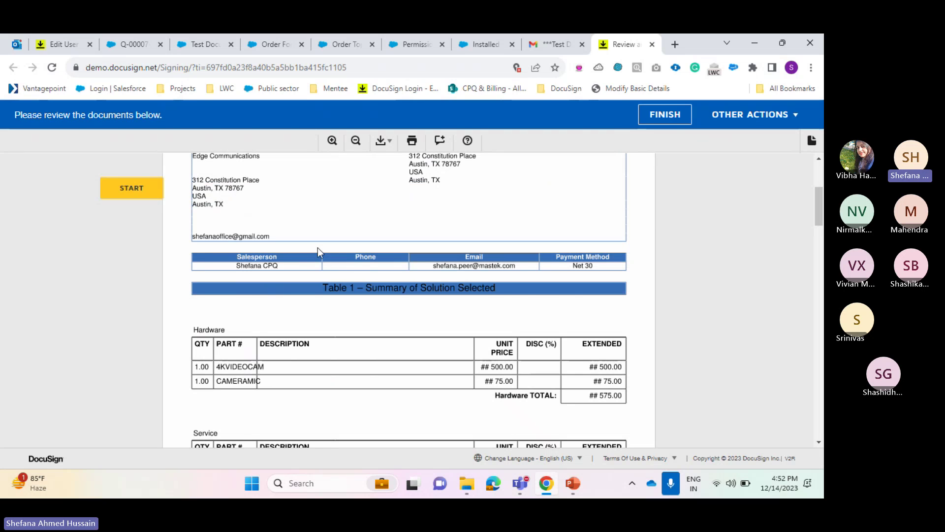
scroll(334, 260, "down", 2)
scroll(478, 261, "down", 5)
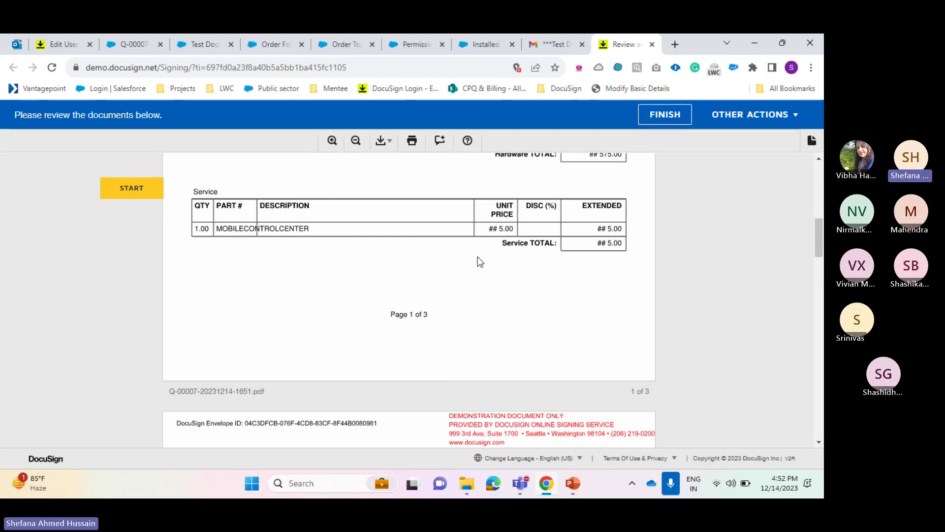
scroll(478, 256, "down", 2)
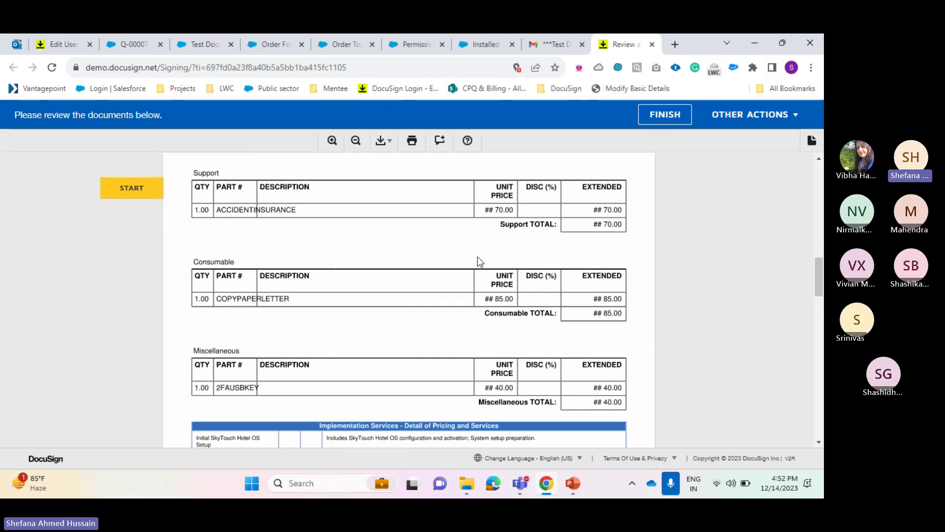
scroll(536, 266, "down", 1)
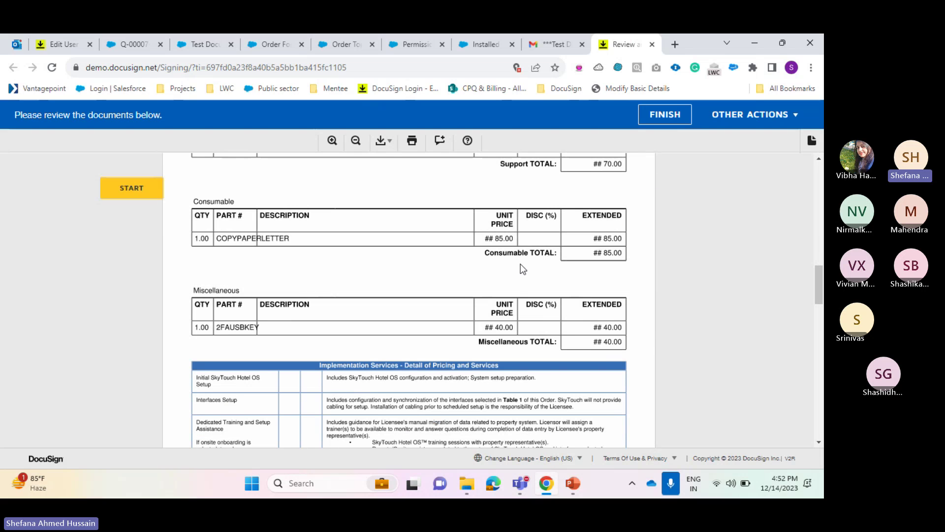
scroll(530, 265, "down", 1)
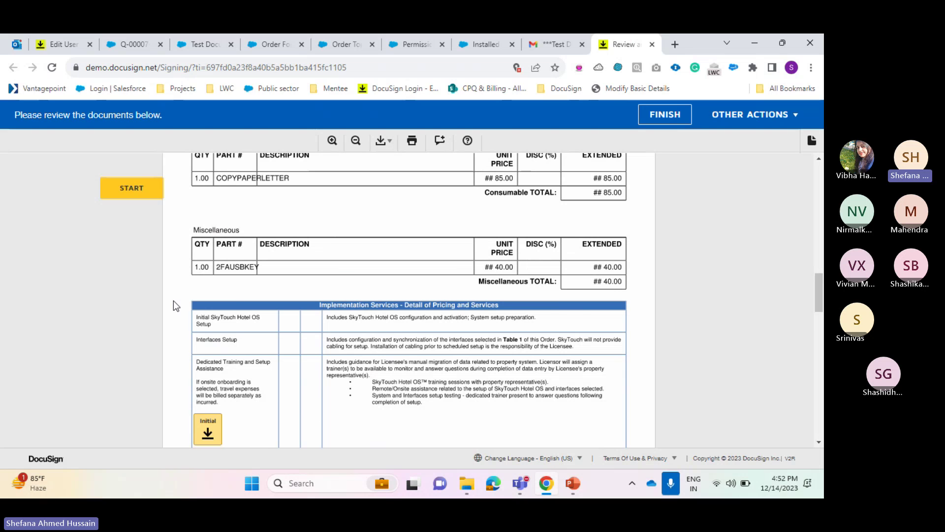
scroll(173, 301, "down", 3)
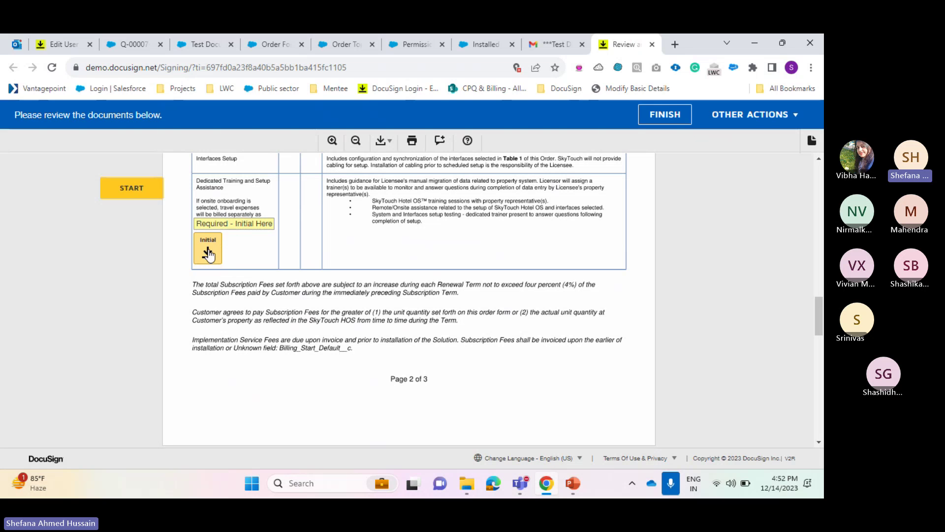
Add the signer's initials to the three required initial fields and look over the signature block on the last page.
left_click(208, 255)
left_click(201, 245)
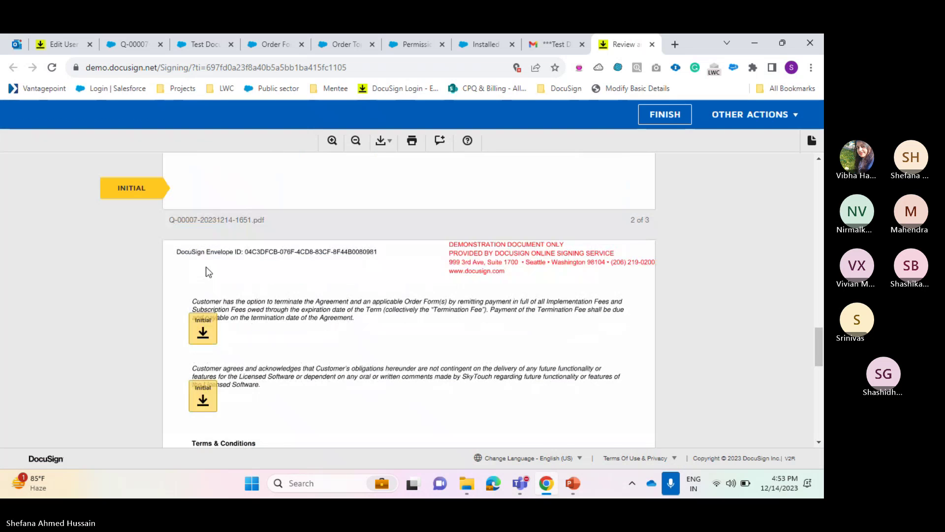
left_click(206, 297)
left_click(205, 301)
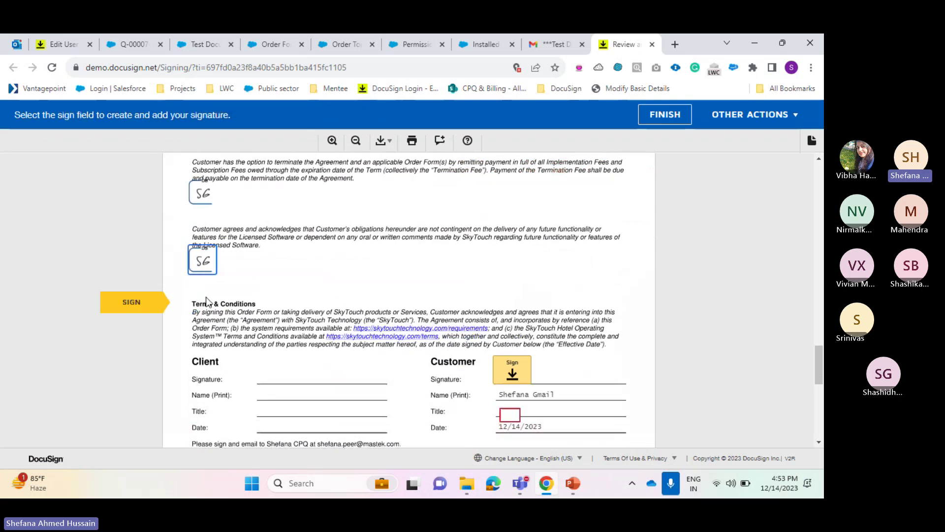
scroll(611, 361, "down", 15)
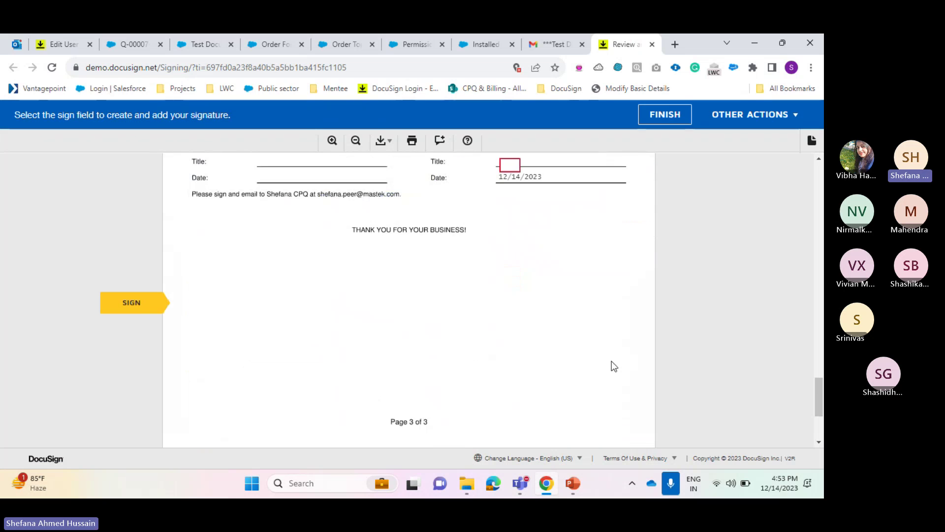
left_click(418, 382)
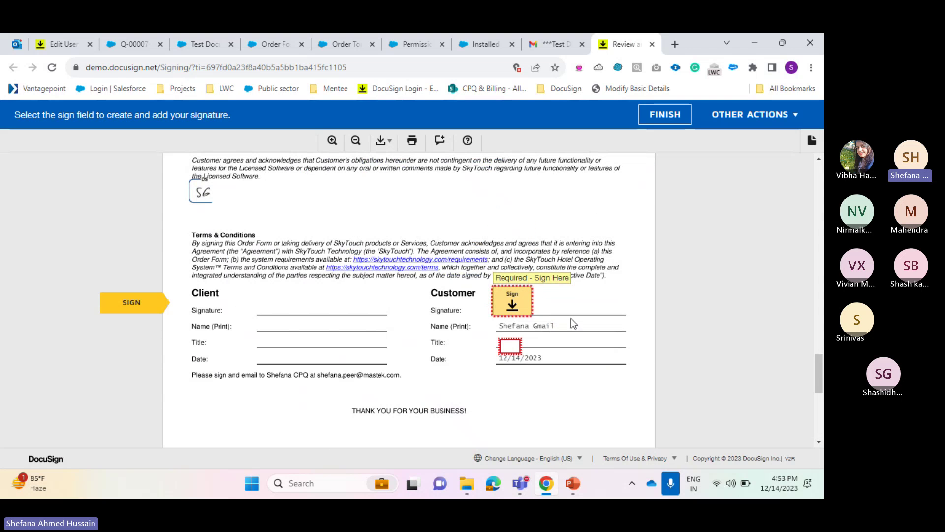
Add the customer's signature, enter SE III as the customer's title, and finish signing the order form.
left_click(510, 308)
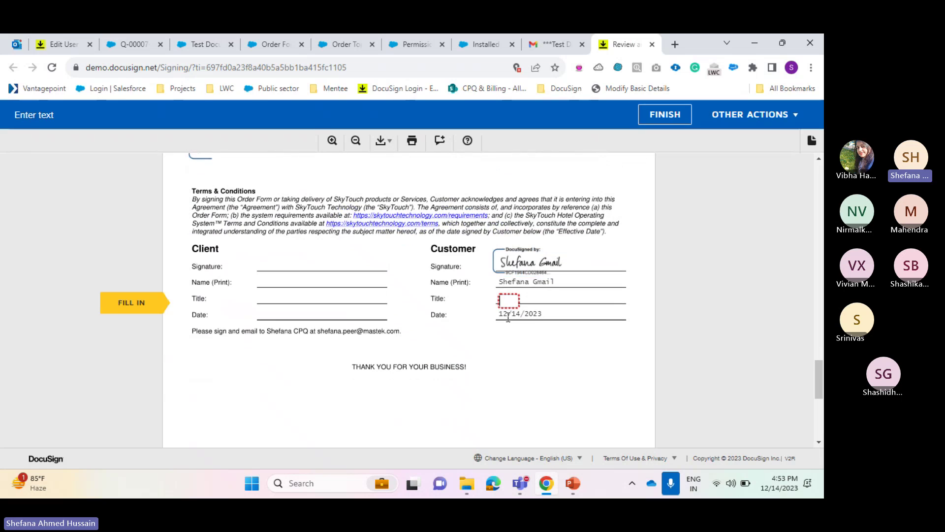
type("SE")
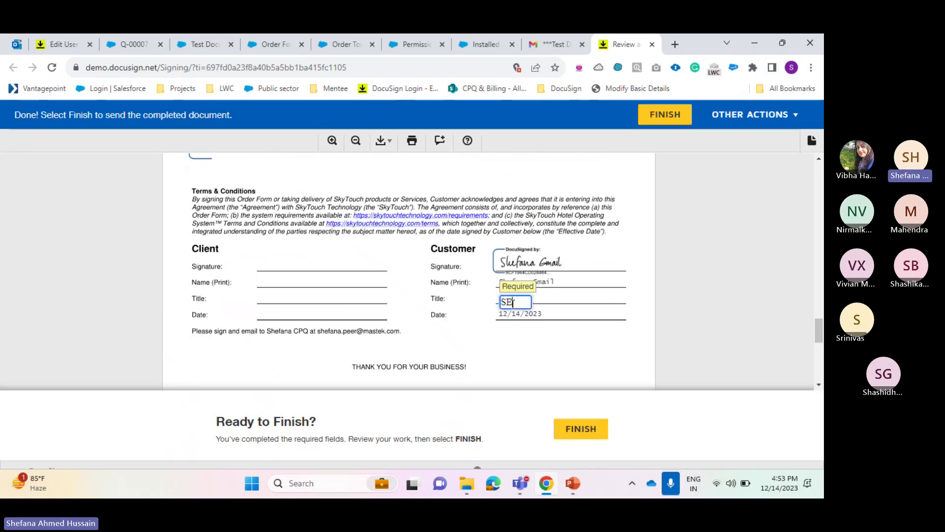
type(" III")
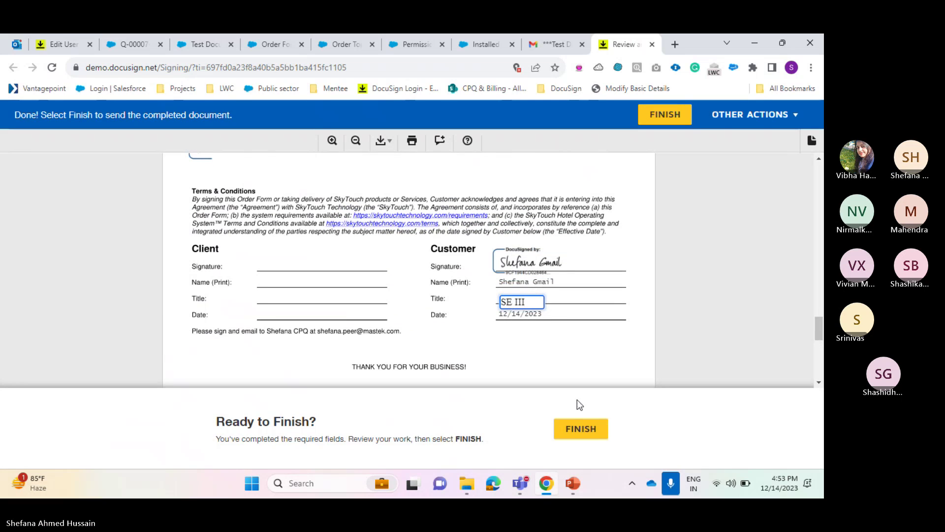
left_click(347, 309)
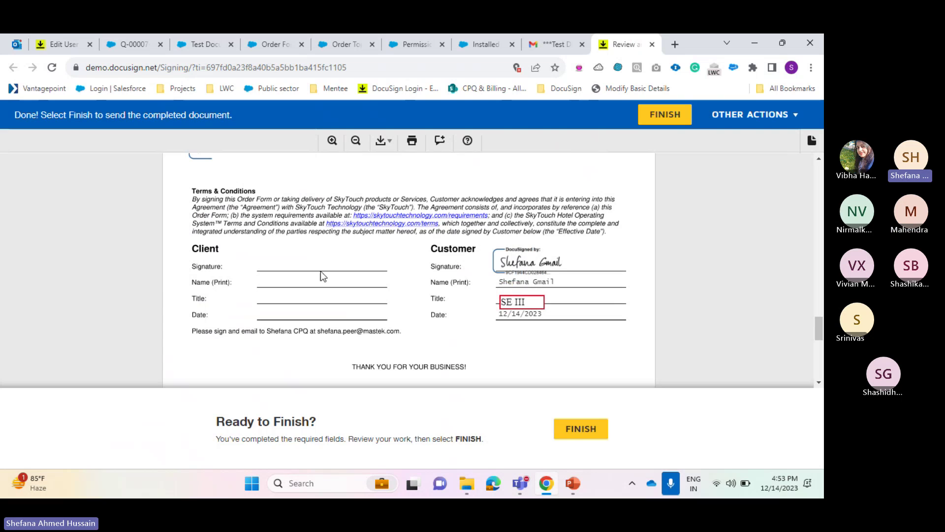
left_click(582, 422)
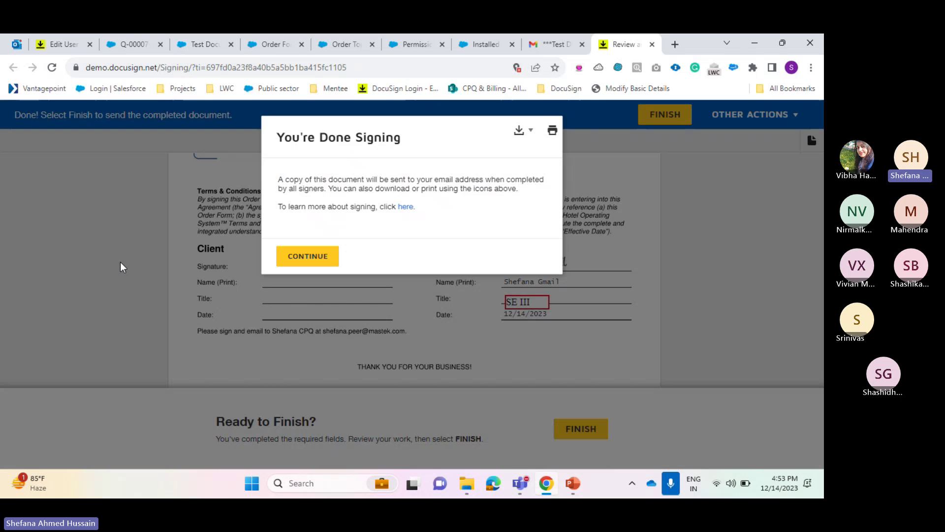
left_click(289, 257)
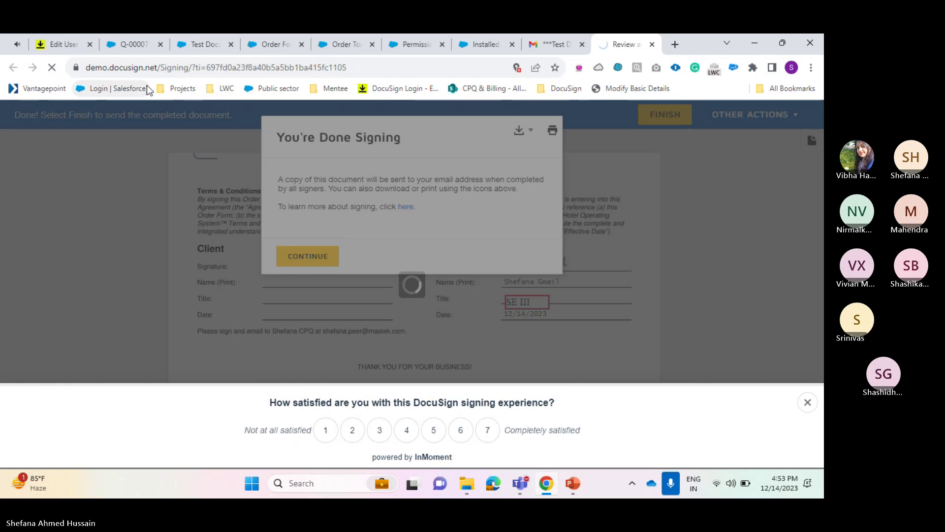
left_click(129, 44)
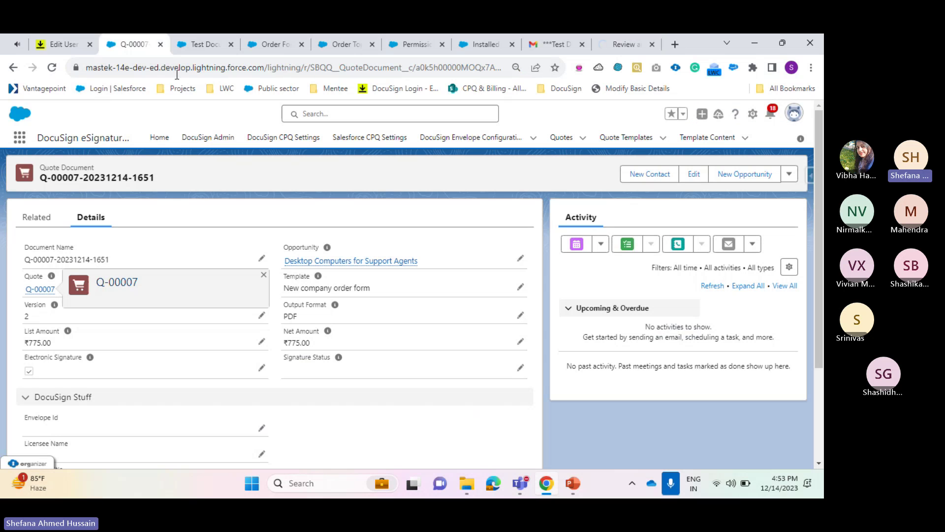
left_click(200, 44)
scroll(229, 123, "up", 5)
left_click(160, 43)
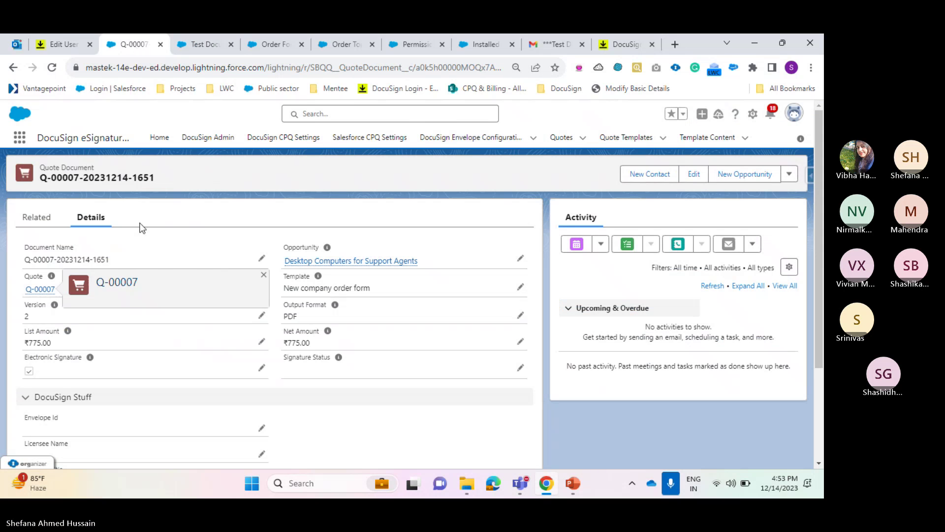
left_click_drag(83, 178, 156, 178)
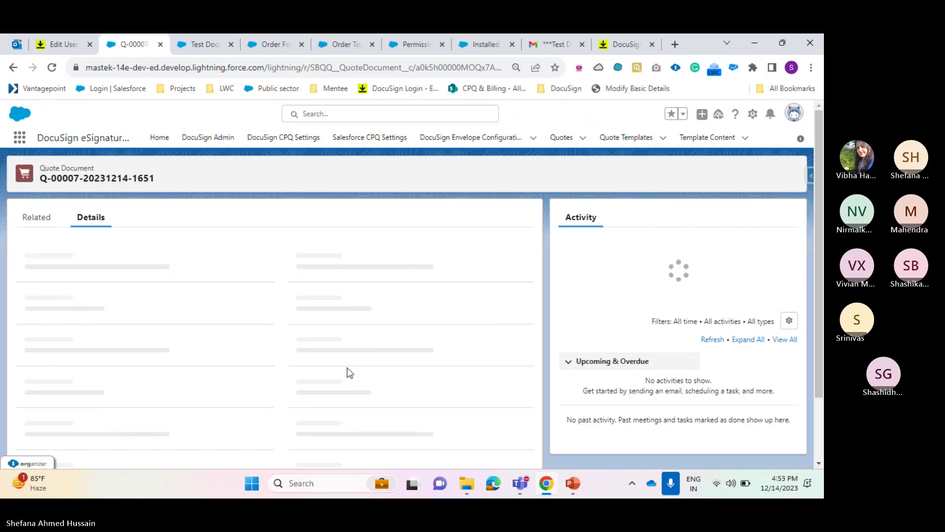
scroll(347, 367, "down", 2)
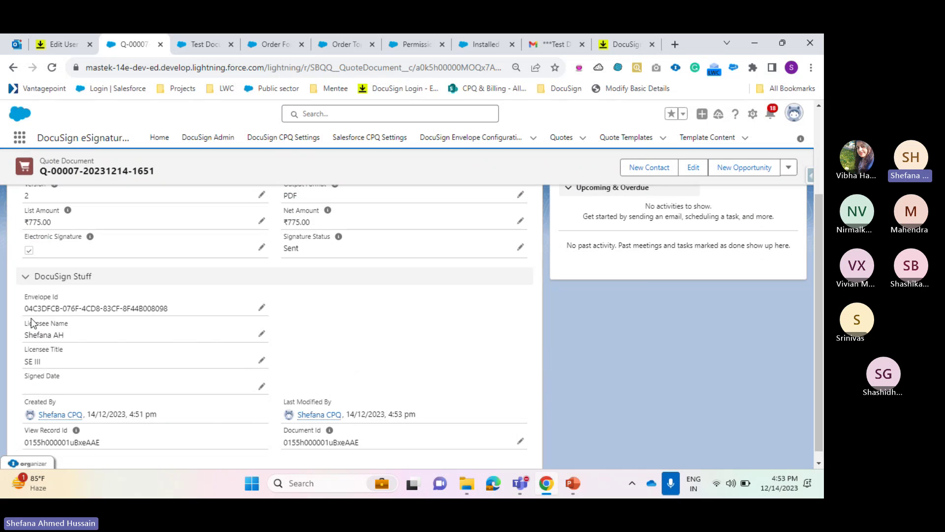
left_click_drag(25, 308, 76, 309)
left_click(44, 330)
left_click_drag(23, 334, 73, 335)
scroll(73, 334, "down", 1)
left_click_drag(22, 353, 52, 348)
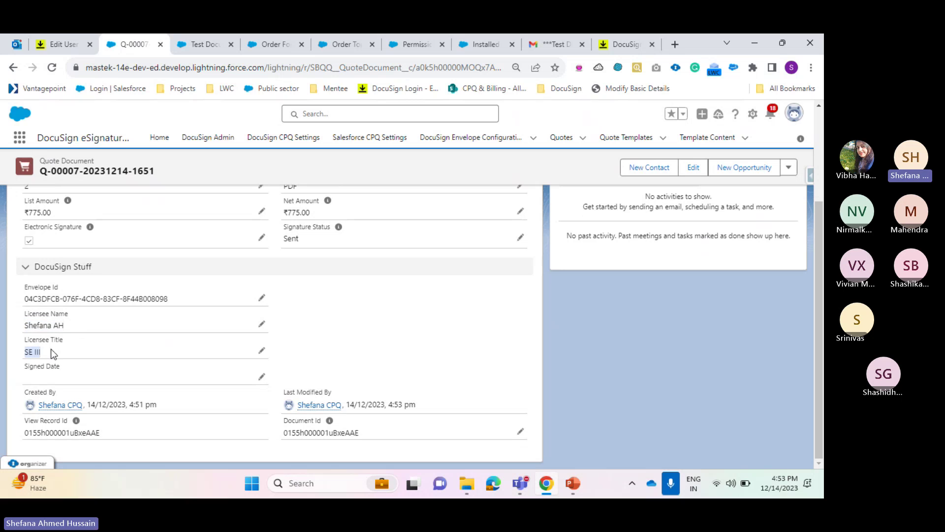
Reload the quote document and check its signed date and signature status.
left_click(52, 68)
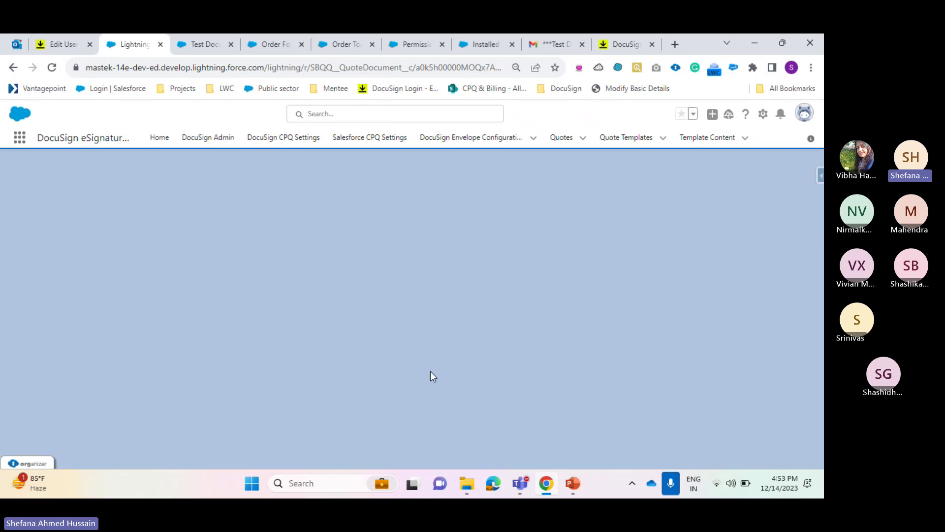
scroll(429, 372, "down", 3)
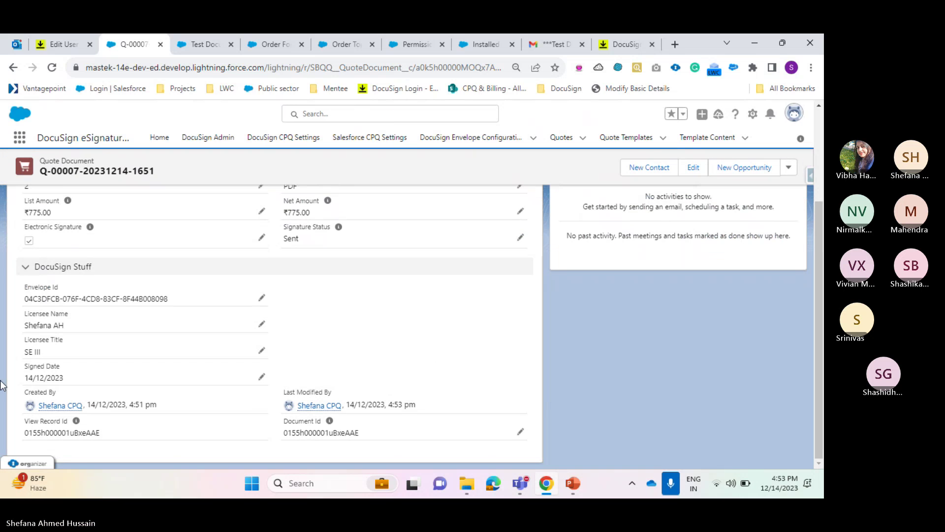
scroll(363, 318, "up", 5)
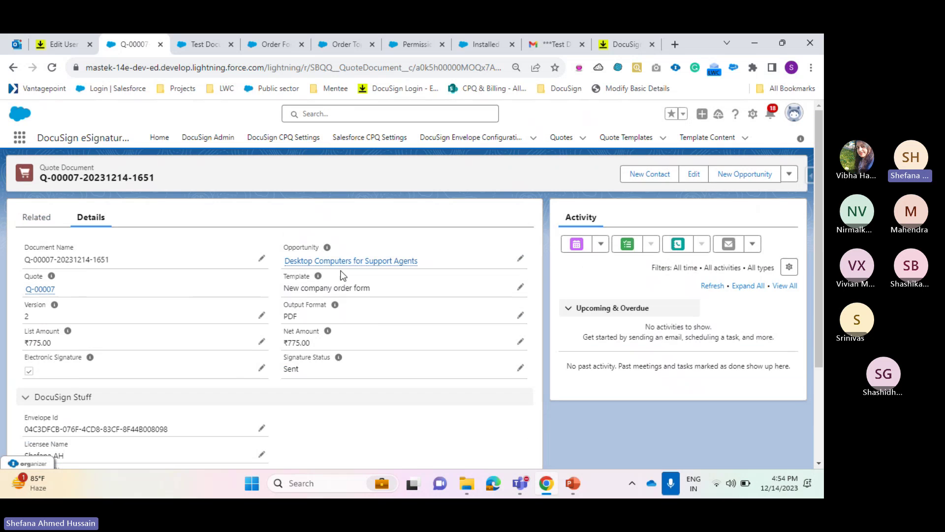
View the Desktop Computers for Support Agents opportunity in a new tab and recheck the recipients in the Test DocuSign Envelope Configuration.
right_click(347, 266)
left_click(355, 271)
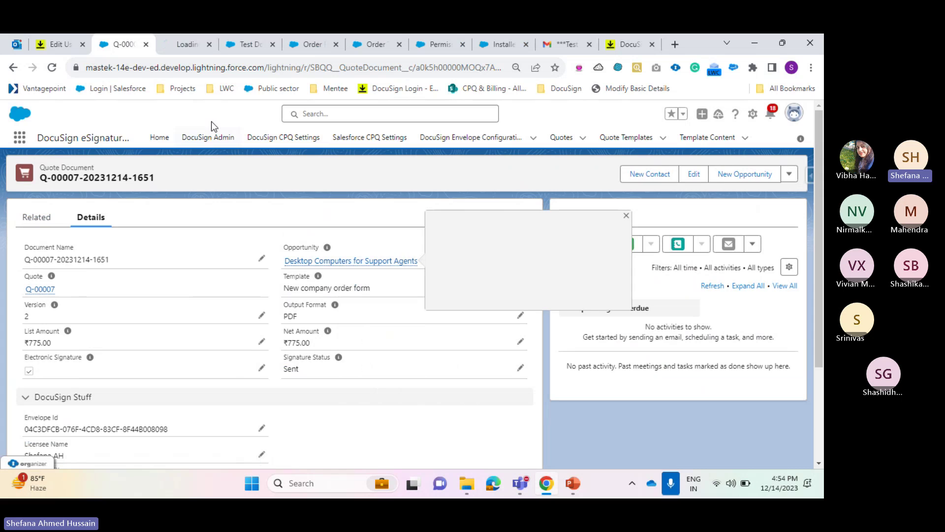
left_click(186, 44)
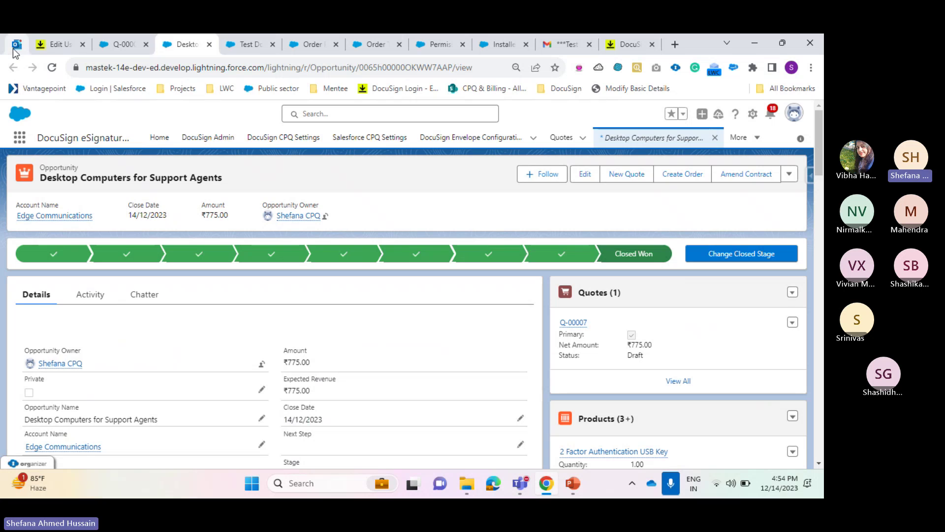
left_click(240, 48)
scroll(168, 287, "down", 6)
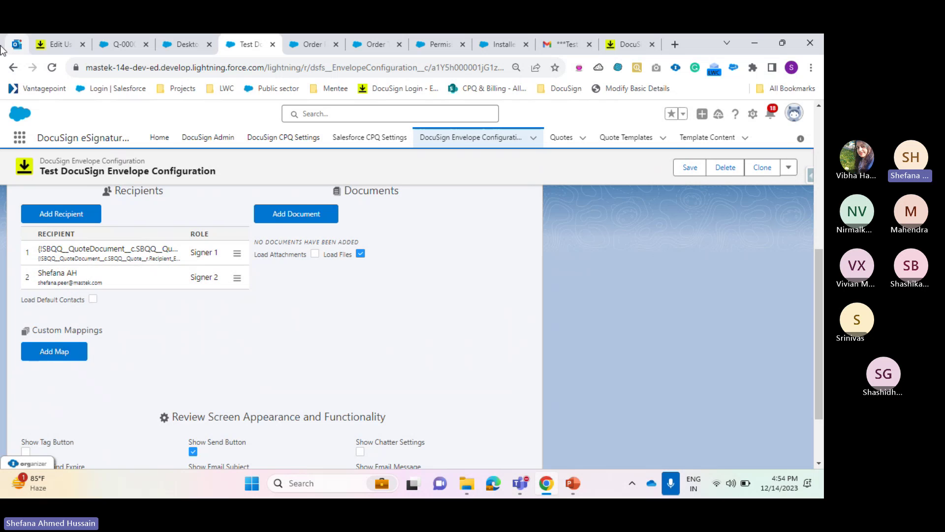
Switch to Outlook, open the newest DocuSign signature request e-mail, dismiss the side pane, and open its document for review.
left_click(16, 44)
left_click(226, 304)
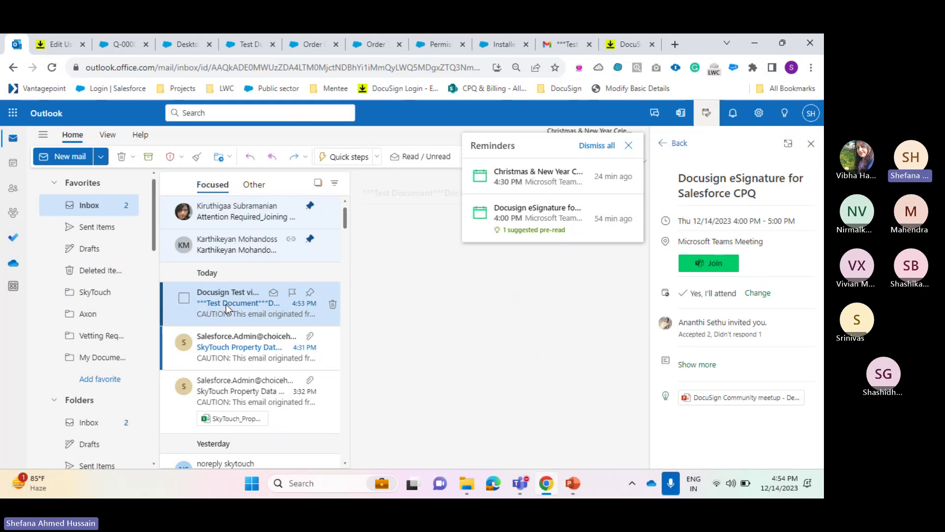
left_click(811, 144)
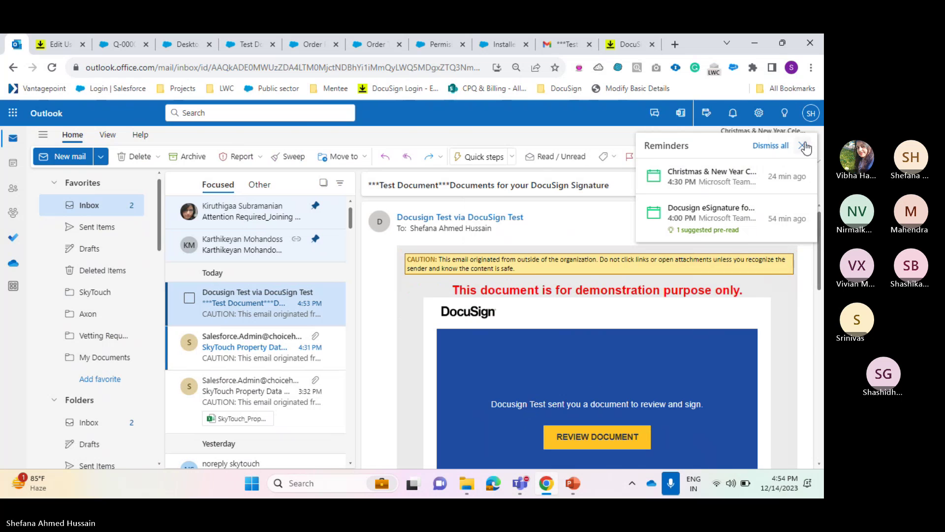
scroll(555, 278, "down", 3)
left_click(576, 260)
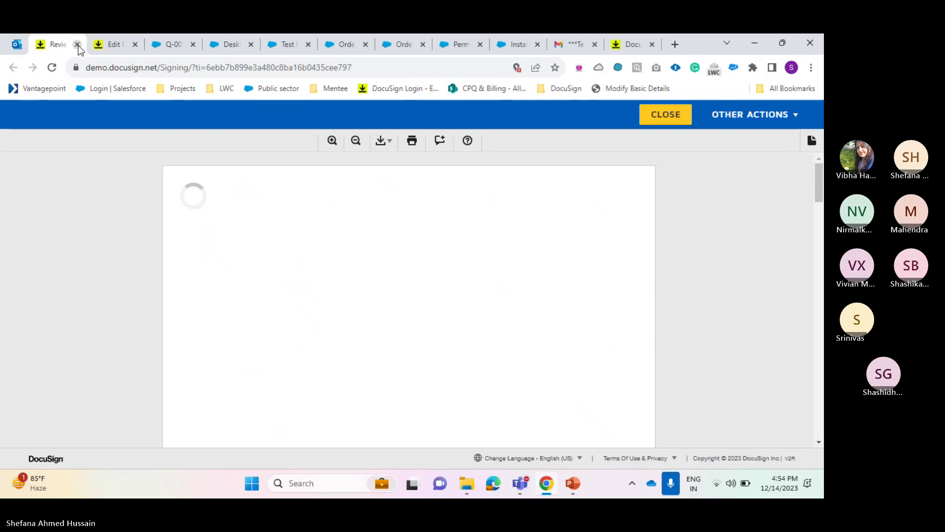
left_click(78, 45)
left_click(586, 256)
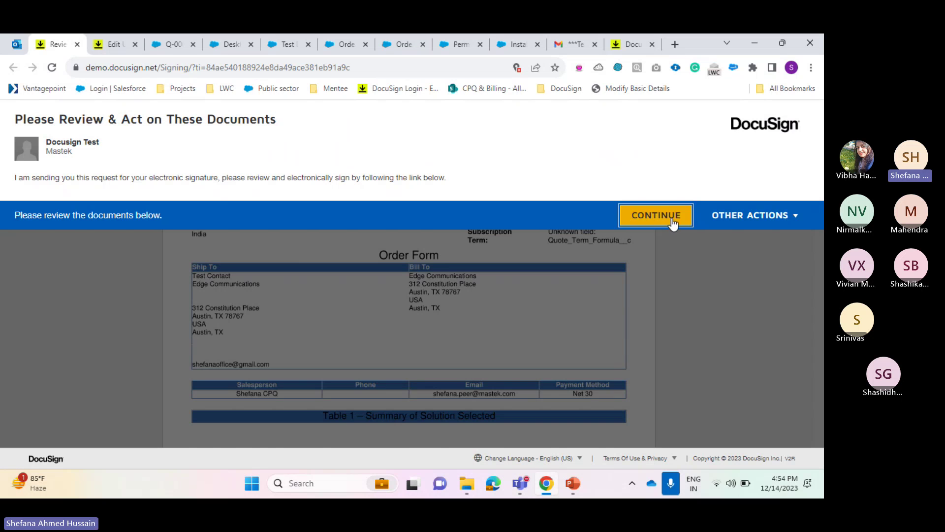
Continue to the order form as the second signer and review the customer's initials and signature block on the last page.
left_click(670, 227)
scroll(668, 242, "down", 10)
scroll(667, 239, "down", 10)
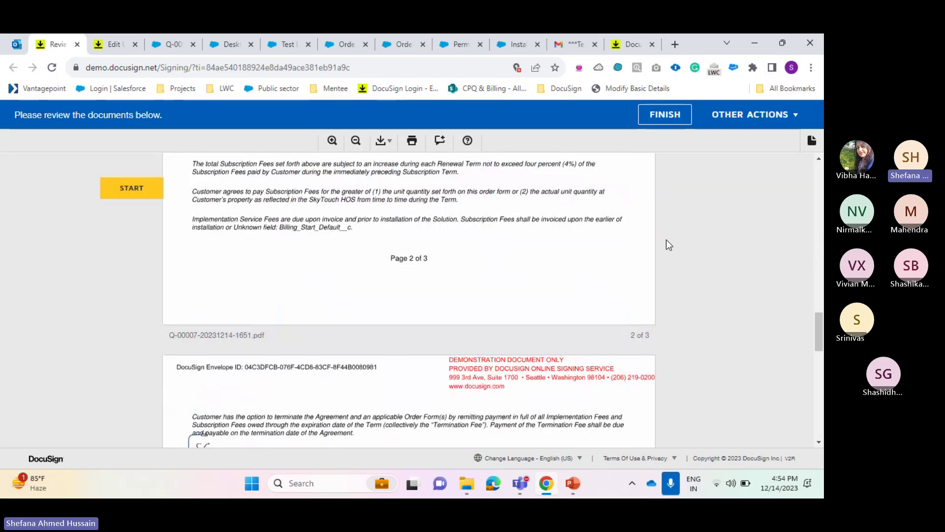
scroll(196, 270, "up", 4)
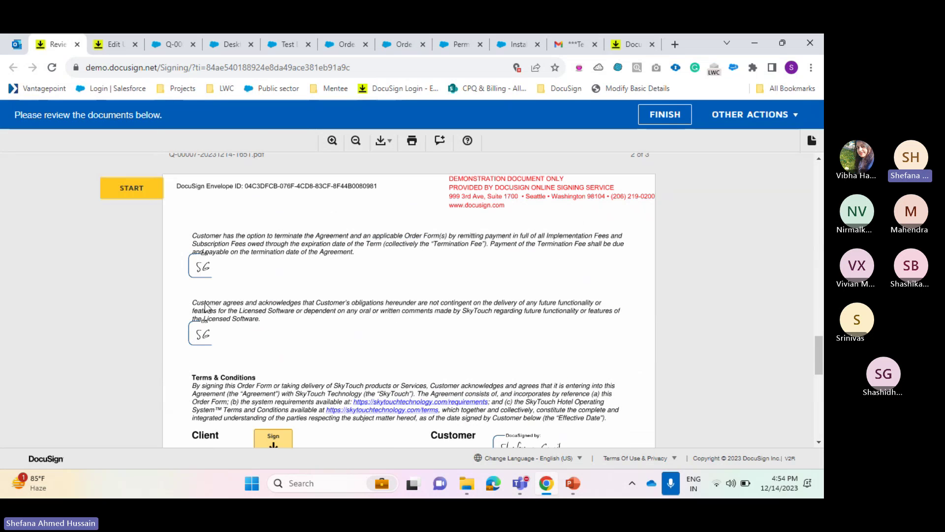
scroll(304, 324, "down", 3)
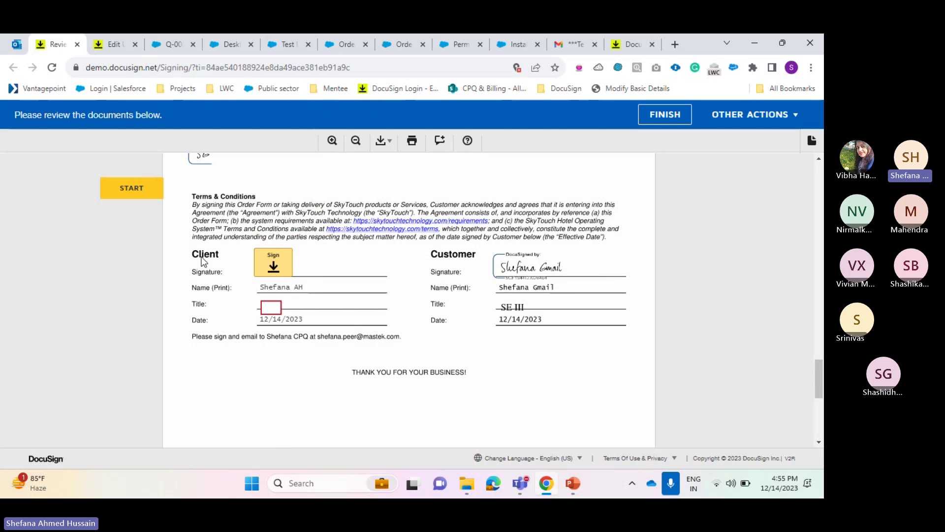
Sign the client block with the preselected saved signature, enter Client Dev as the title, finish signing, and decline the DocuSign login.
left_click(273, 263)
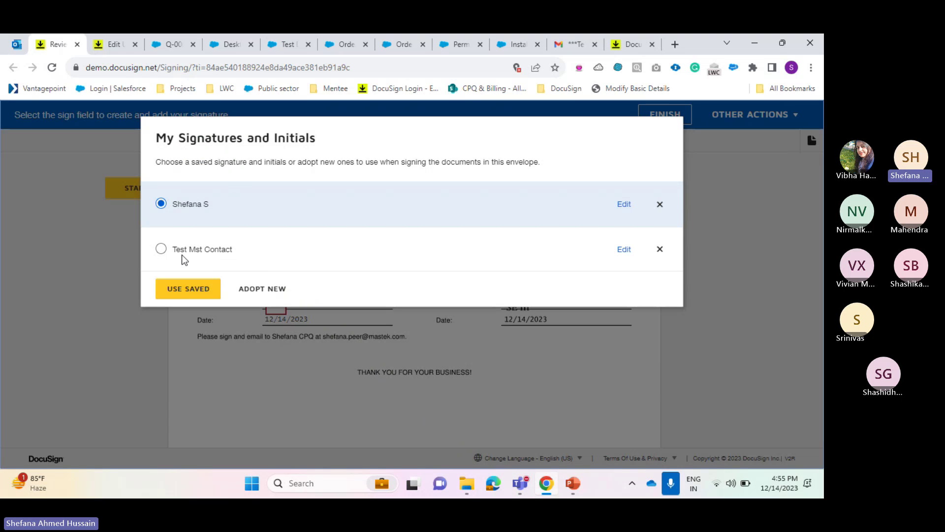
left_click(188, 289)
left_click(278, 304)
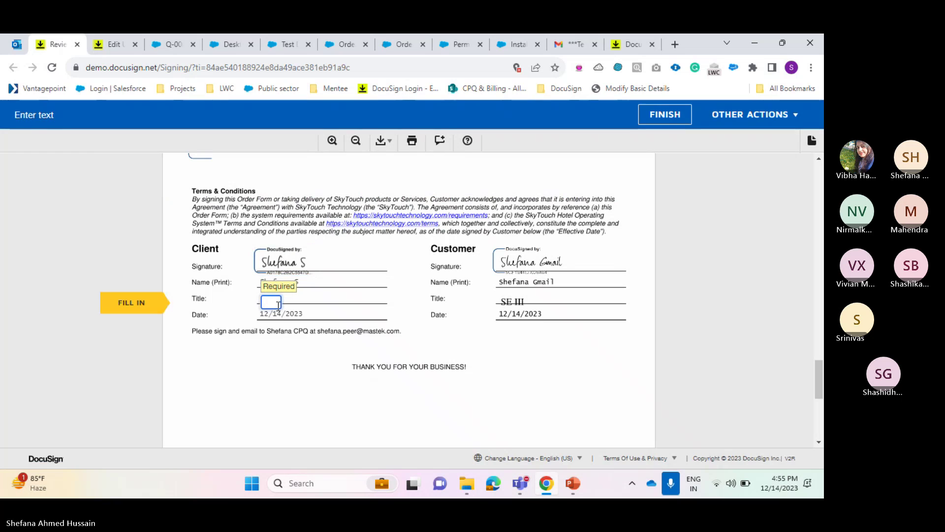
type("Client")
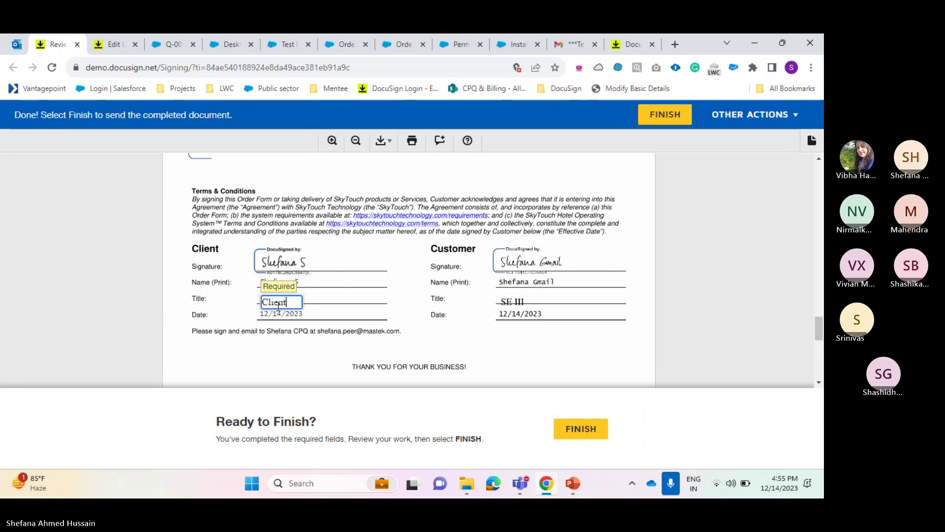
type(" DE")
type("ev")
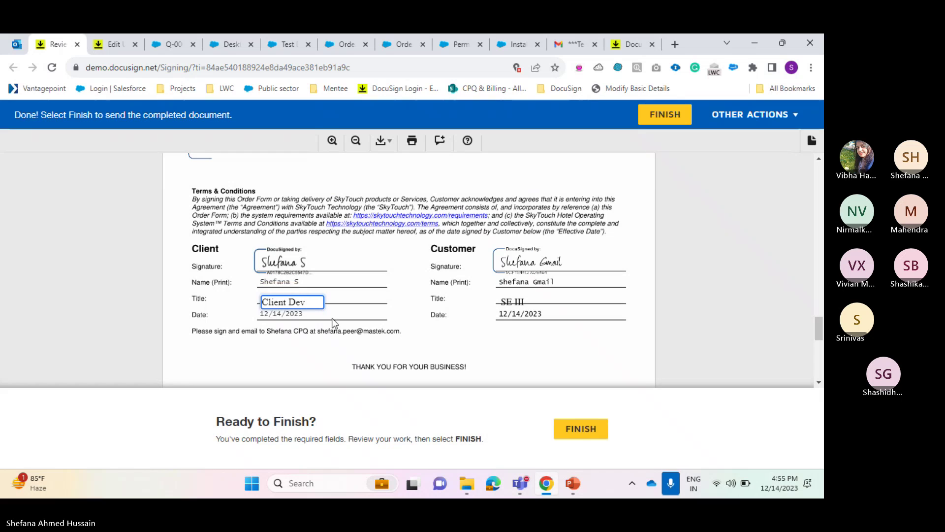
left_click(602, 428)
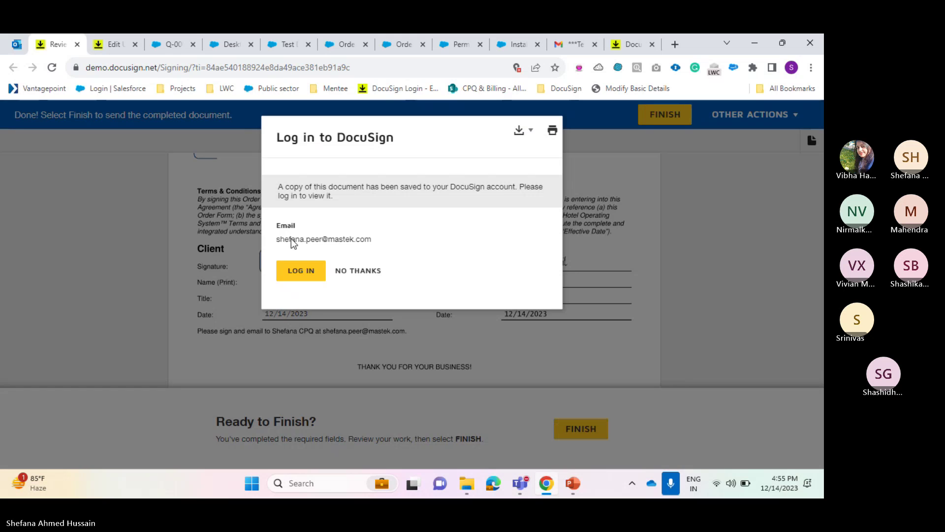
left_click(359, 271)
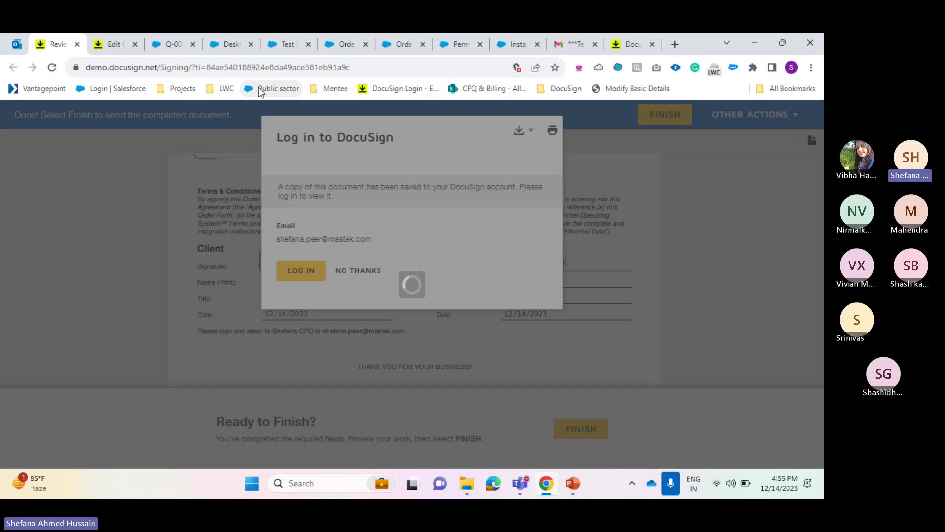
Return to the Salesforce quote document, look through its history and related lists, and reload its details to check the signature status.
left_click(173, 45)
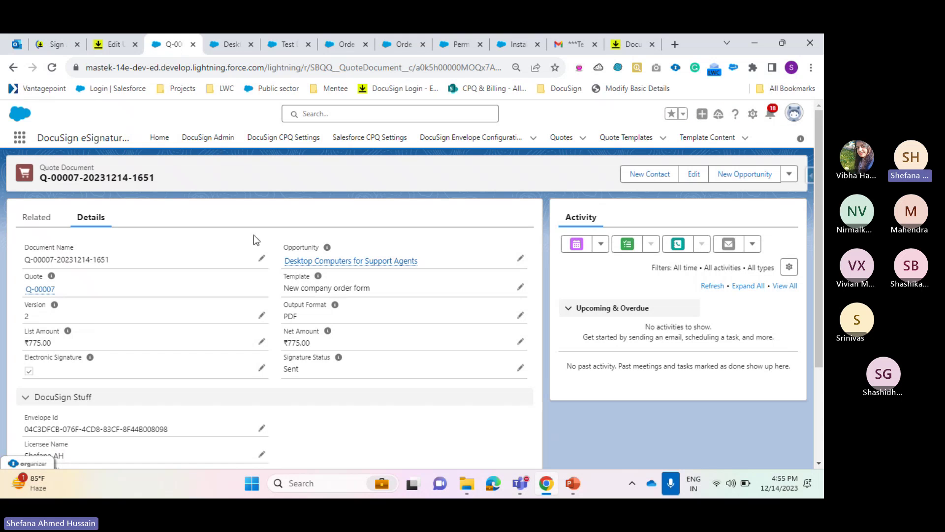
scroll(287, 309, "down", 1)
left_click_drag(282, 298, 298, 310)
left_click(37, 217)
scroll(141, 254, "down", 3)
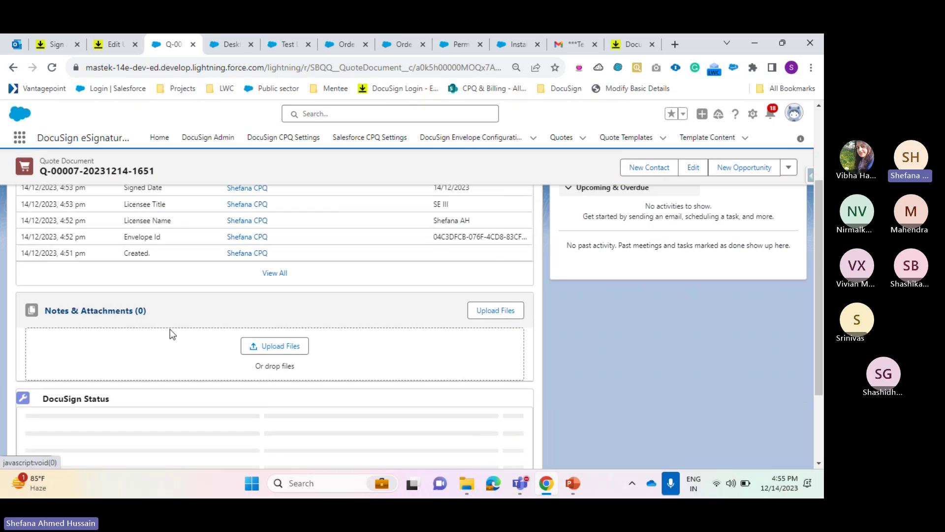
scroll(166, 335, "up", 1)
scroll(164, 334, "up", 2)
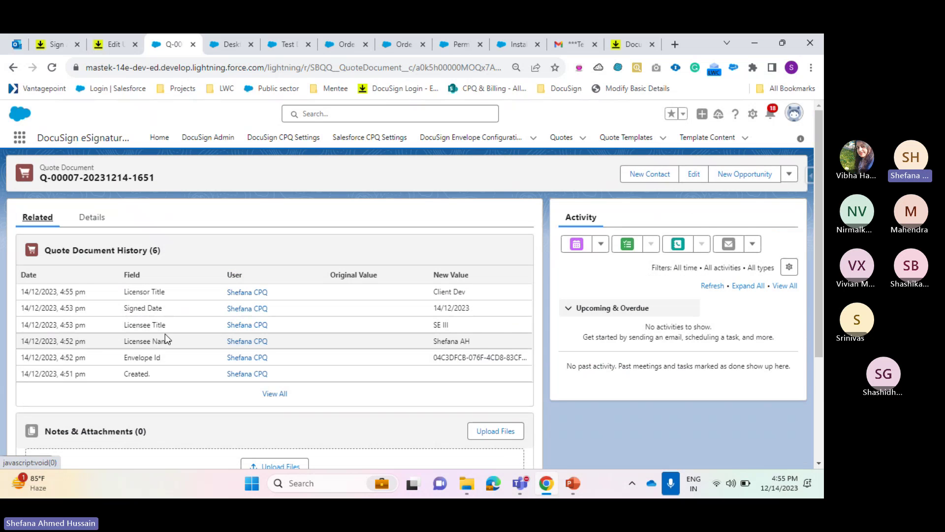
left_click(92, 219)
left_click(52, 68)
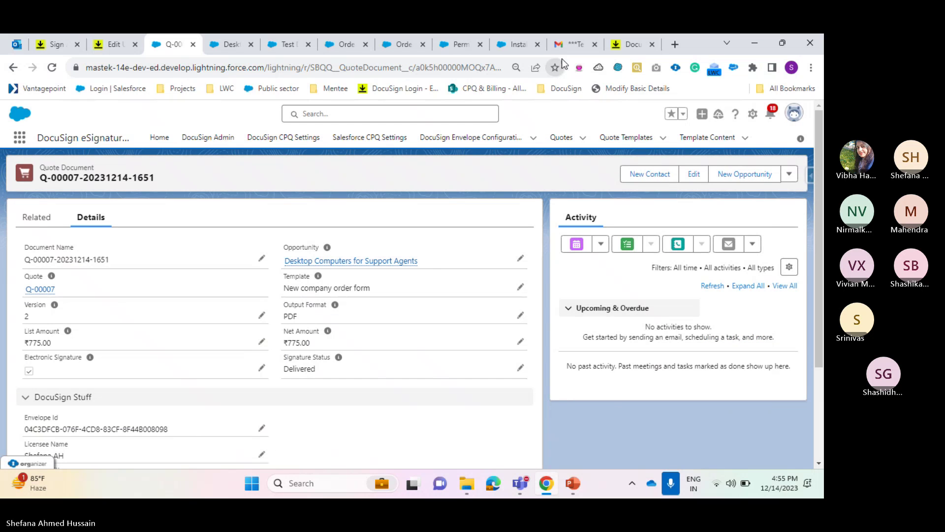
Switch to Gmail, return to the inbox, and open the newest DocuSign completion e-mail for the Q-00007 document.
left_click(571, 44)
left_click(170, 154)
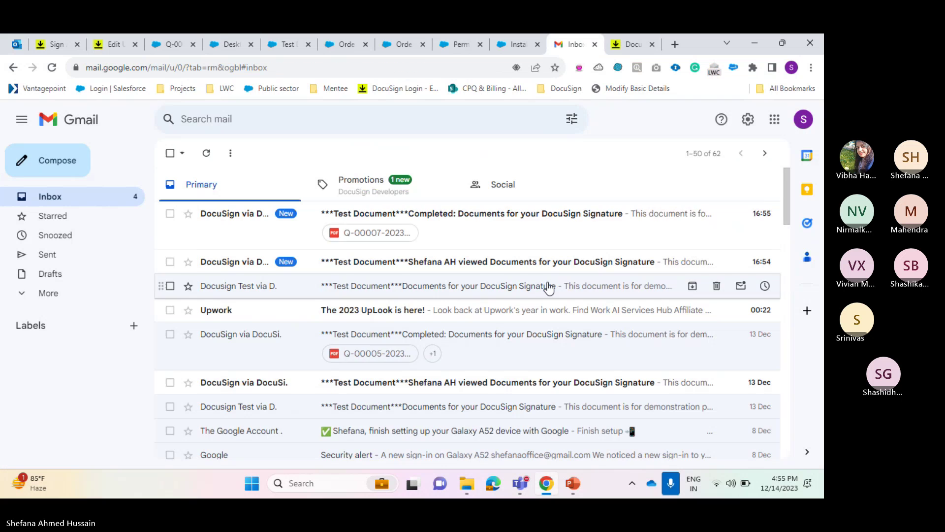
left_click(468, 220)
scroll(394, 315, "down", 5)
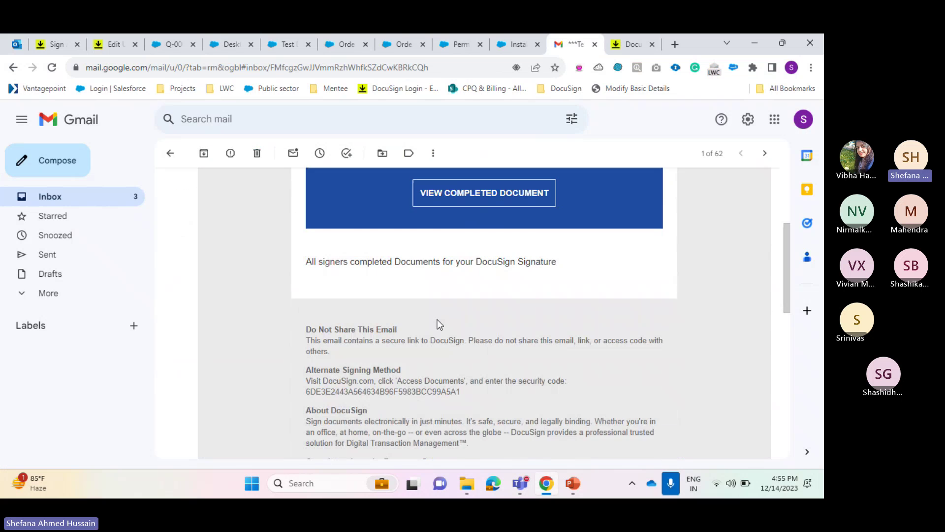
scroll(440, 325, "down", 10)
left_click(261, 302)
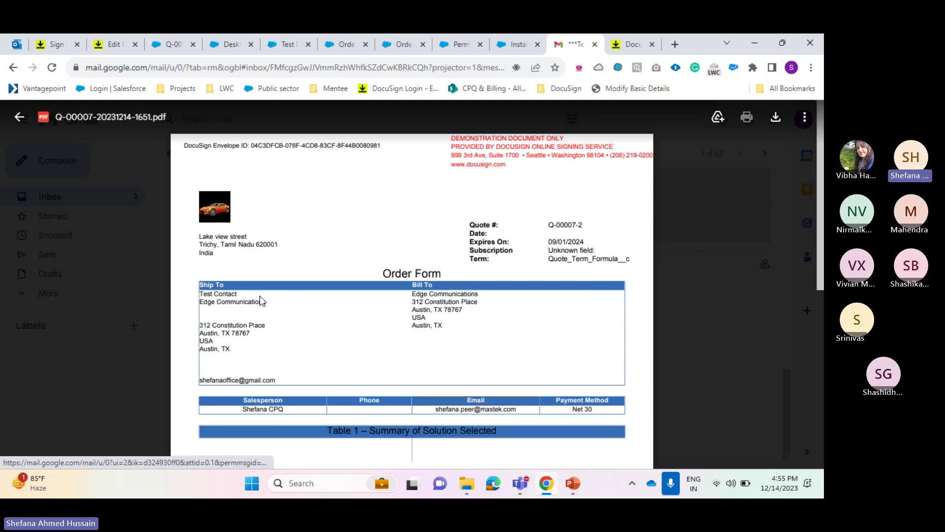
scroll(405, 306, "down", 15)
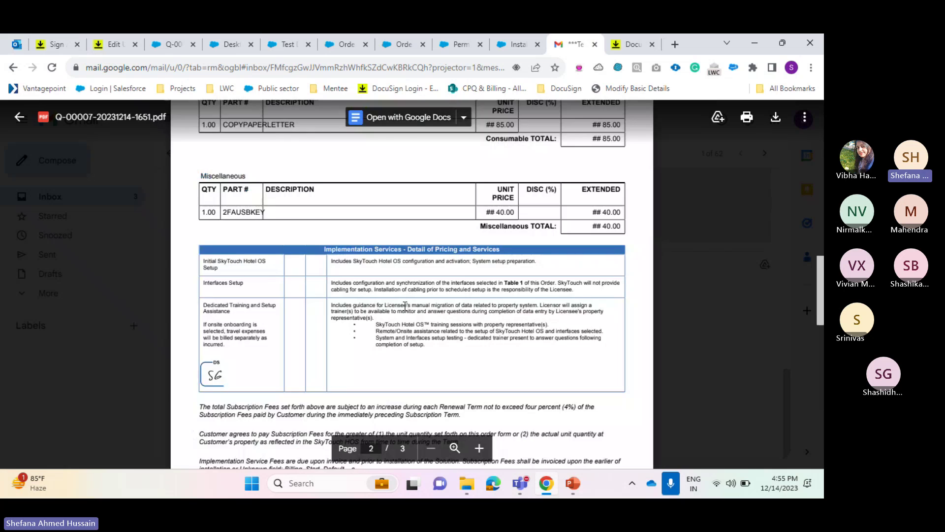
scroll(405, 307, "down", 10)
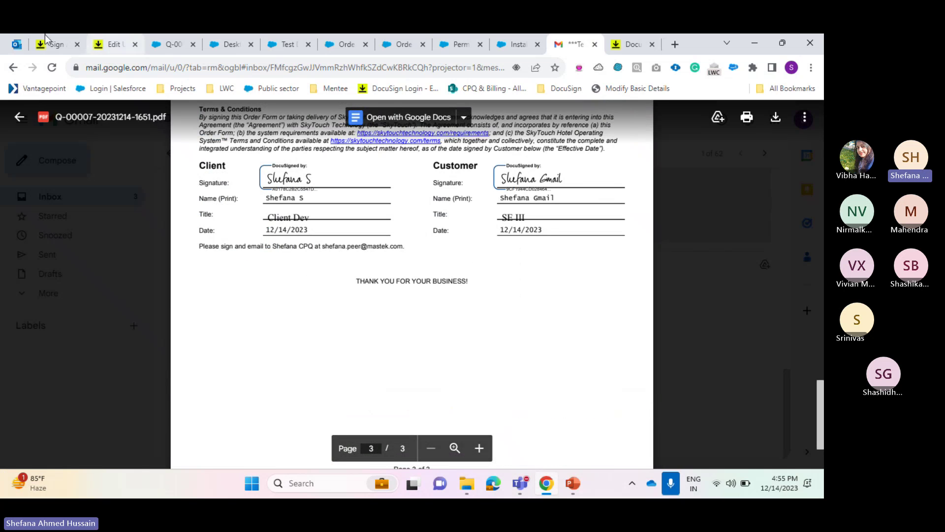
Check the Outlook inbox for a DocuSign completion e-mail and return to the Salesforce quote document to recheck its signature status.
left_click(19, 43)
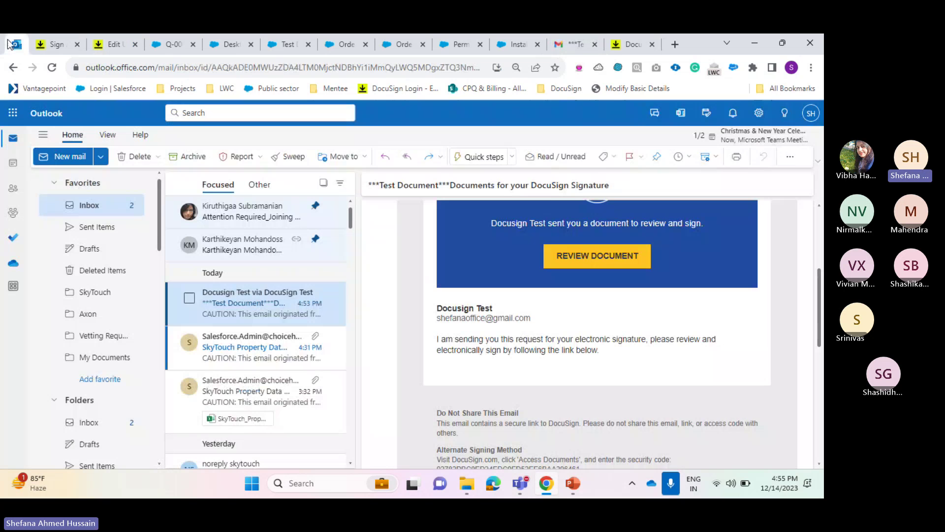
left_click(234, 345)
left_click(238, 310)
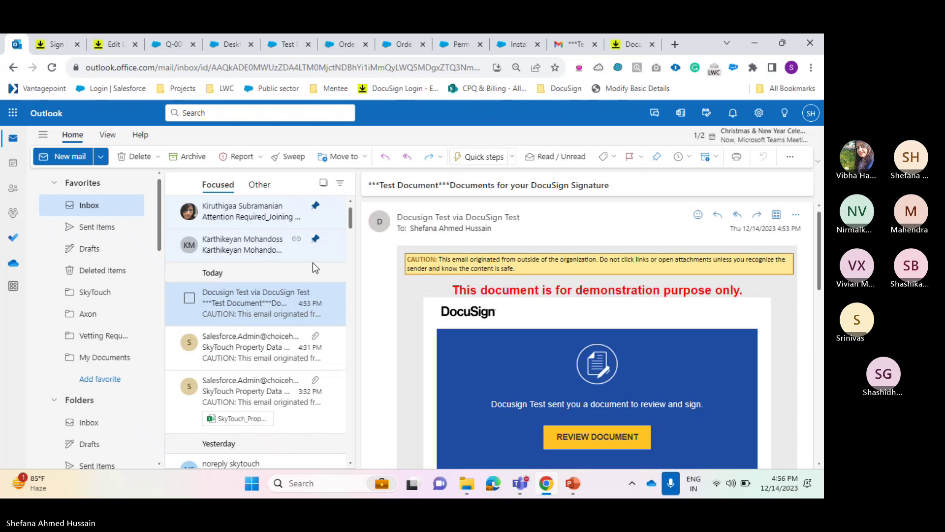
left_click(178, 46)
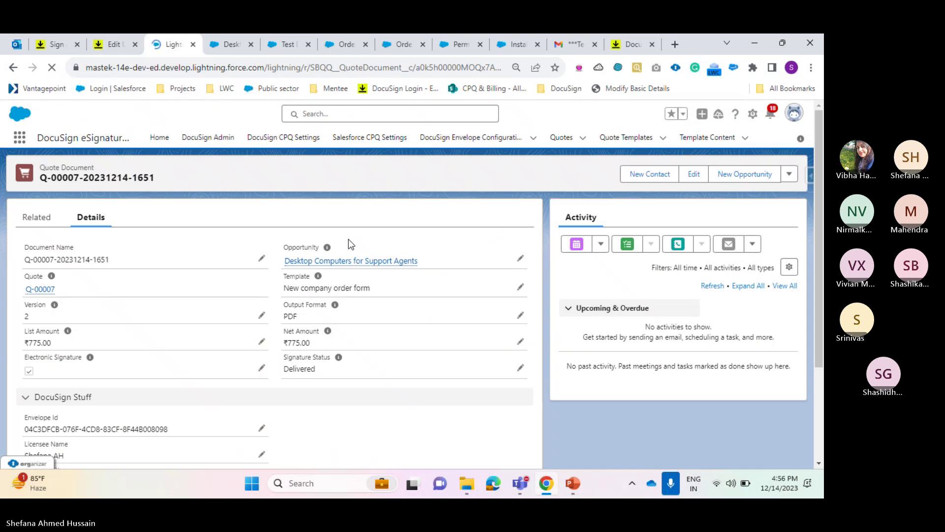